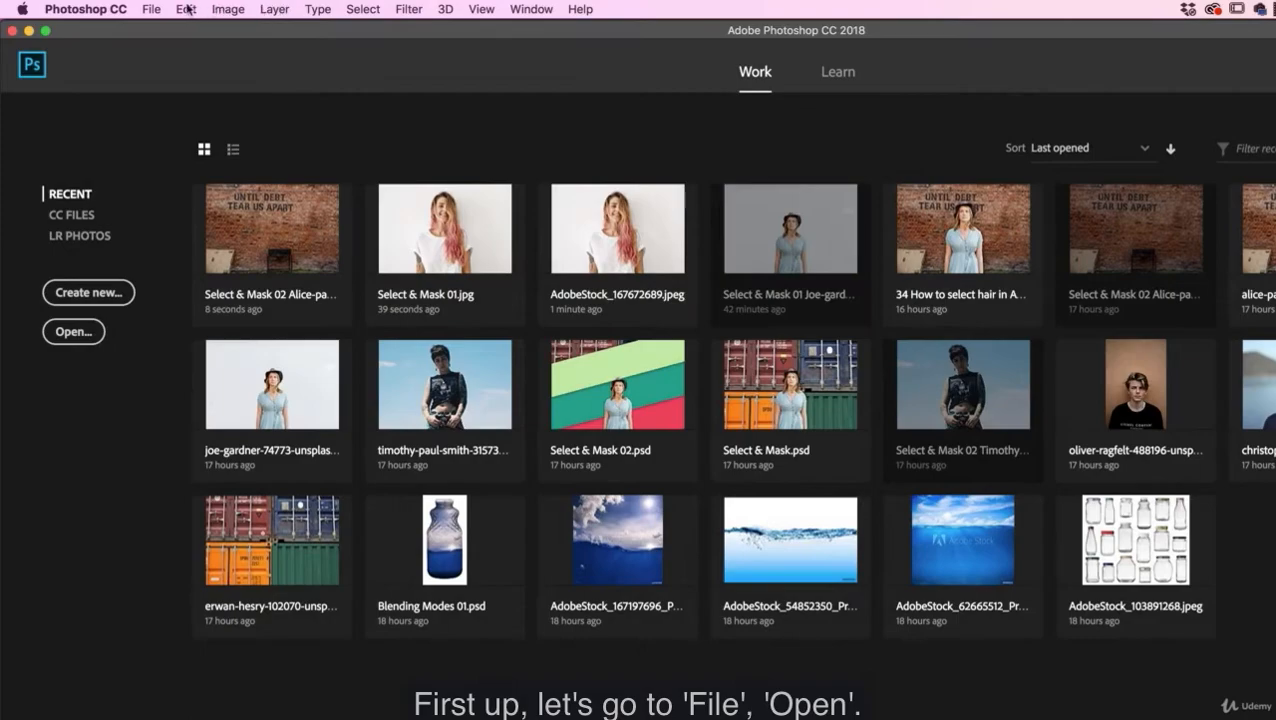
# Step: Open Select & Mask 01.jpg together with the Select & Mask 02 brick-wall image, and bring the woman's photo to the front
pyautogui.click(148, 10)
pyautogui.click(172, 45)
pyautogui.click(706, 453)
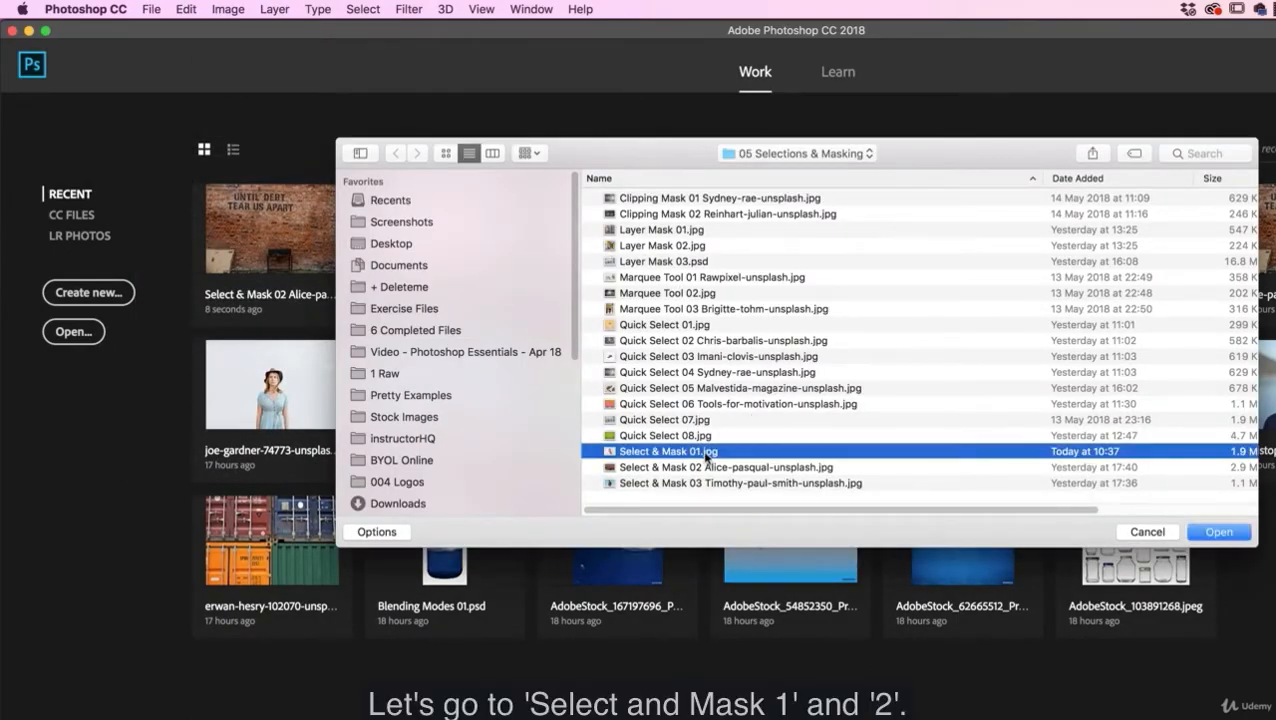
pyautogui.keyDown('shift'); pyautogui.click(706, 467); pyautogui.keyUp('shift')
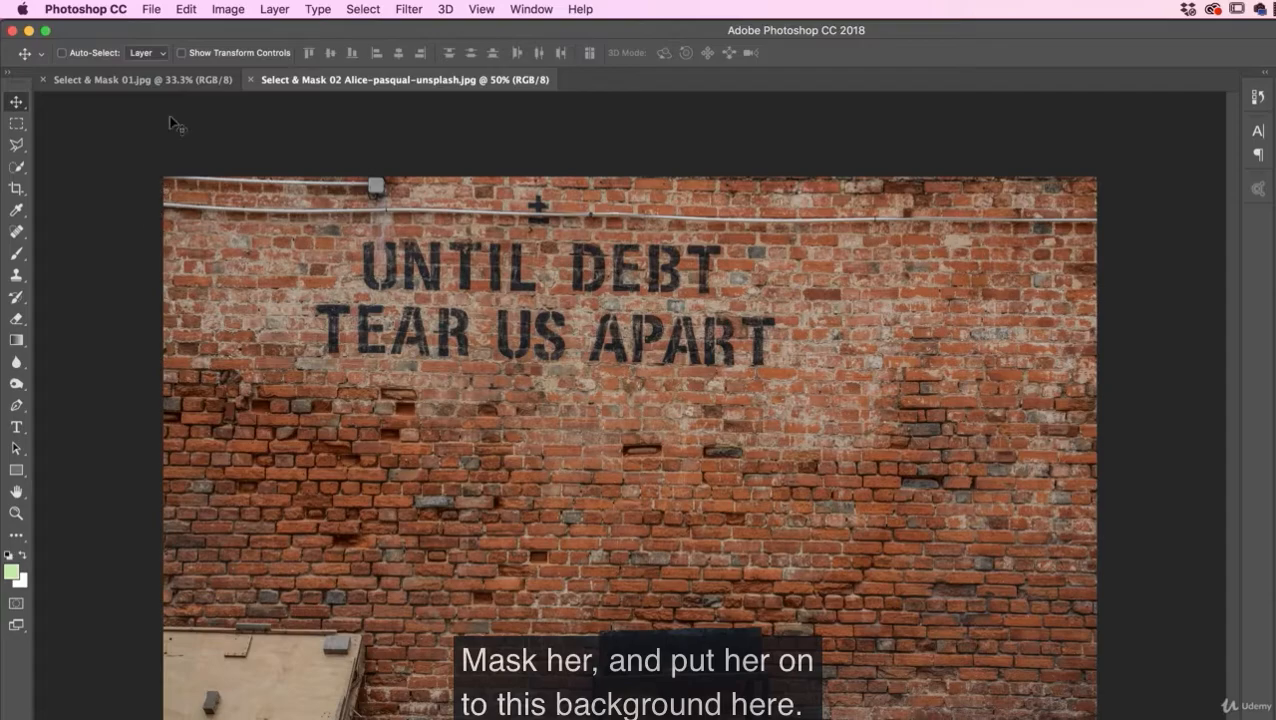
pyautogui.click(172, 80)
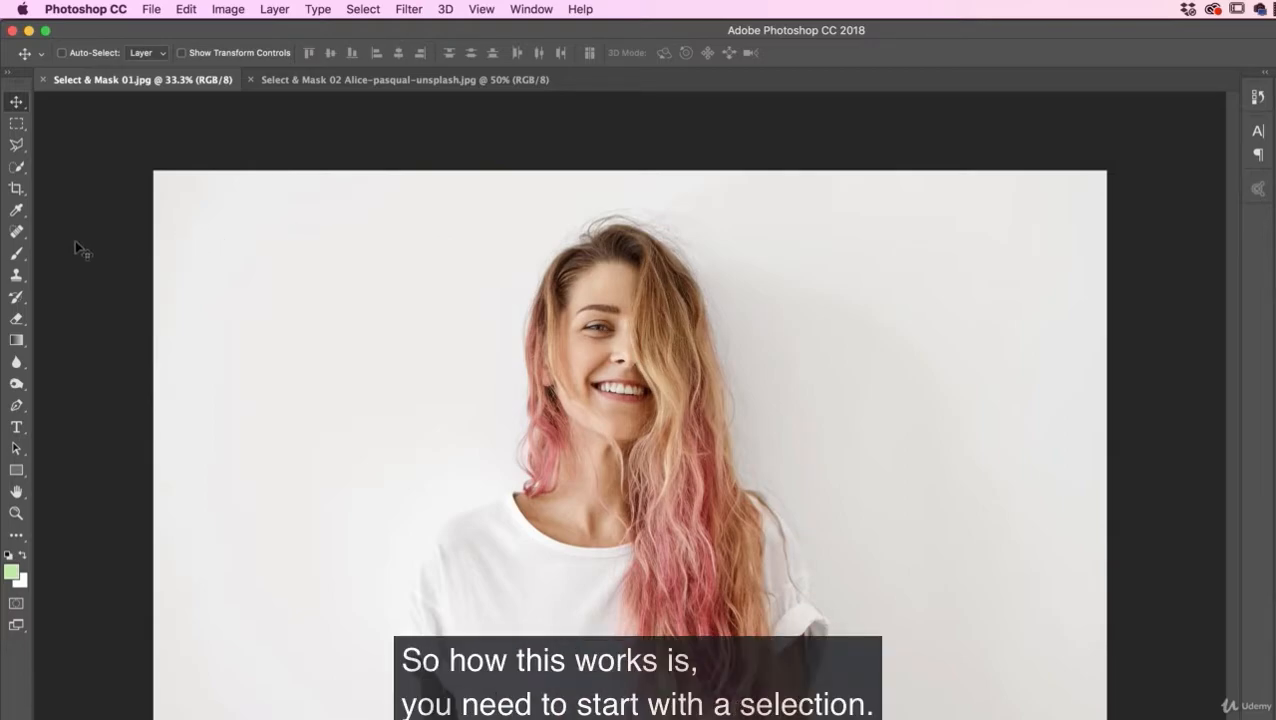
# Step: Roughly select the woman's shirt, arms, face and hair with the Quick Selection tool
pyautogui.click(16, 232)
pyautogui.press('v')
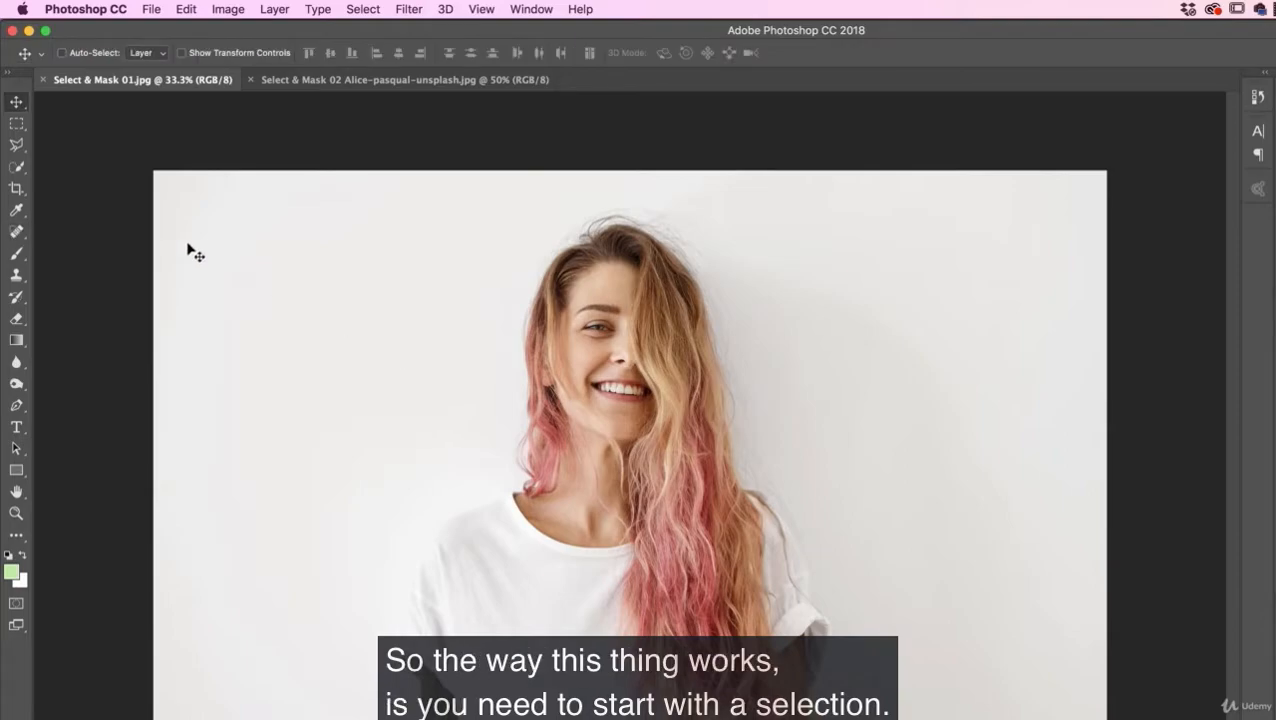
pyautogui.click(16, 170)
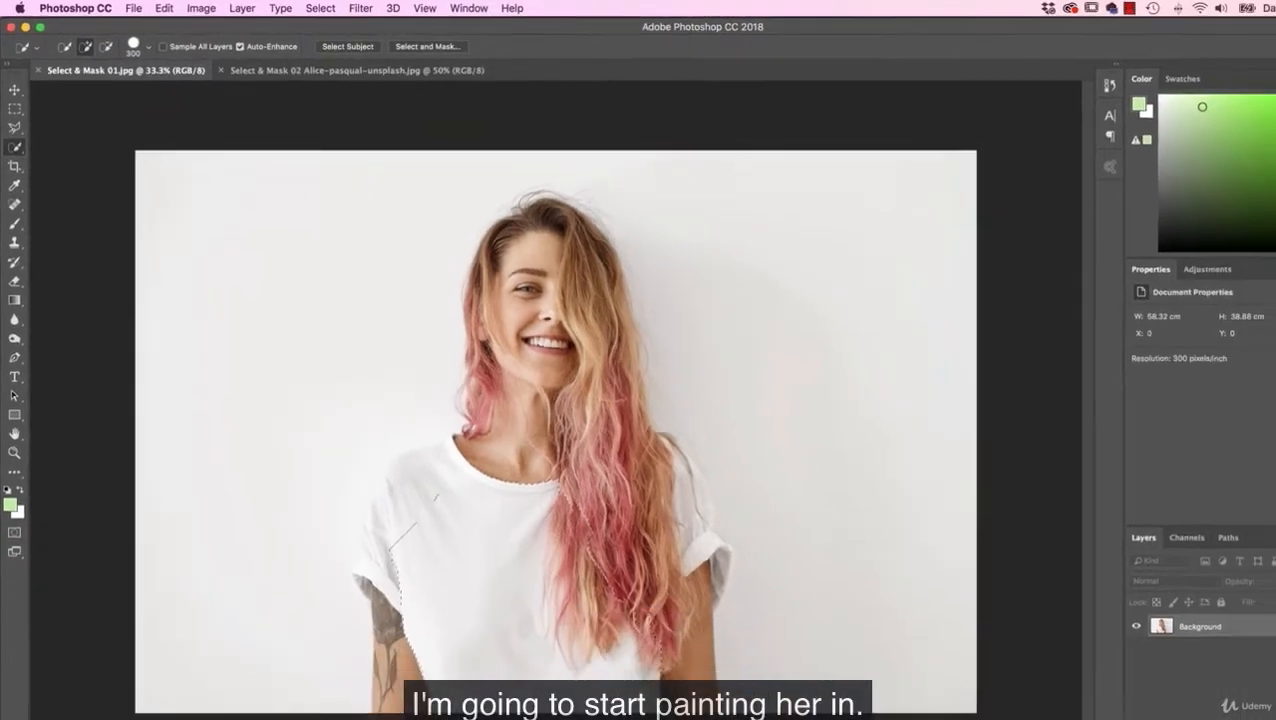
pyautogui.moveTo(606, 588); pyautogui.dragTo(668, 650)
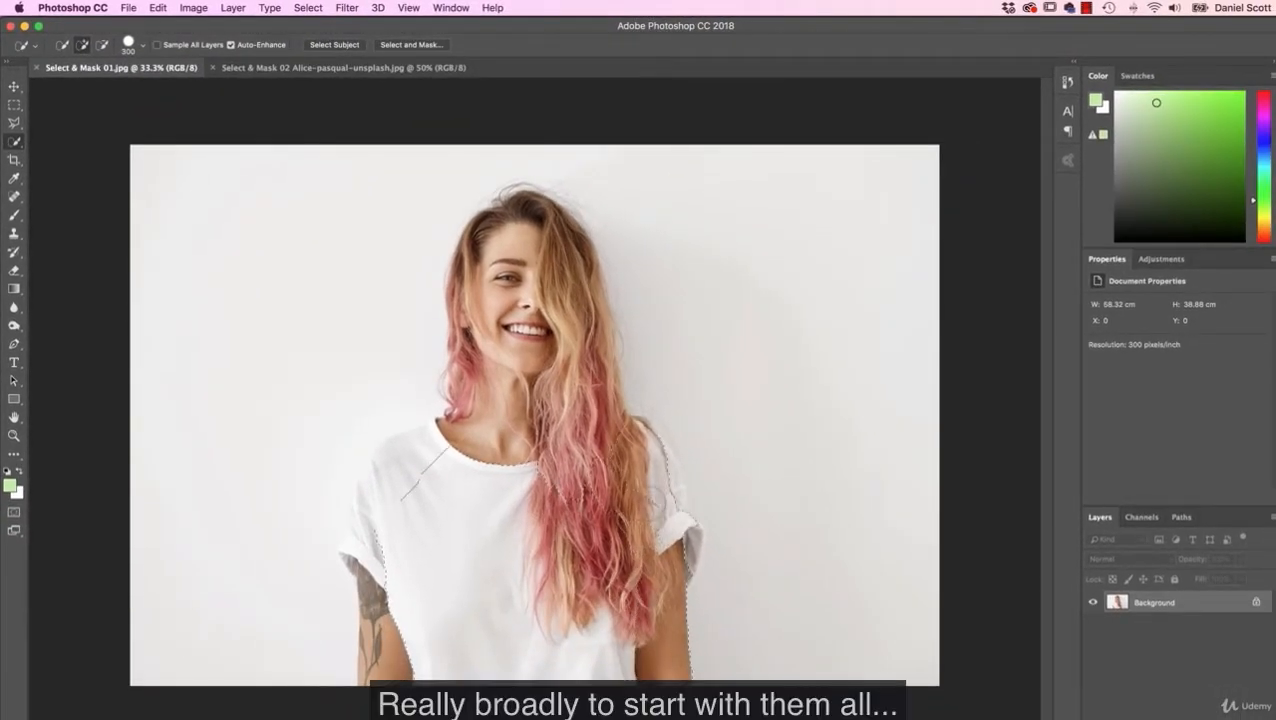
pyautogui.moveTo(557, 333); pyautogui.dragTo(472, 218)
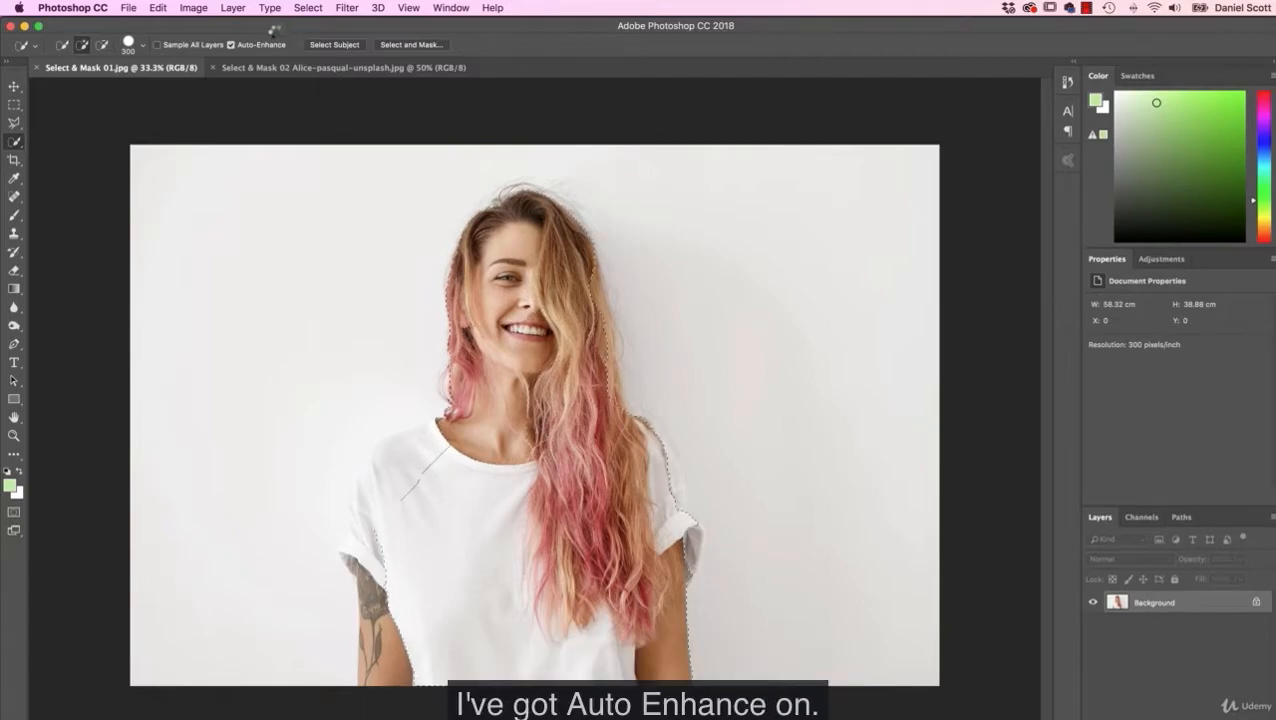
pyautogui.click(425, 455)
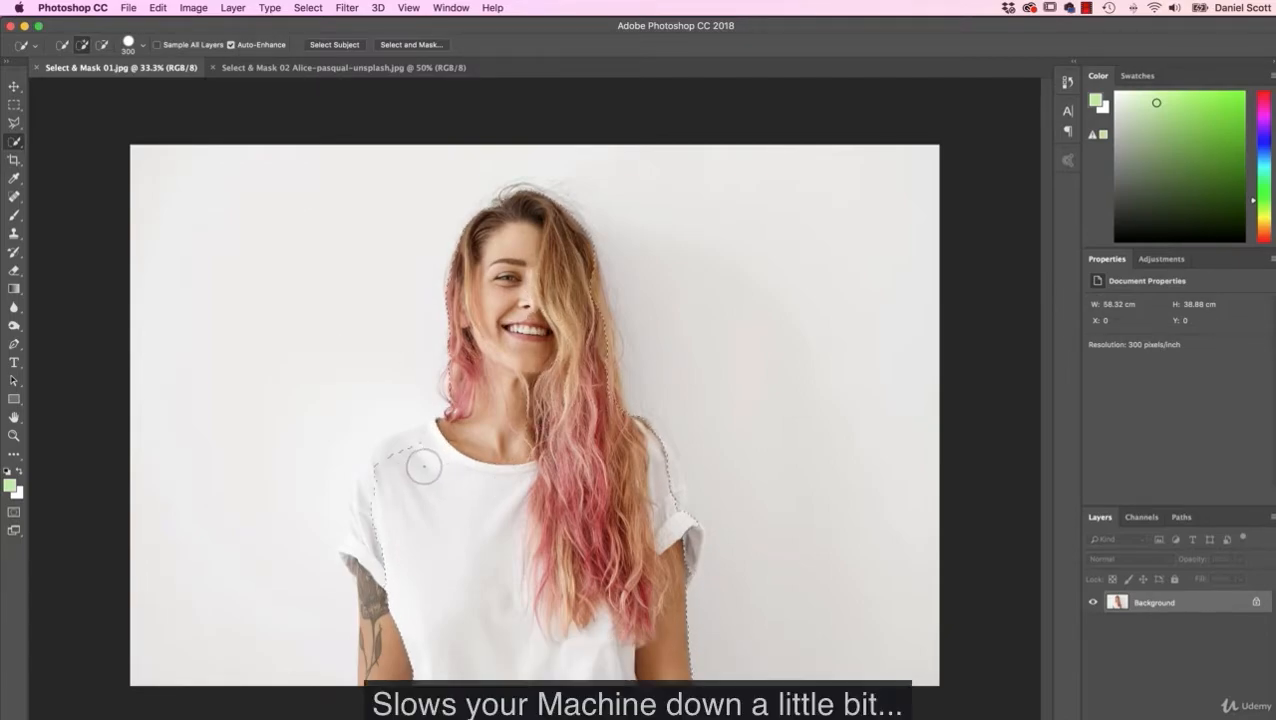
pyautogui.moveTo(425, 452)
pyautogui.mouseDown()
pyautogui.moveTo(382, 476)
pyautogui.moveTo(390, 533)
pyautogui.moveTo(377, 546)
pyautogui.moveTo(370, 516)
pyautogui.moveTo(396, 570)
pyautogui.moveTo(400, 627)
pyautogui.mouseUp()
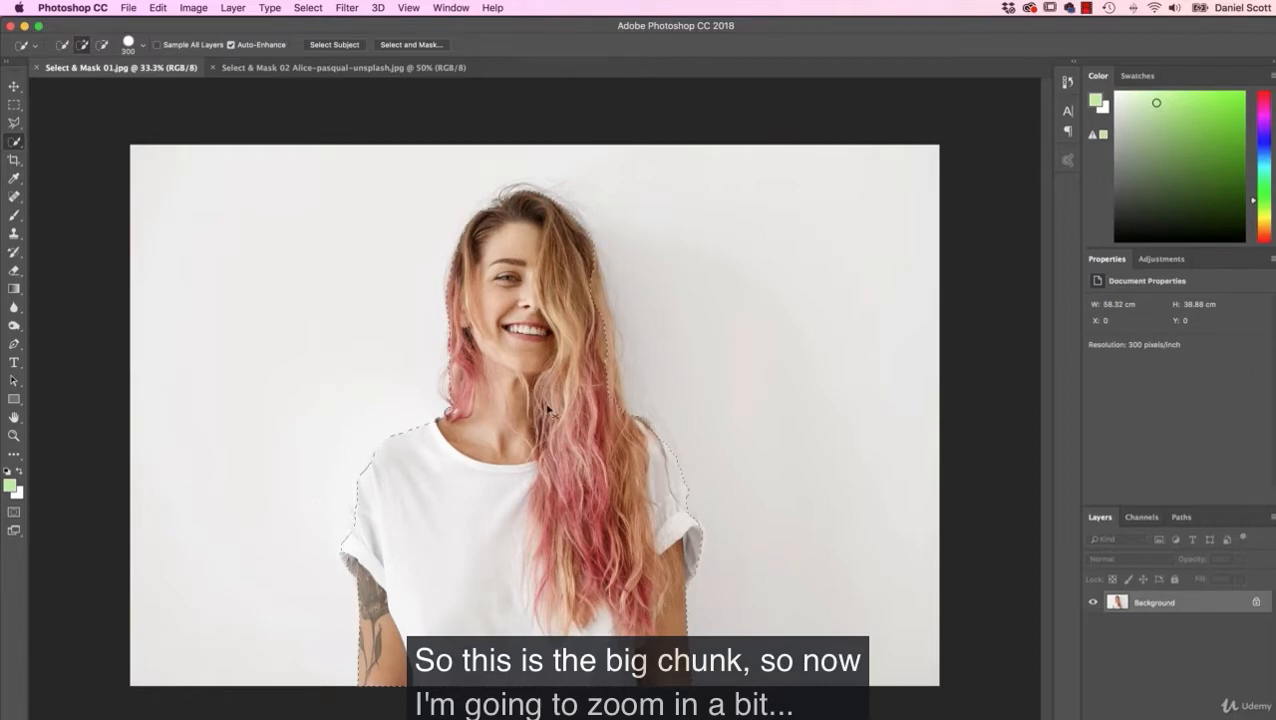
# Step: Extend the selection to the solid hair edge along the right side of the woman's head, down to the shoulder
pyautogui.press('super+plus')
pyautogui.press('super+plus')
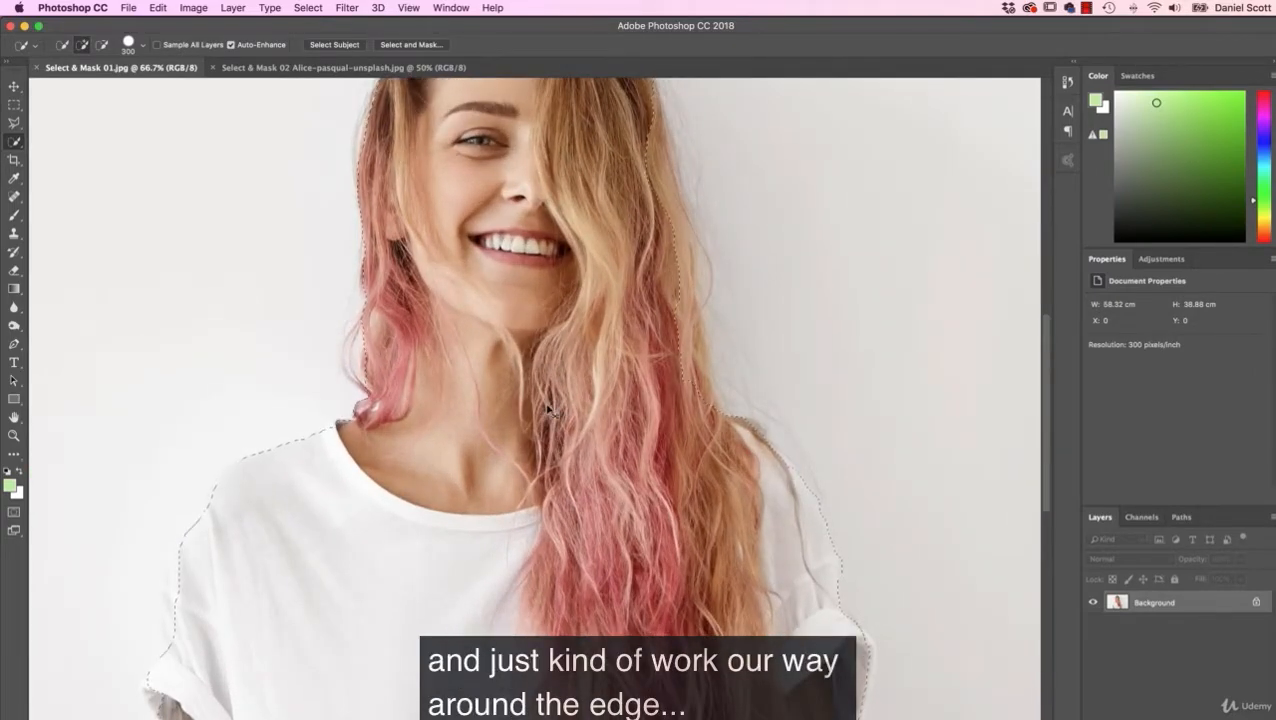
pyautogui.press('super+plus')
pyautogui.scroll(10, 473, 555)
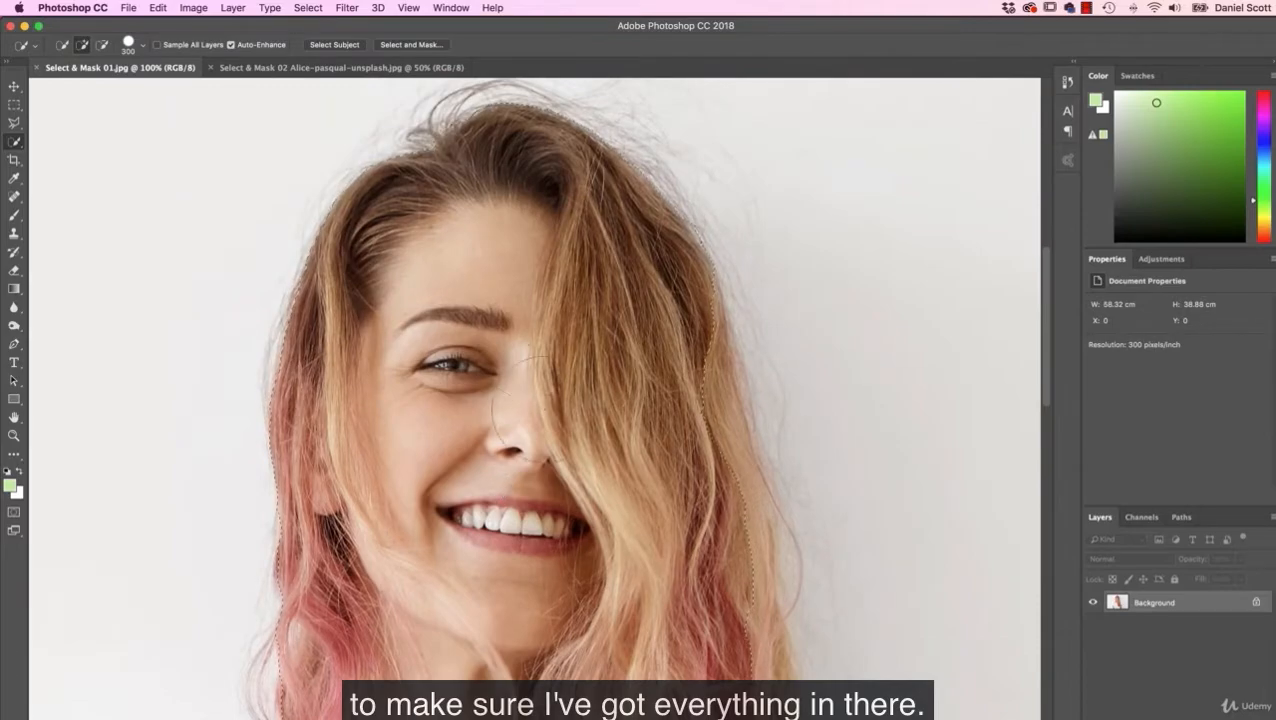
pyautogui.hscroll(2, 535, 385)
pyautogui.scroll(4, 560, 370)
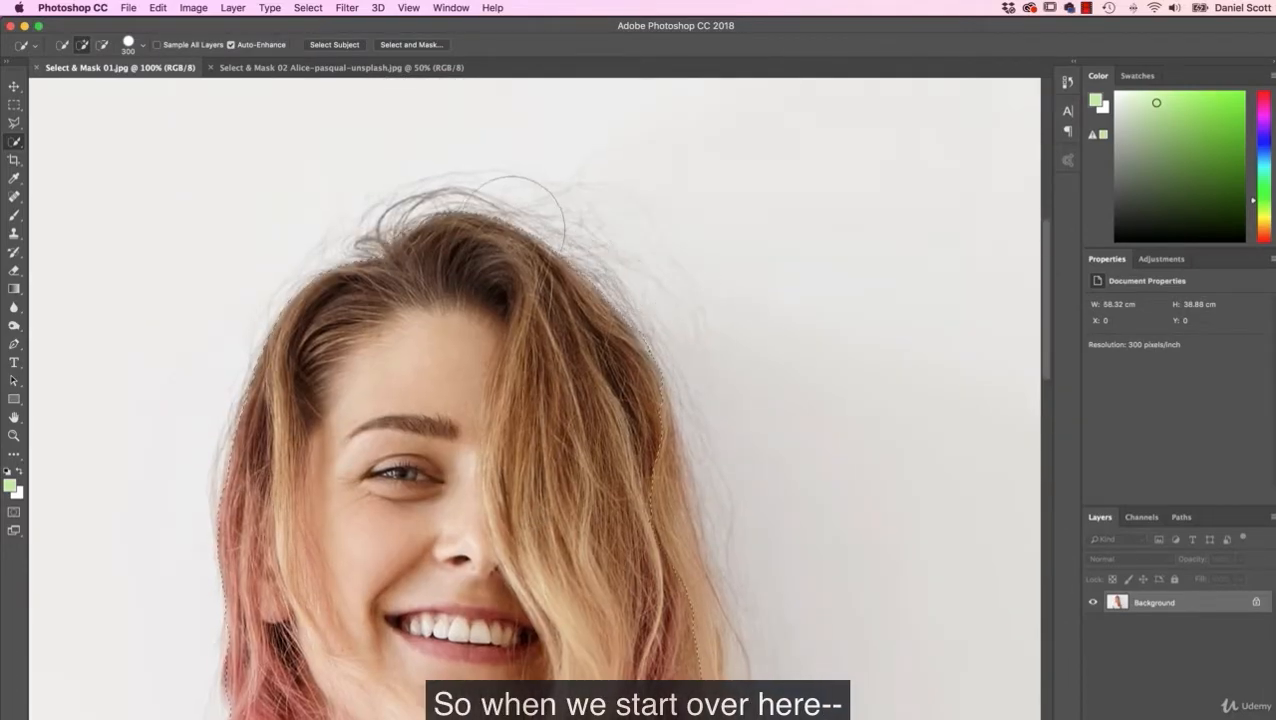
pyautogui.moveTo(585, 357); pyautogui.dragTo(550, 298)
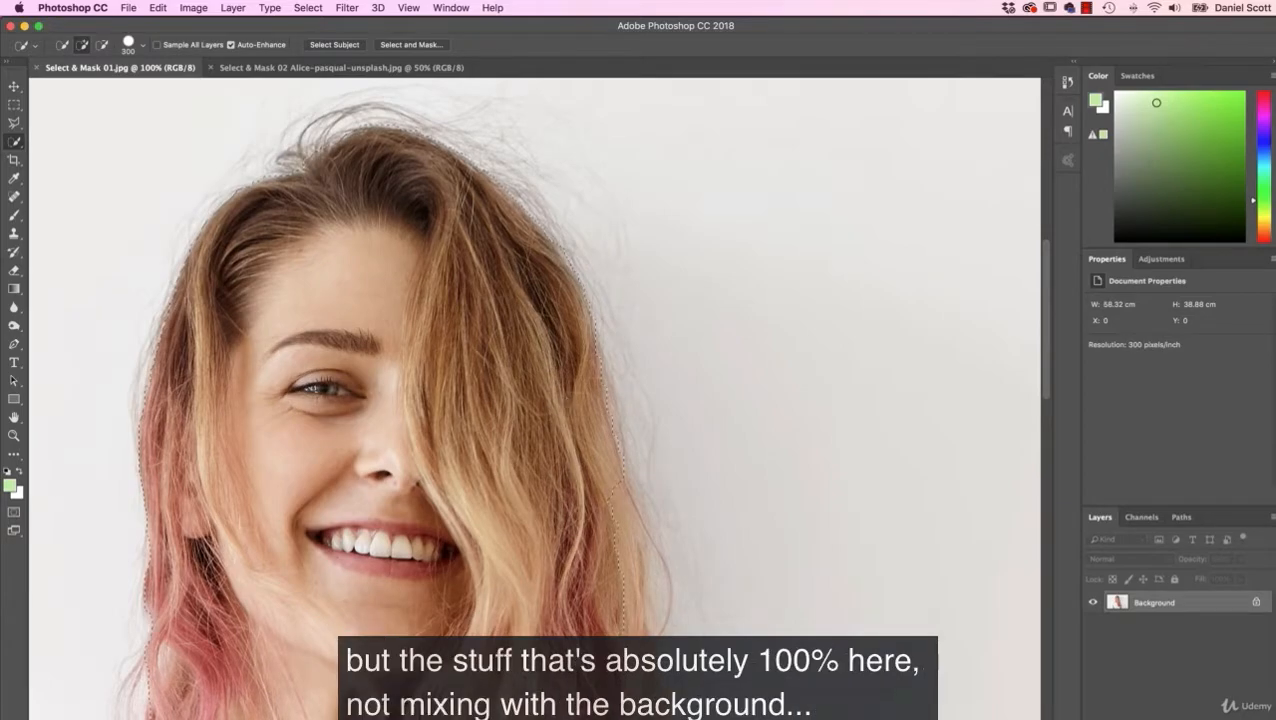
pyautogui.scroll(-5, 572, 399)
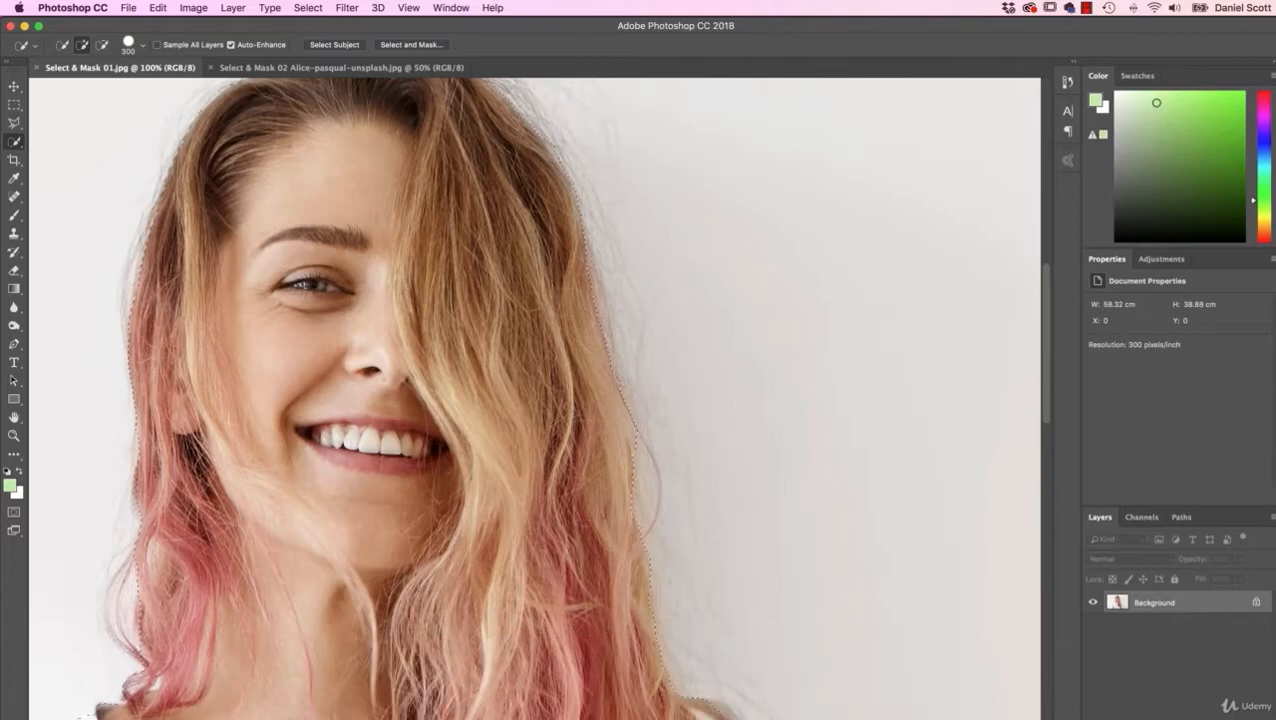
pyautogui.moveTo(585, 546); pyautogui.dragTo(575, 276)
pyautogui.moveTo(620, 452); pyautogui.dragTo(454, 232)
pyautogui.moveTo(579, 354)
pyautogui.mouseDown()
pyautogui.moveTo(571, 298)
pyautogui.moveTo(550, 286)
pyautogui.moveTo(515, 349)
pyautogui.mouseUp()
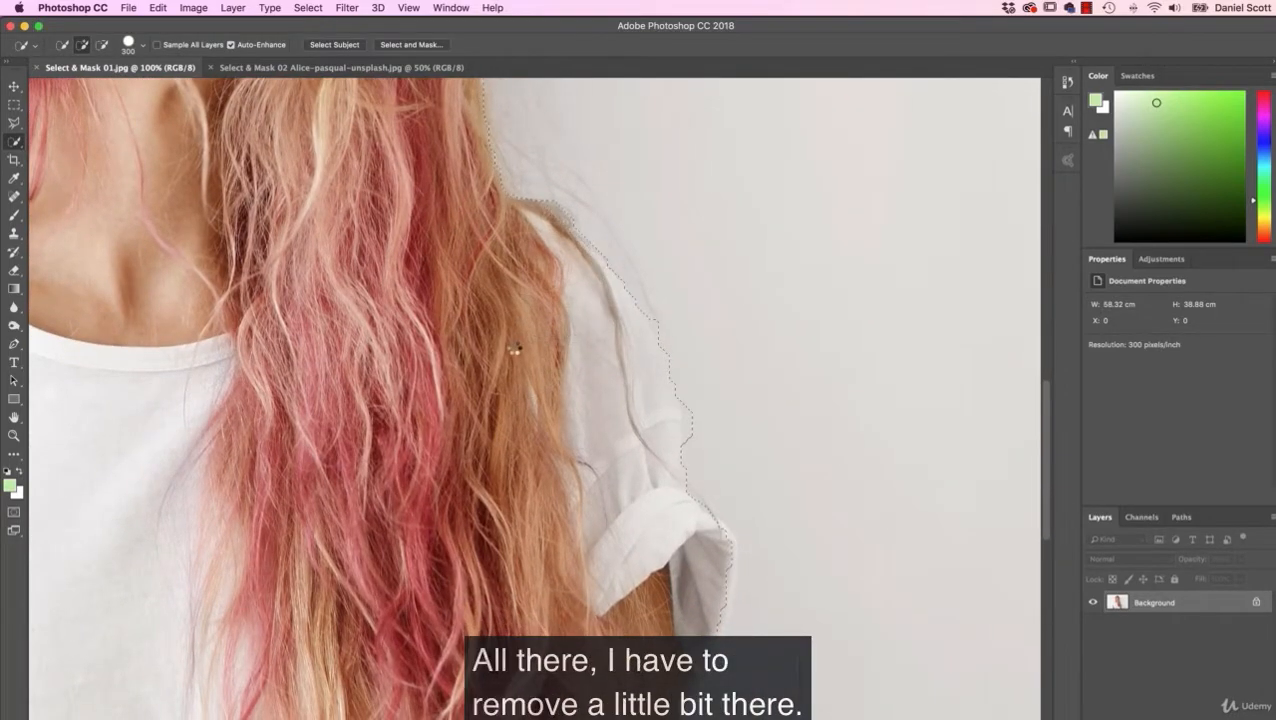
# Step: Refine the selection around the shirt sleeve on the image's right side, subtracting stray background and adding the missing cuff area
pyautogui.keyDown('alt'); pyautogui.click(698, 301); pyautogui.keyUp('alt')
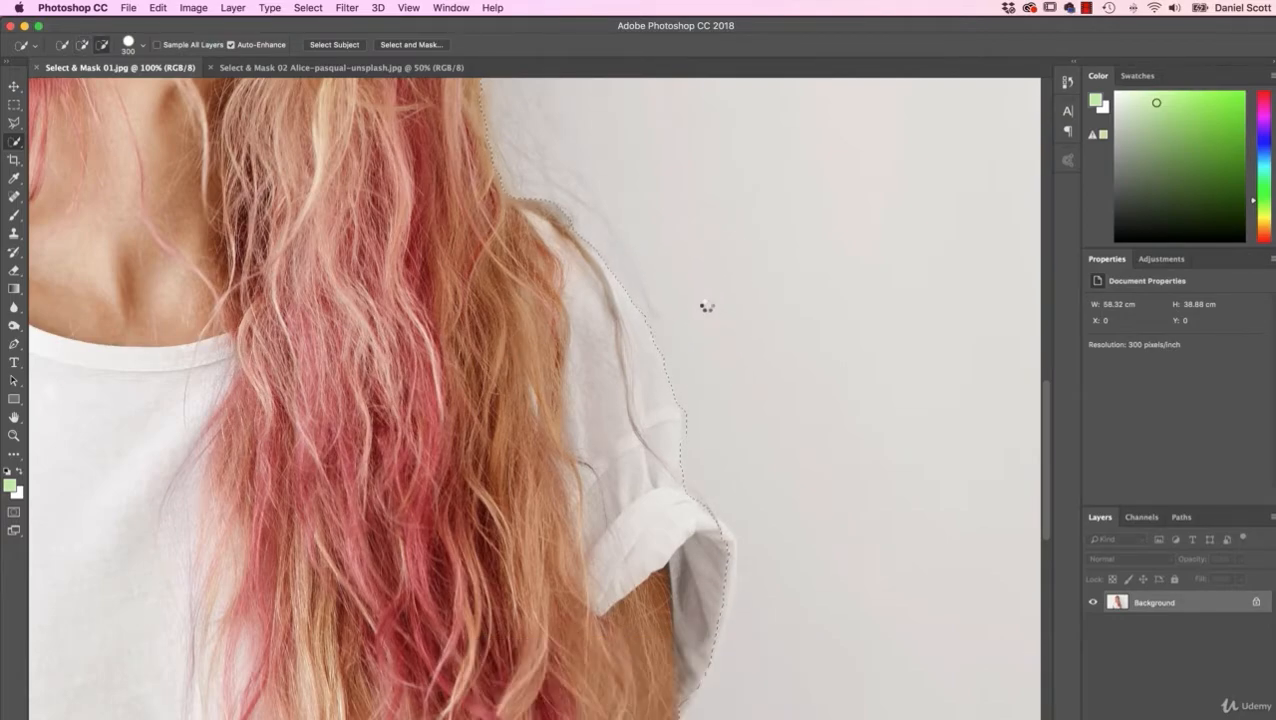
pyautogui.keyDown('alt'); pyautogui.click(733, 422); pyautogui.keyUp('alt')
pyautogui.moveTo(729, 453); pyautogui.dragTo(705, 315)
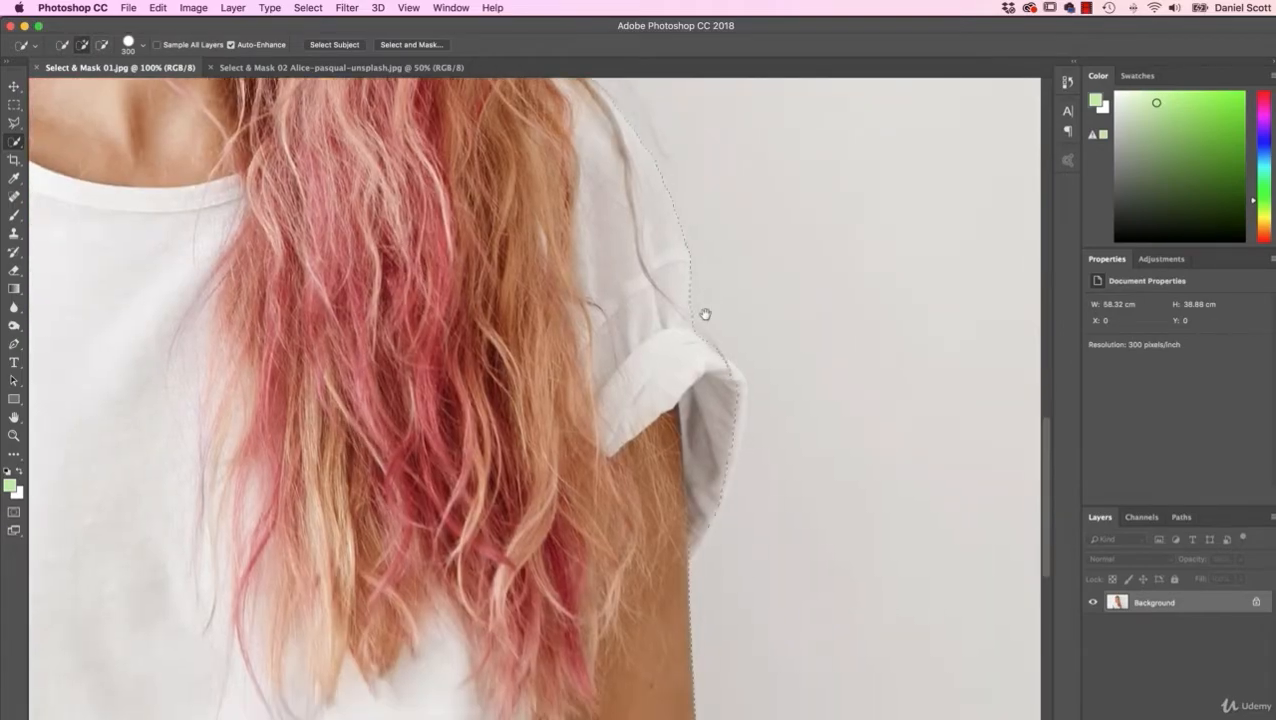
pyautogui.click(691, 395)
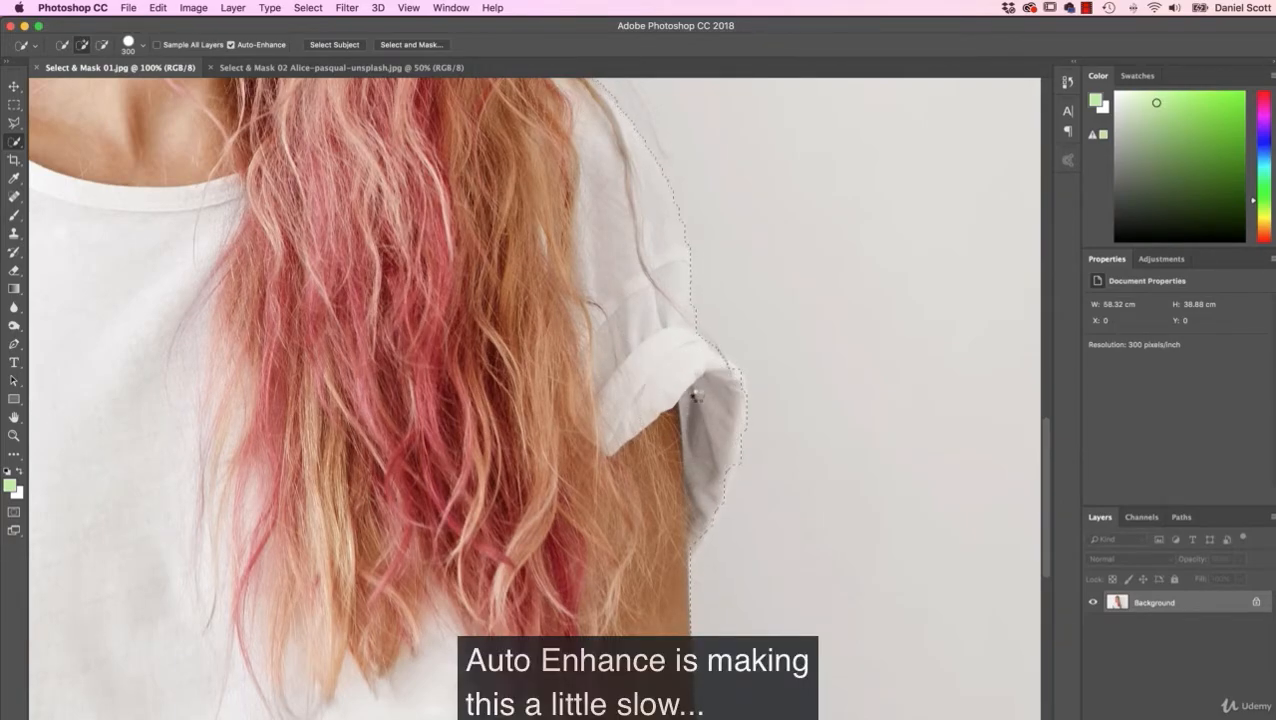
pyautogui.click(684, 392)
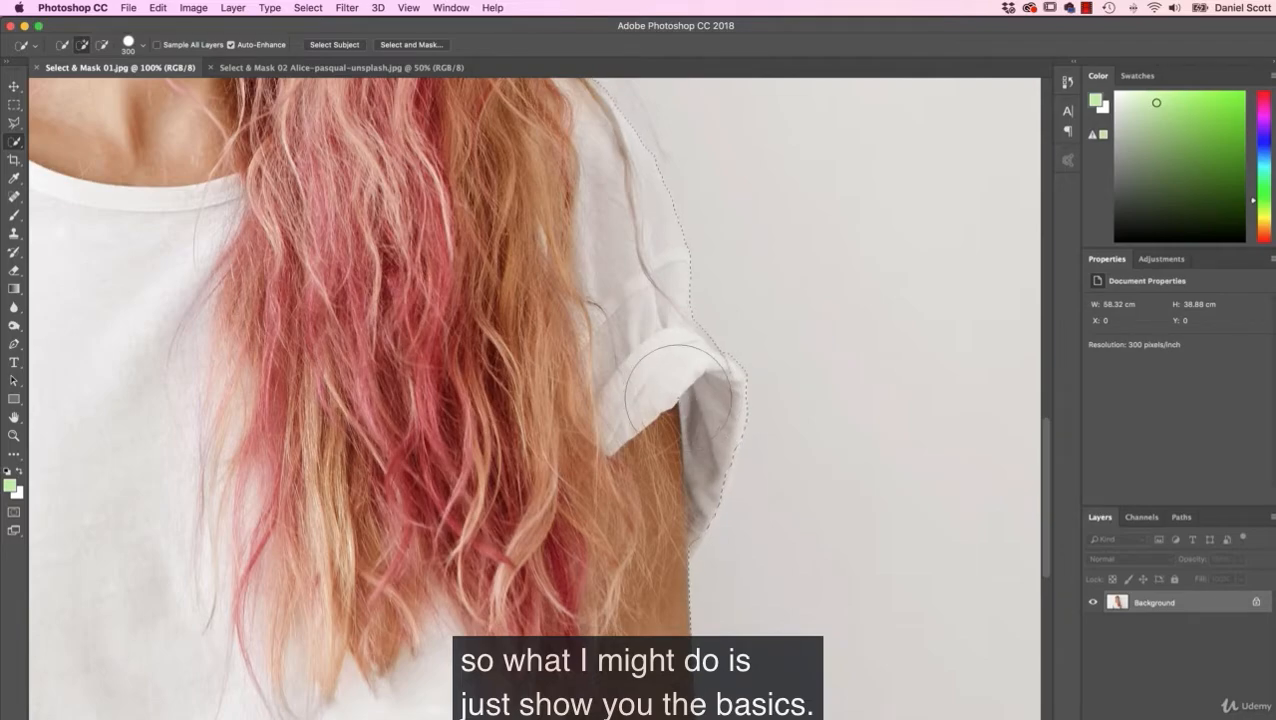
pyautogui.press('alt')
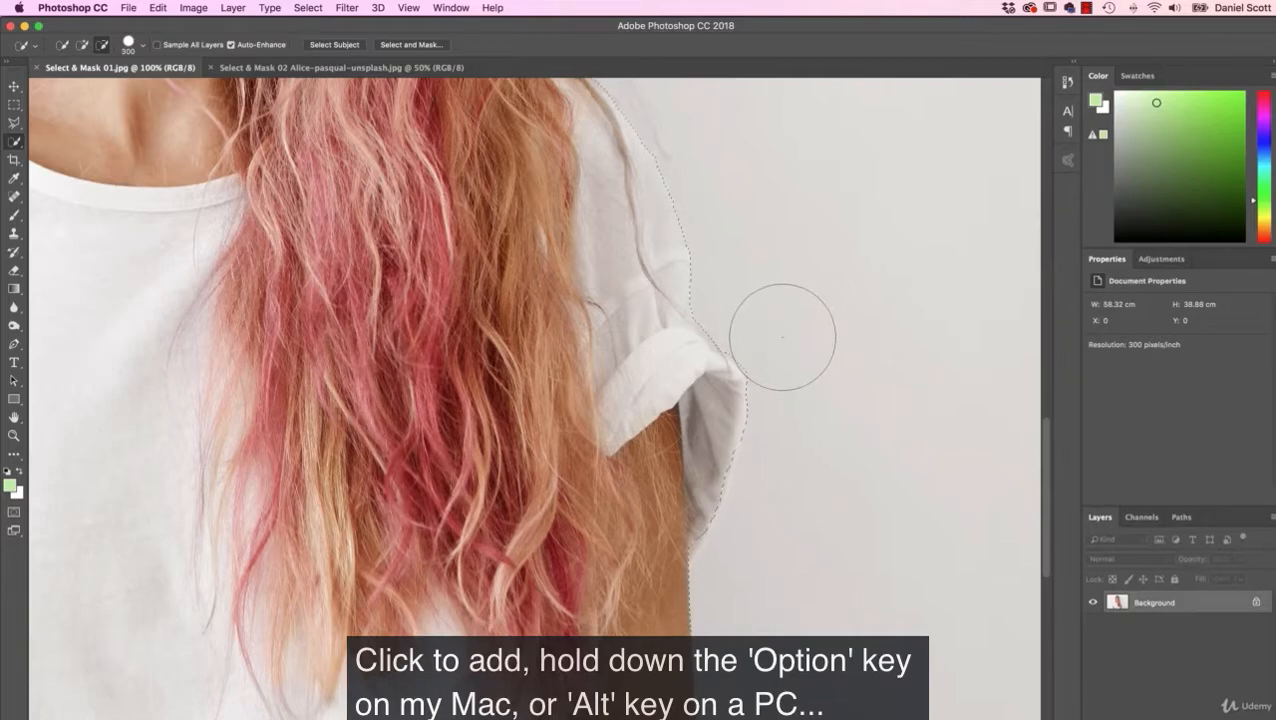
pyautogui.keyDown('alt'); pyautogui.click(797, 372); pyautogui.keyUp('alt')
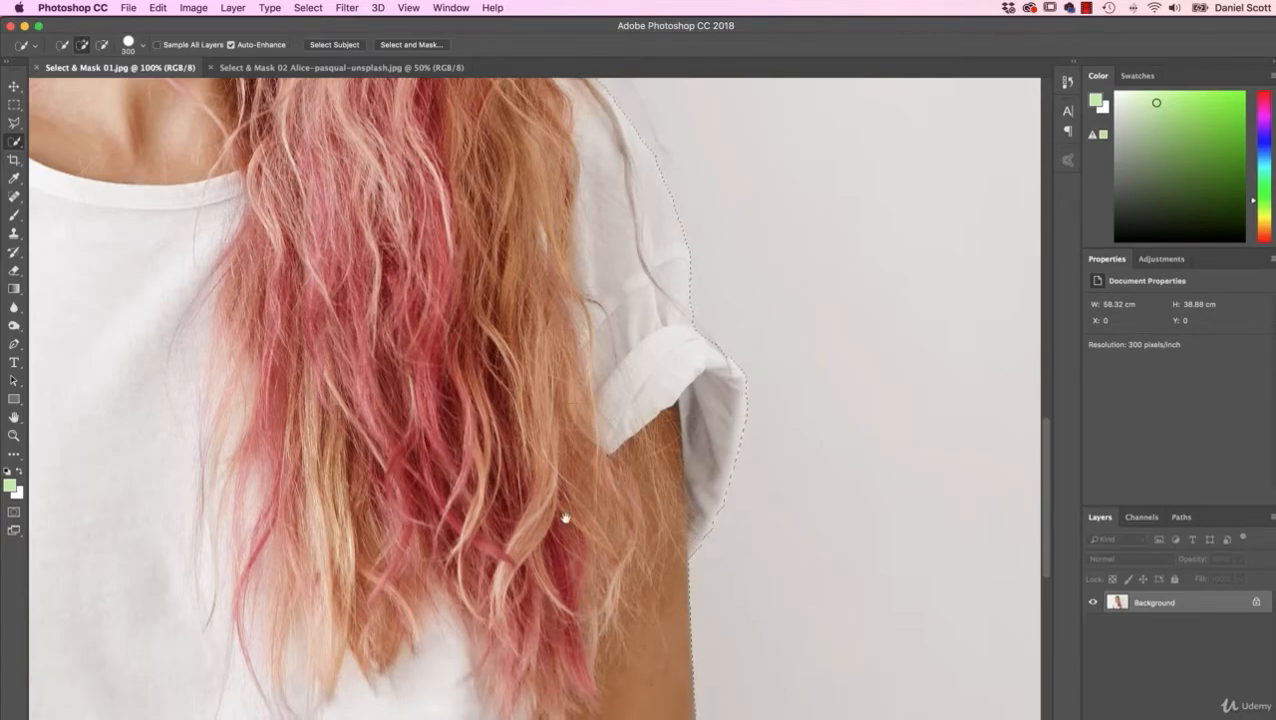
# Step: Reduce the selection brush to 100 and clean up the selection along the sleeve and shoulder on the image's left side
pyautogui.moveTo(565, 517)
pyautogui.mouseDown()
pyautogui.moveTo(629, 407)
pyautogui.moveTo(638, 672)
pyautogui.mouseUp()
pyautogui.keyDown('alt'); pyautogui.click(427, 534); pyautogui.keyUp('alt')
pyautogui.press('[')
pyautogui.press('[')
pyautogui.press('[')
pyautogui.press('[')
pyautogui.press('[')
pyautogui.press('[')
pyautogui.click(468, 460)
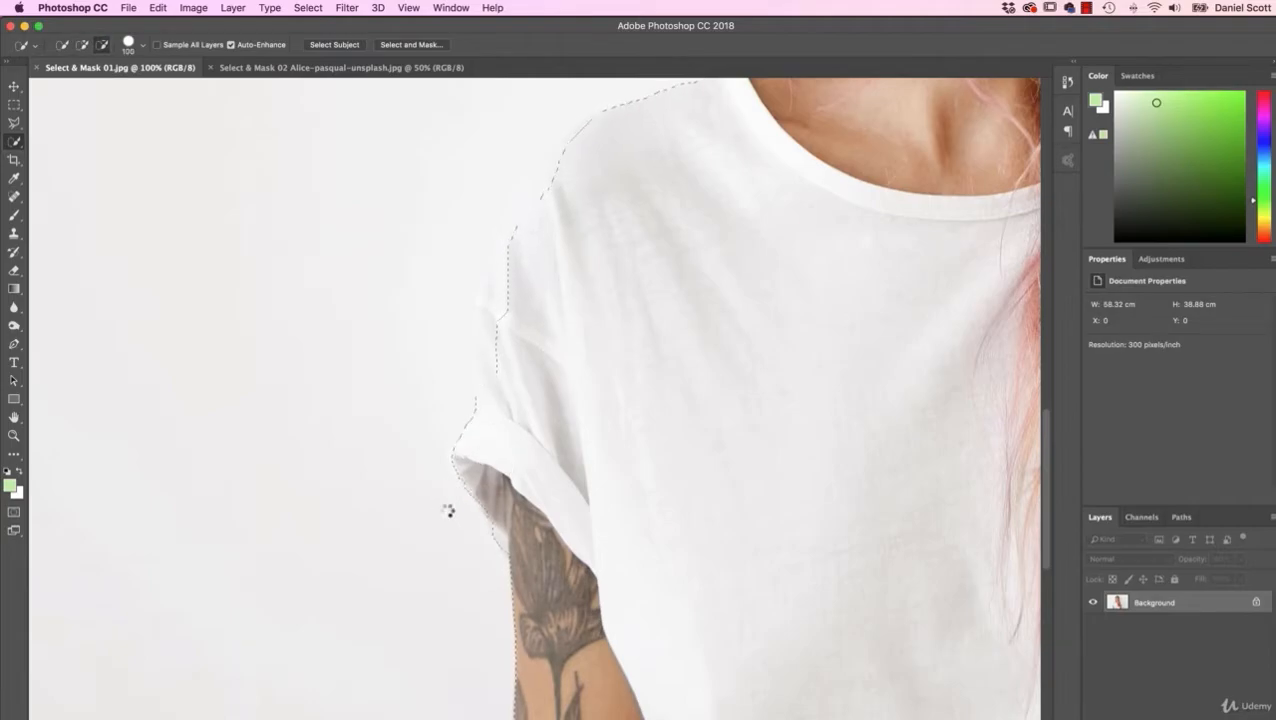
pyautogui.scroll(5, 513, 461)
pyautogui.moveTo(541, 404); pyautogui.dragTo(494, 502)
pyautogui.scroll(7, 599, 415)
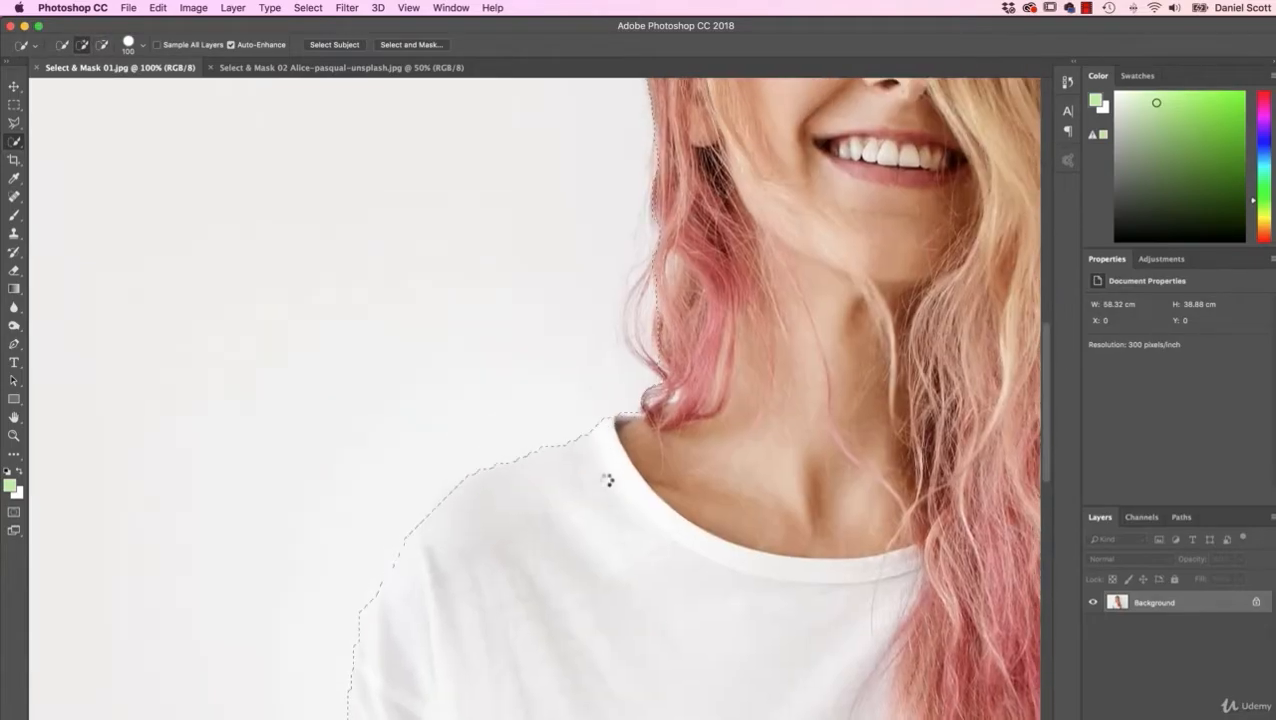
pyautogui.moveTo(874, 456); pyautogui.dragTo(540, 457)
# Step: Add a layer mask from the selection to cut the woman out of her background
pyautogui.scroll(-10, 540, 457)
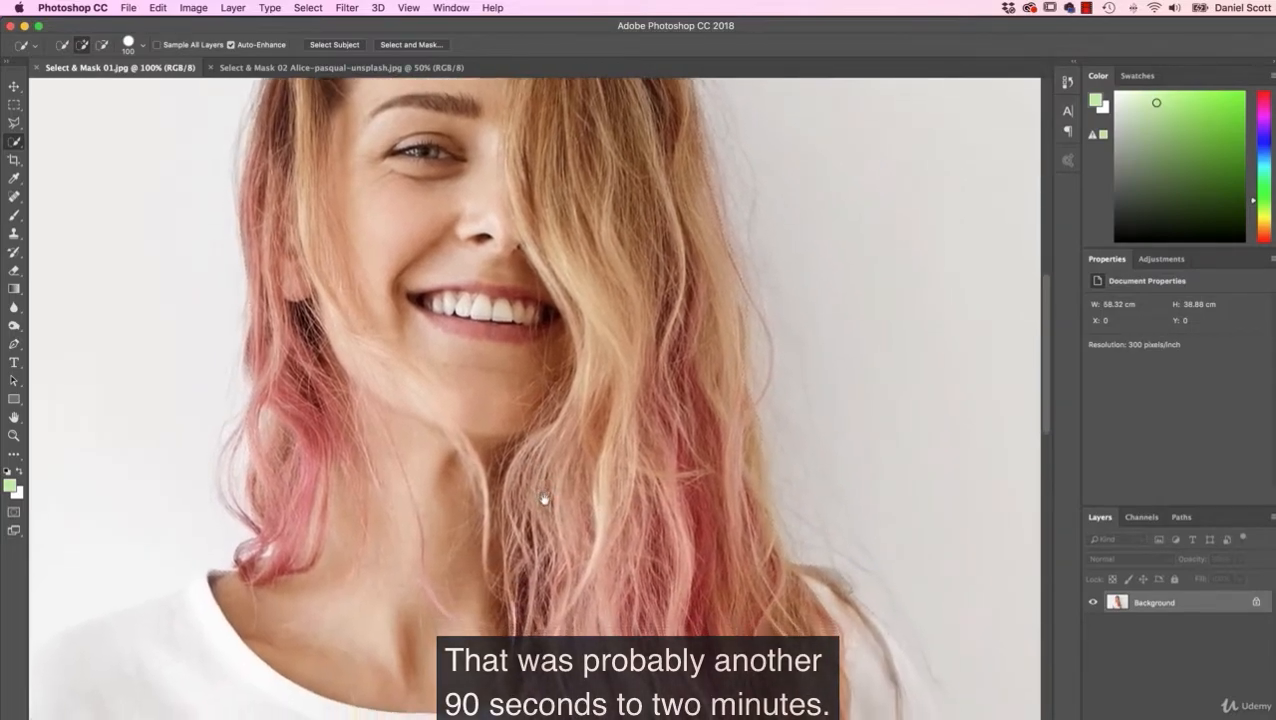
pyautogui.scroll(10, 848, 577)
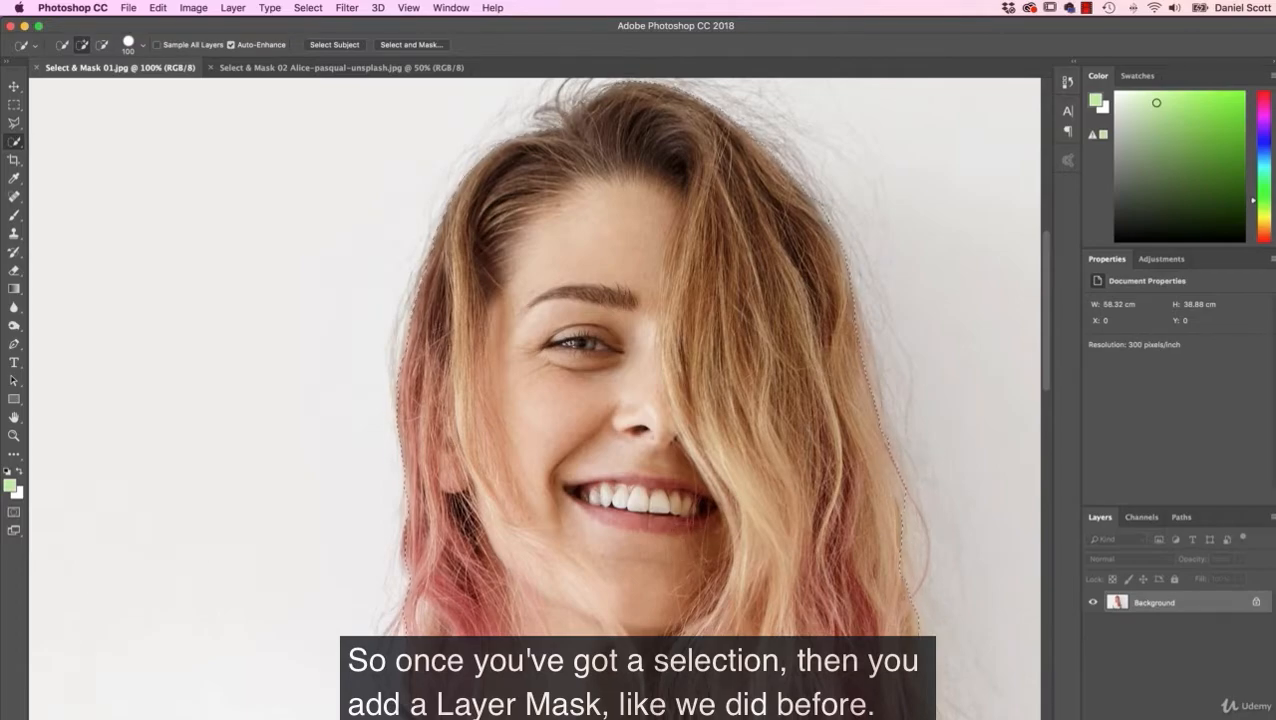
pyautogui.click(1176, 717)
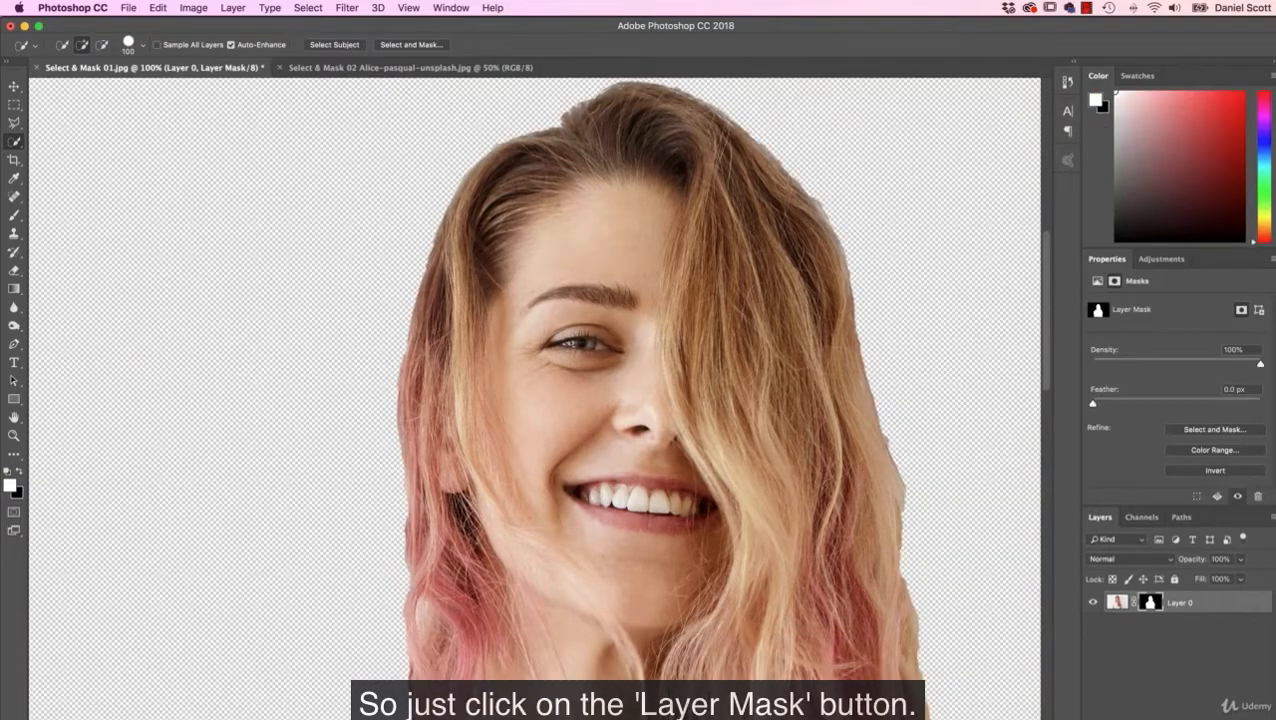
pyautogui.moveTo(750, 624); pyautogui.dragTo(492, 584)
pyautogui.moveTo(691, 484); pyautogui.dragTo(718, 541)
pyautogui.press('super+minus')
pyautogui.press('super+minus')
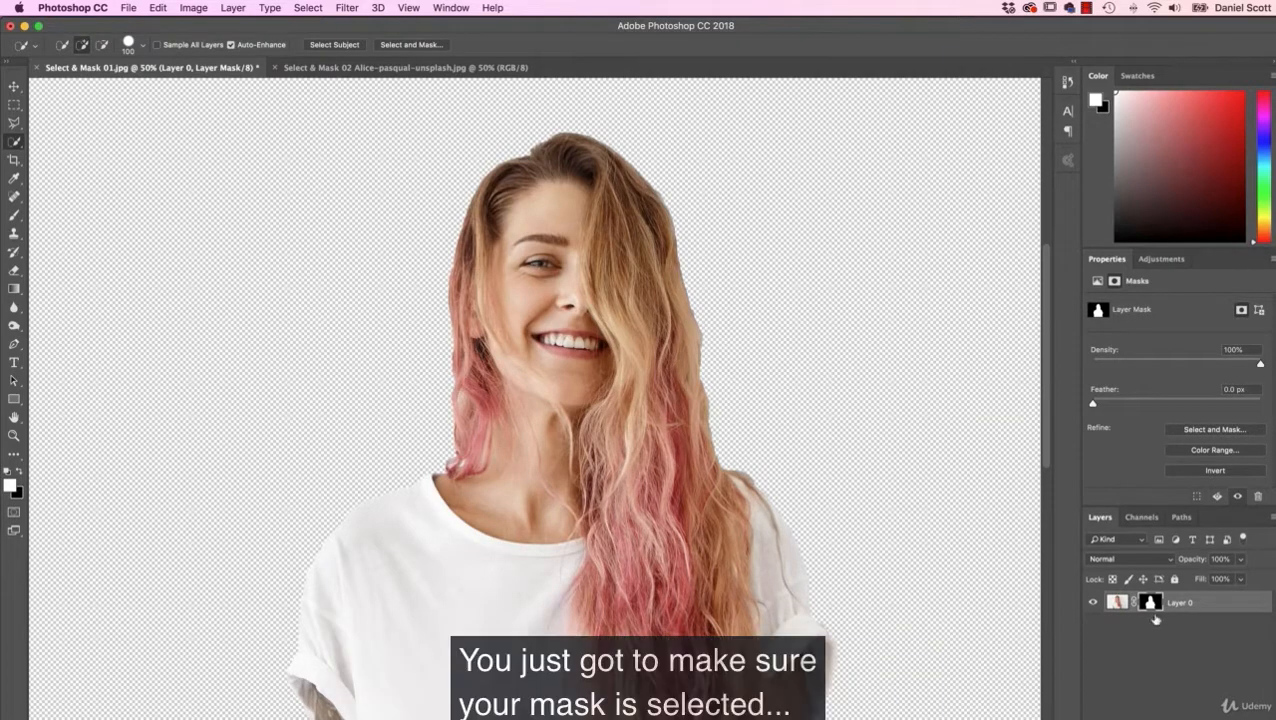
# Step: Make the layer mask, rather than the image, active and open it in Select and Mask
pyautogui.click(1115, 604)
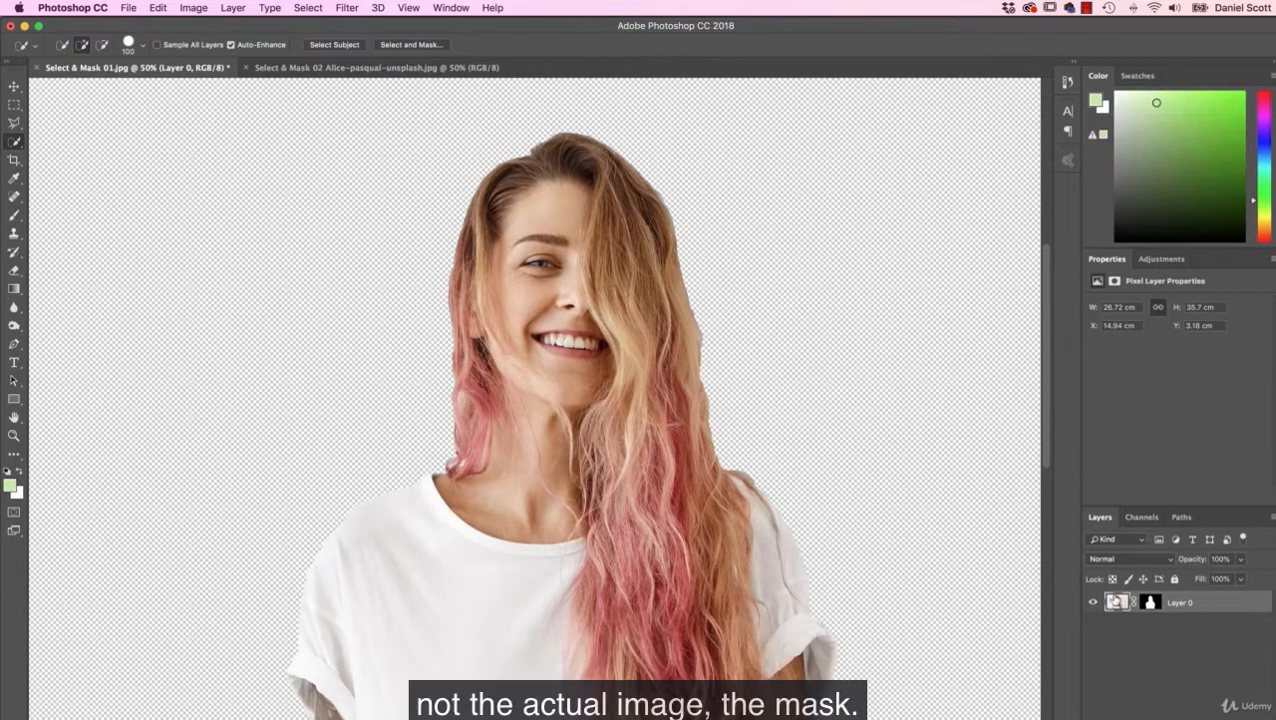
pyautogui.click(1150, 603)
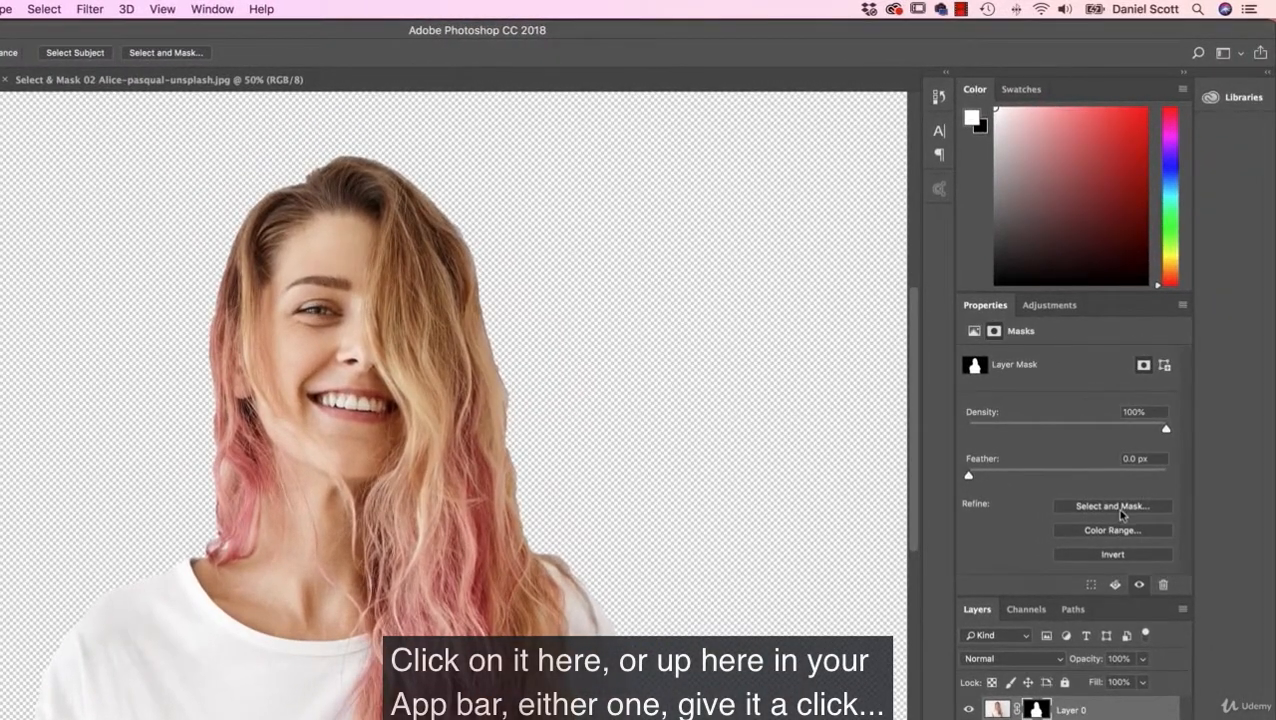
pyautogui.click(1112, 506)
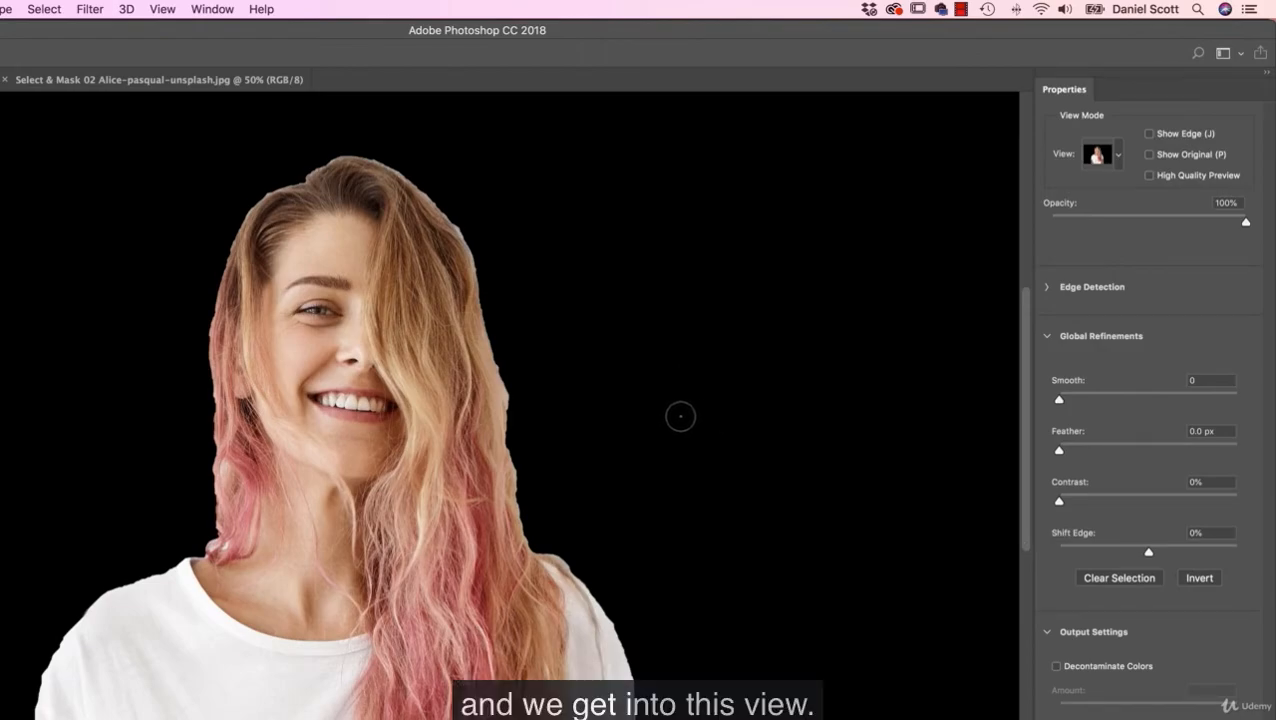
# Step: Preview the cutout in the On Black view at 100% opacity and inspect its edges
pyautogui.click(1120, 157)
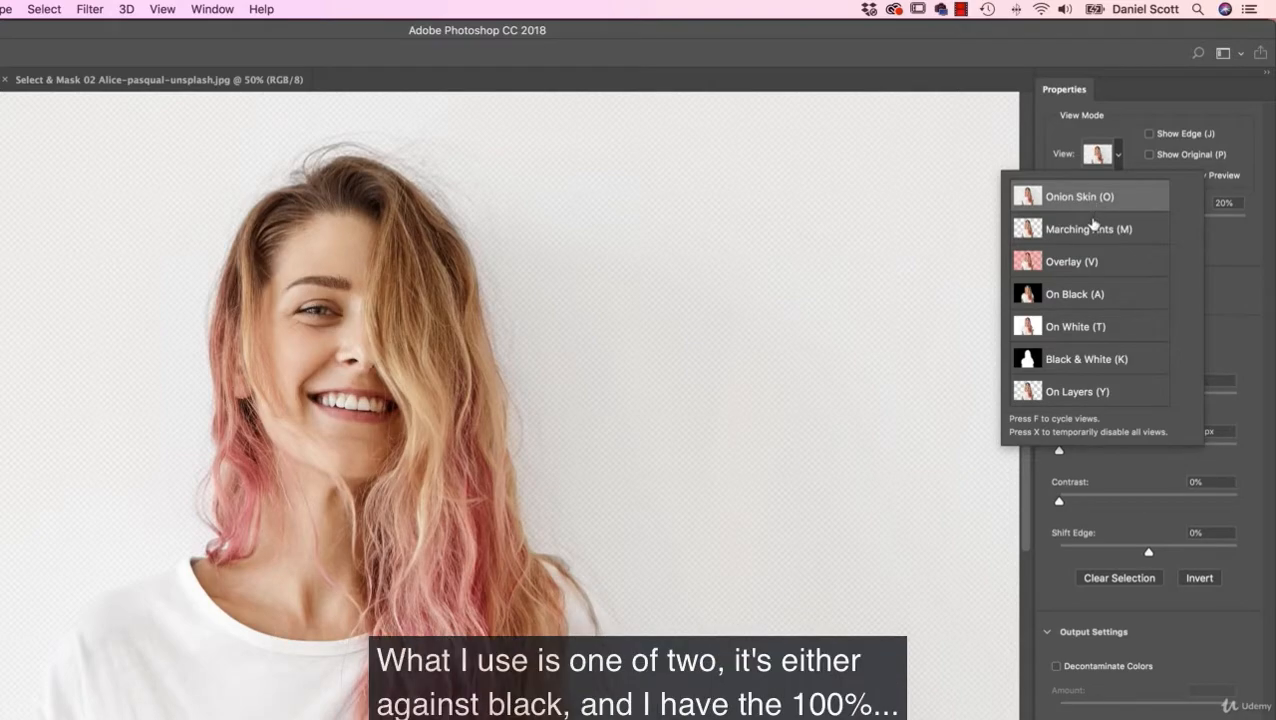
pyautogui.click(1086, 295)
pyautogui.click(1225, 237)
pyautogui.moveTo(1245, 223)
pyautogui.mouseDown()
pyautogui.moveTo(1159, 220)
pyautogui.moveTo(1246, 222)
pyautogui.mouseUp()
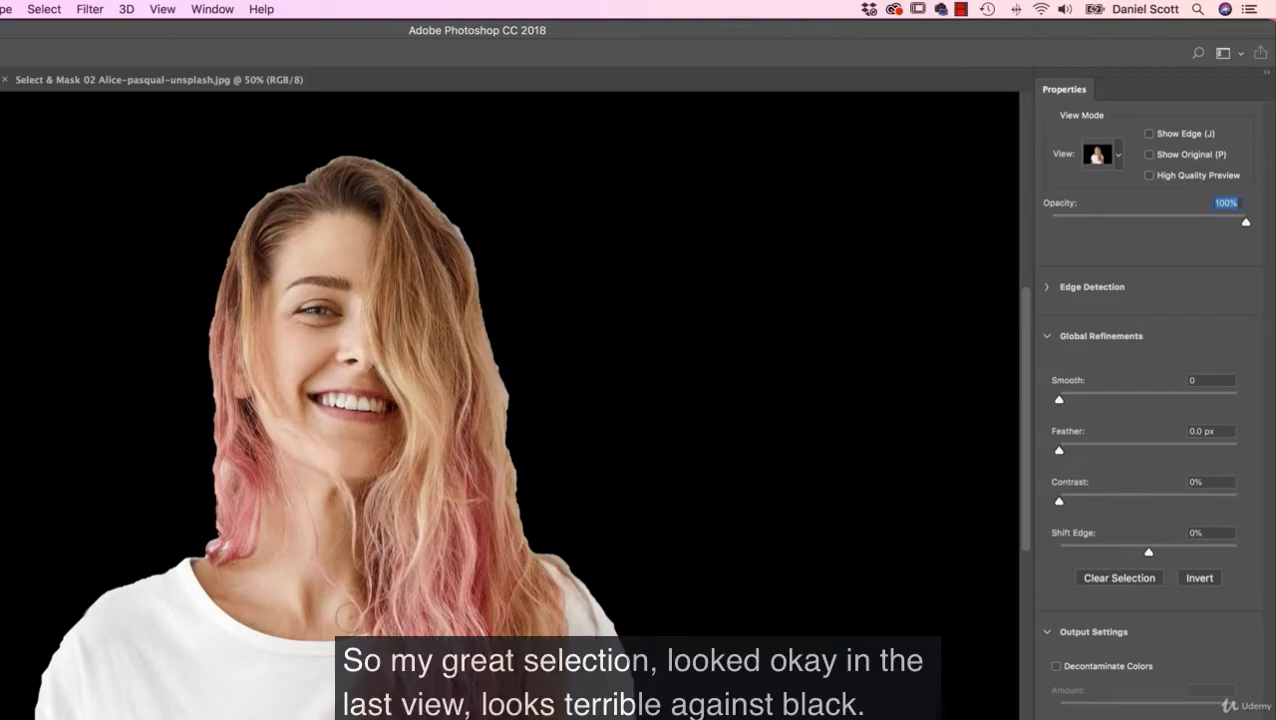
pyautogui.scroll(-5, 344, 622)
pyautogui.scroll(5, 344, 628)
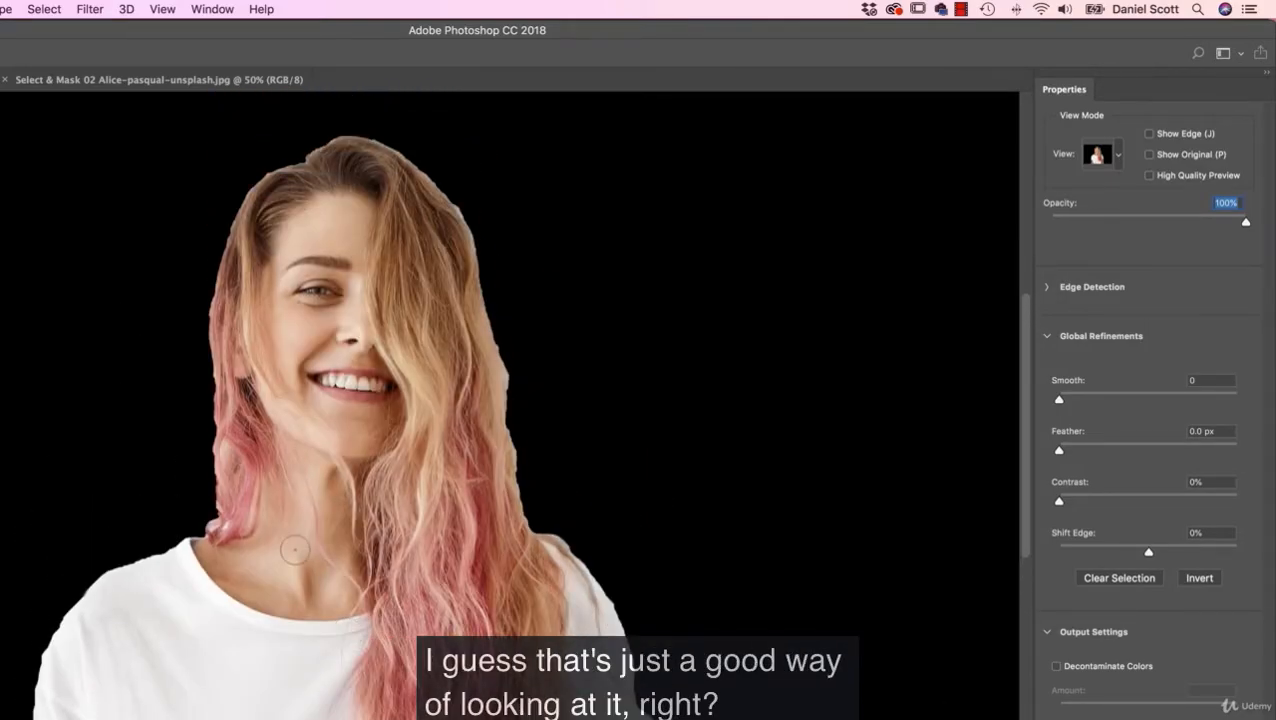
pyautogui.click(1118, 157)
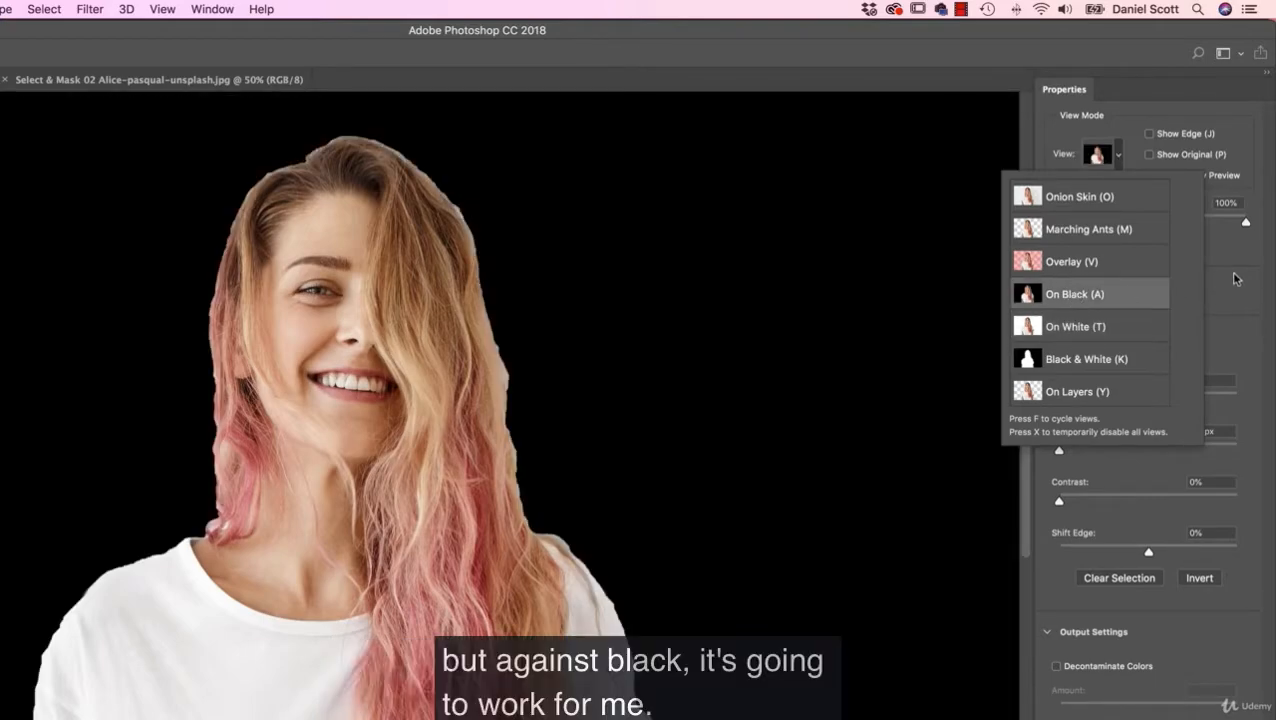
pyautogui.click(1236, 279)
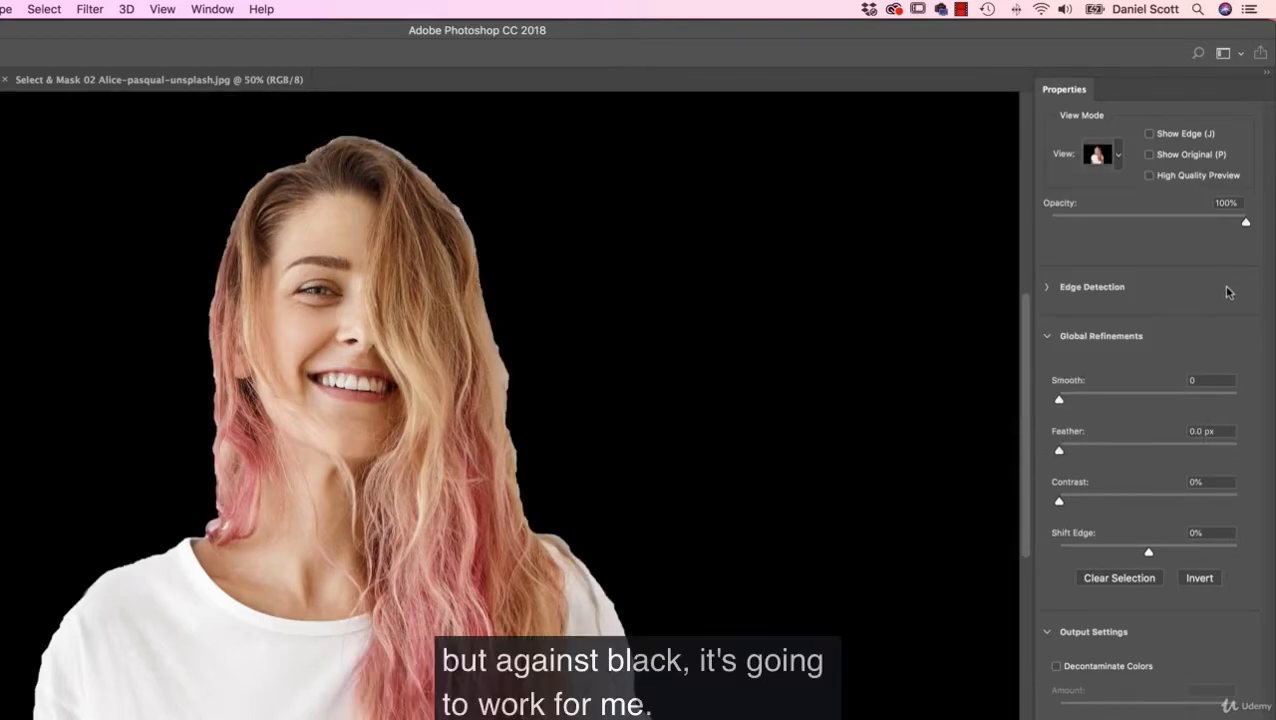
# Step: Try an Edge Detection radius of 4 px on the mask, then return the radius to 0 px
pyautogui.click(1045, 335)
pyautogui.click(1047, 386)
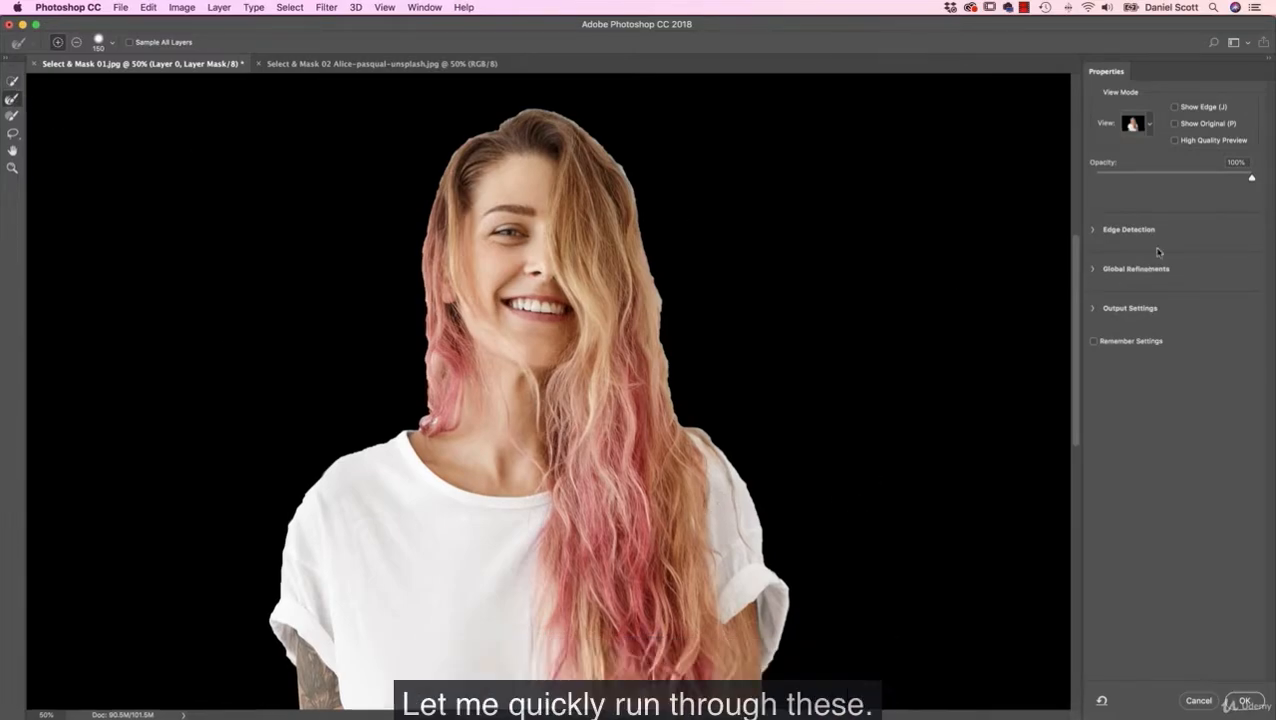
pyautogui.click(1093, 231)
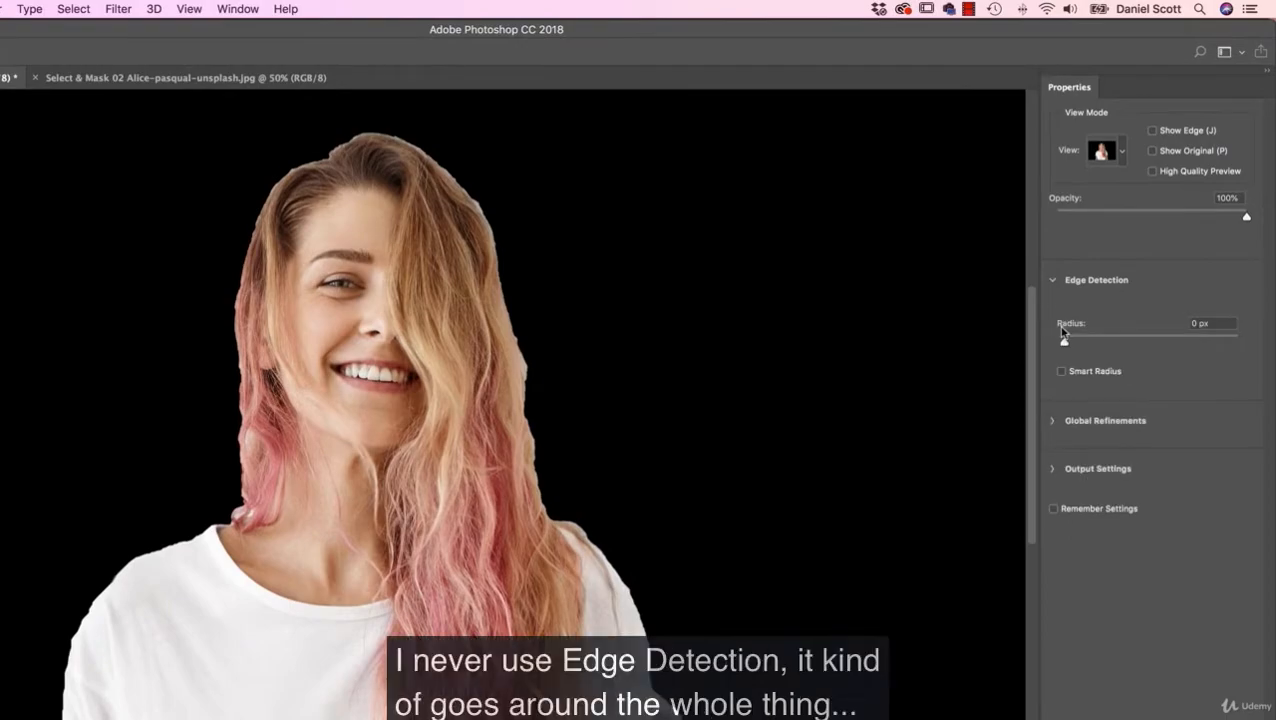
pyautogui.moveTo(1067, 342); pyautogui.dragTo(1100, 344)
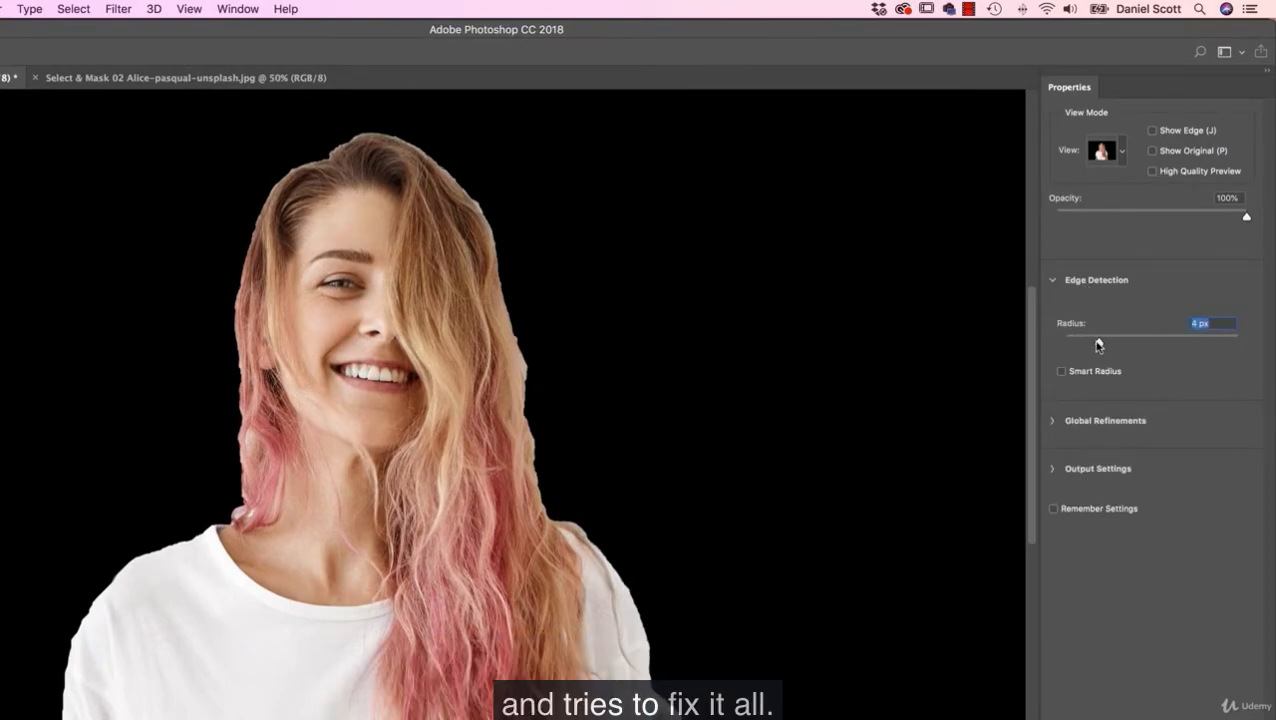
pyautogui.moveTo(1098, 344); pyautogui.dragTo(1067, 345)
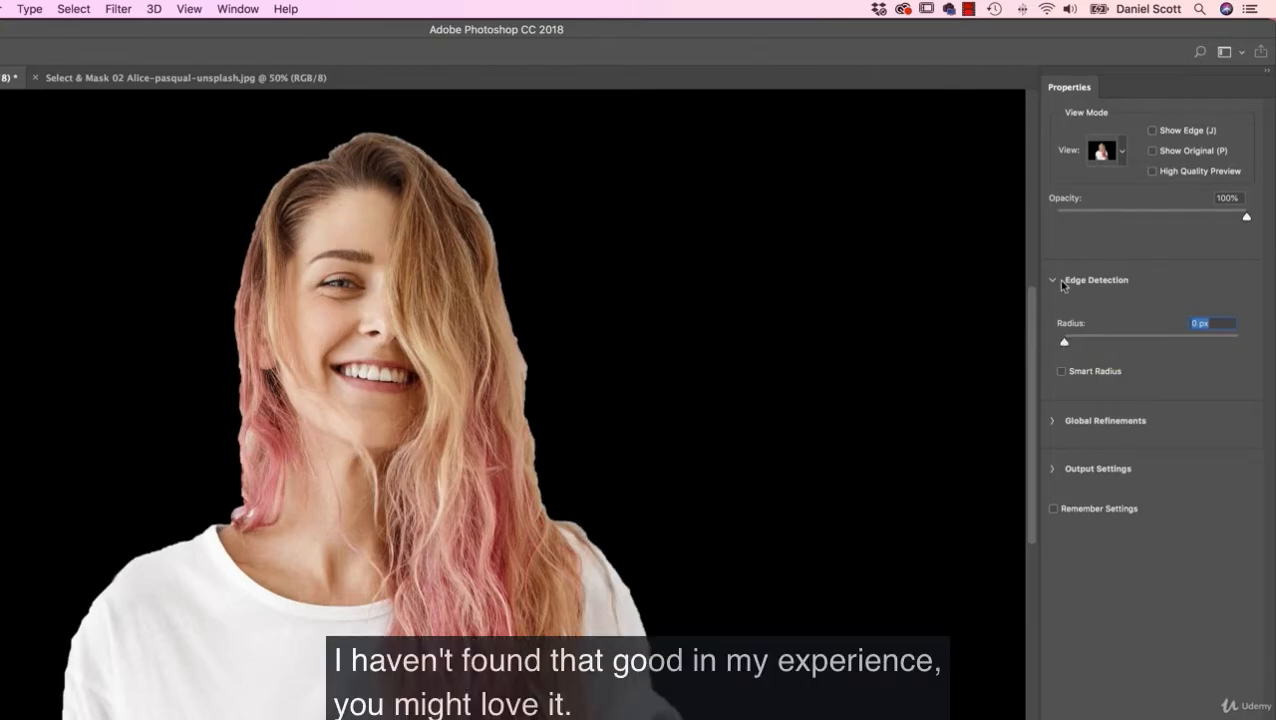
pyautogui.click(1054, 282)
# Step: Try a Smooth value of 77 in the Global Refinements, compare it with the original mask, and reset Smooth to 0
pyautogui.click(1051, 330)
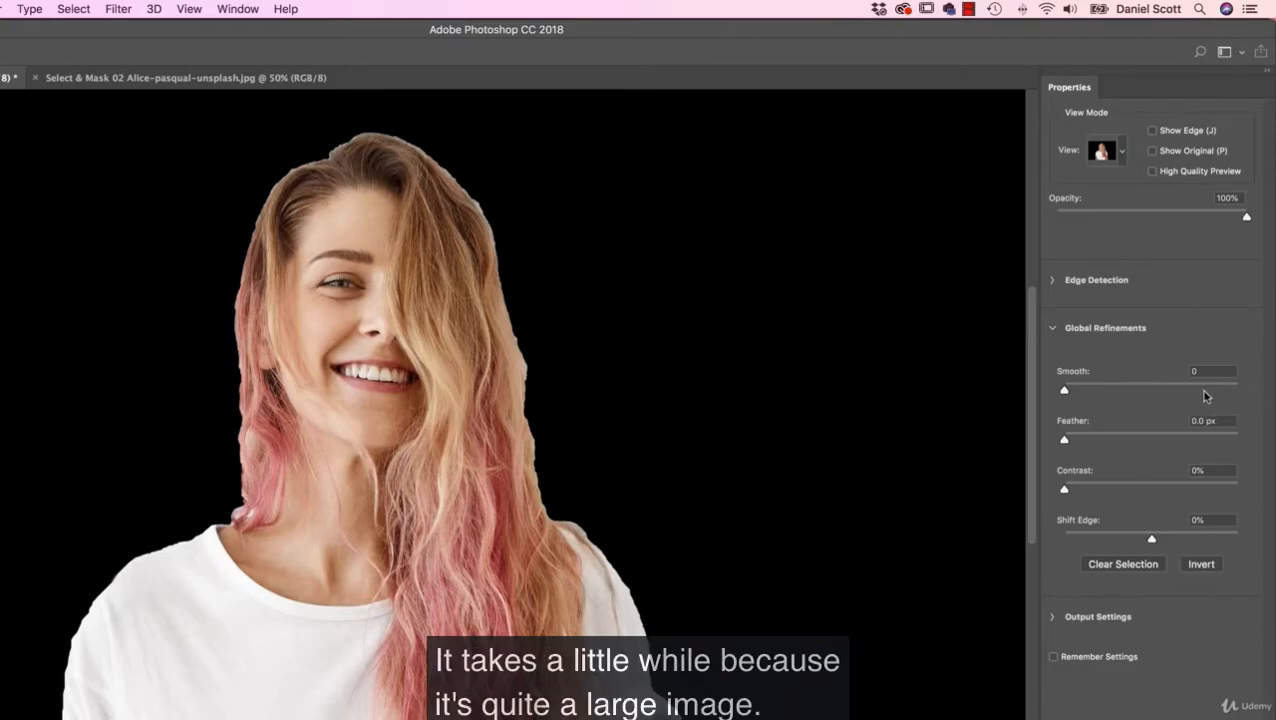
pyautogui.moveTo(1199, 389); pyautogui.dragTo(1205, 390)
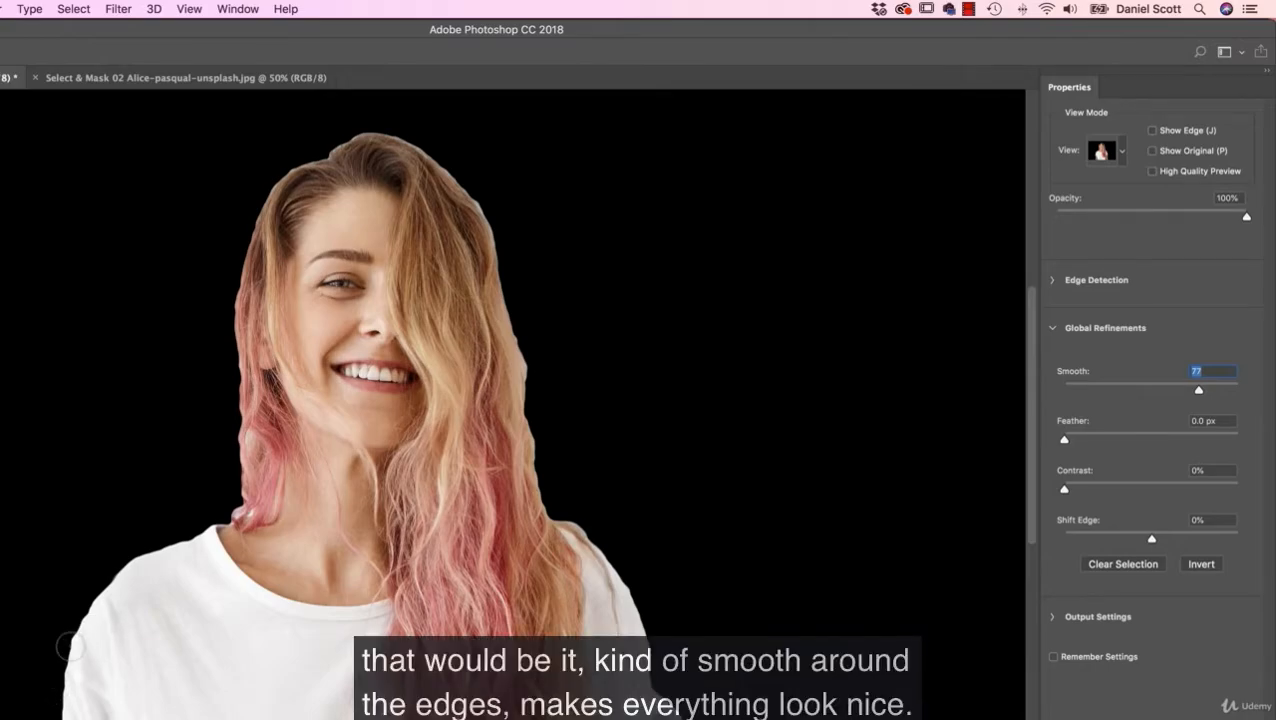
pyautogui.click(1152, 151)
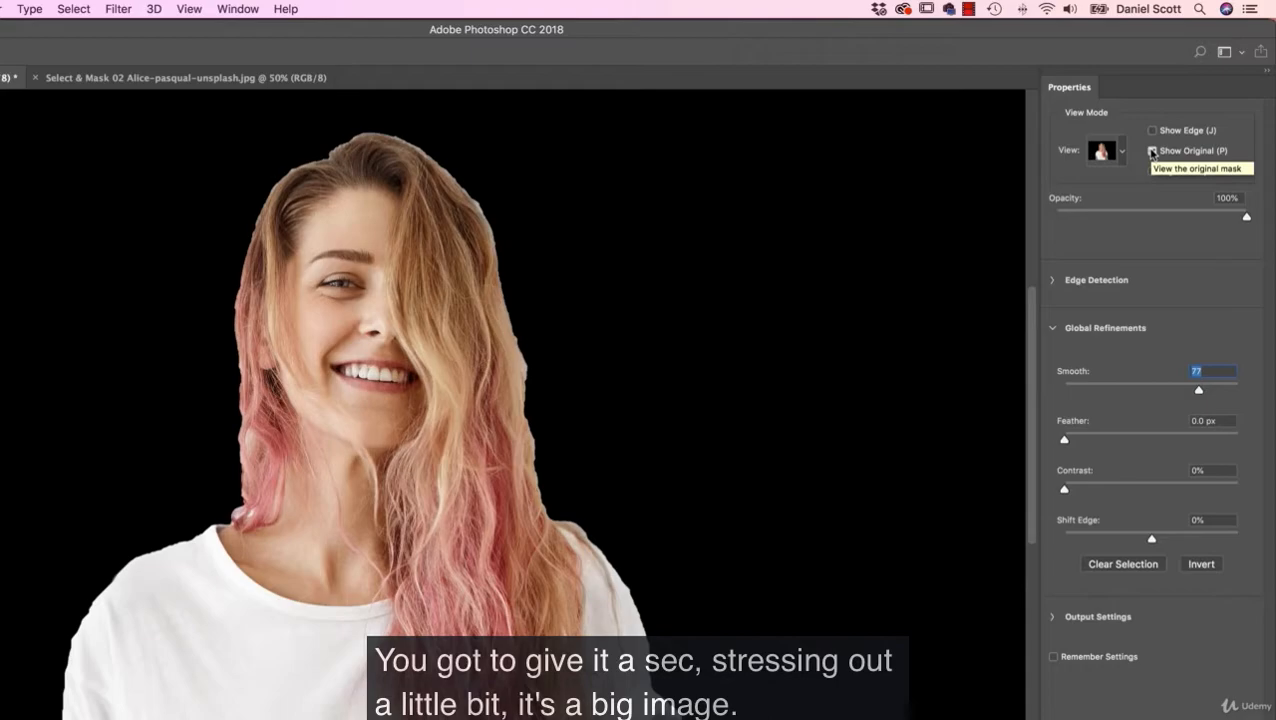
pyautogui.click(1152, 153)
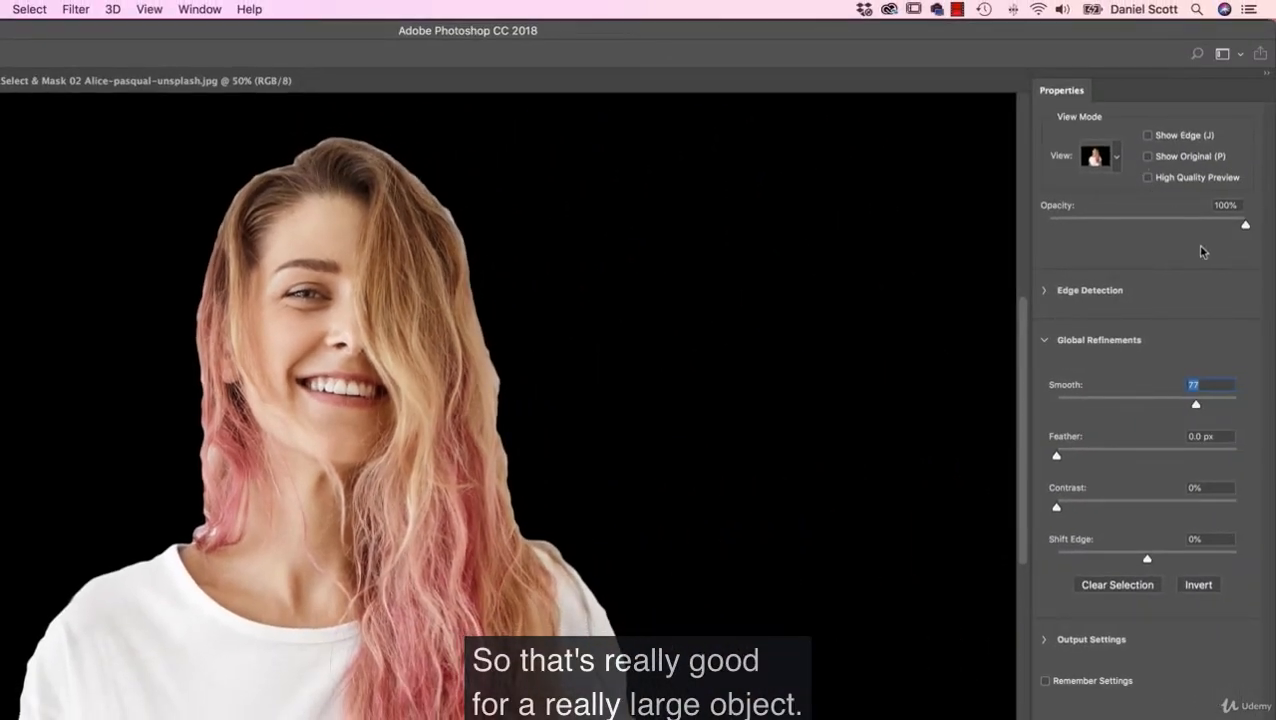
pyautogui.moveTo(1198, 408); pyautogui.dragTo(1036, 400)
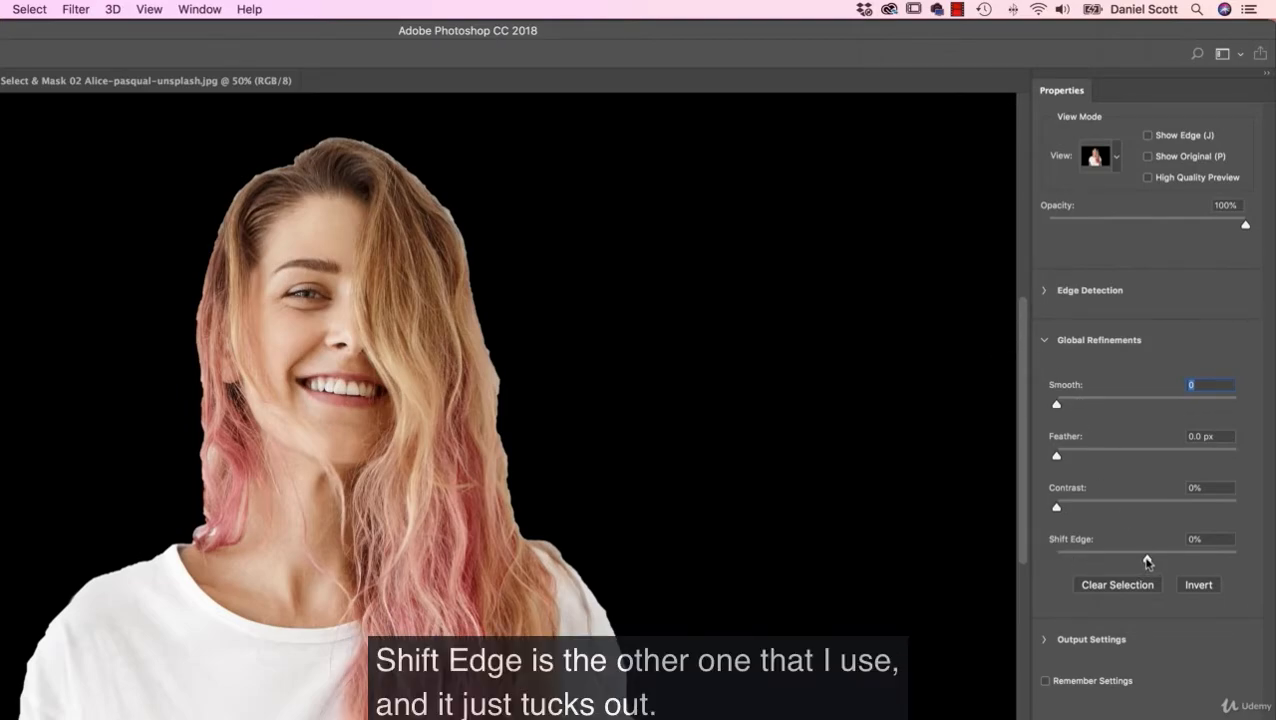
# Step: Try Shift Edge at +100% and -100% to expand and contract the mask, and reset it to 0%
pyautogui.click(1233, 561)
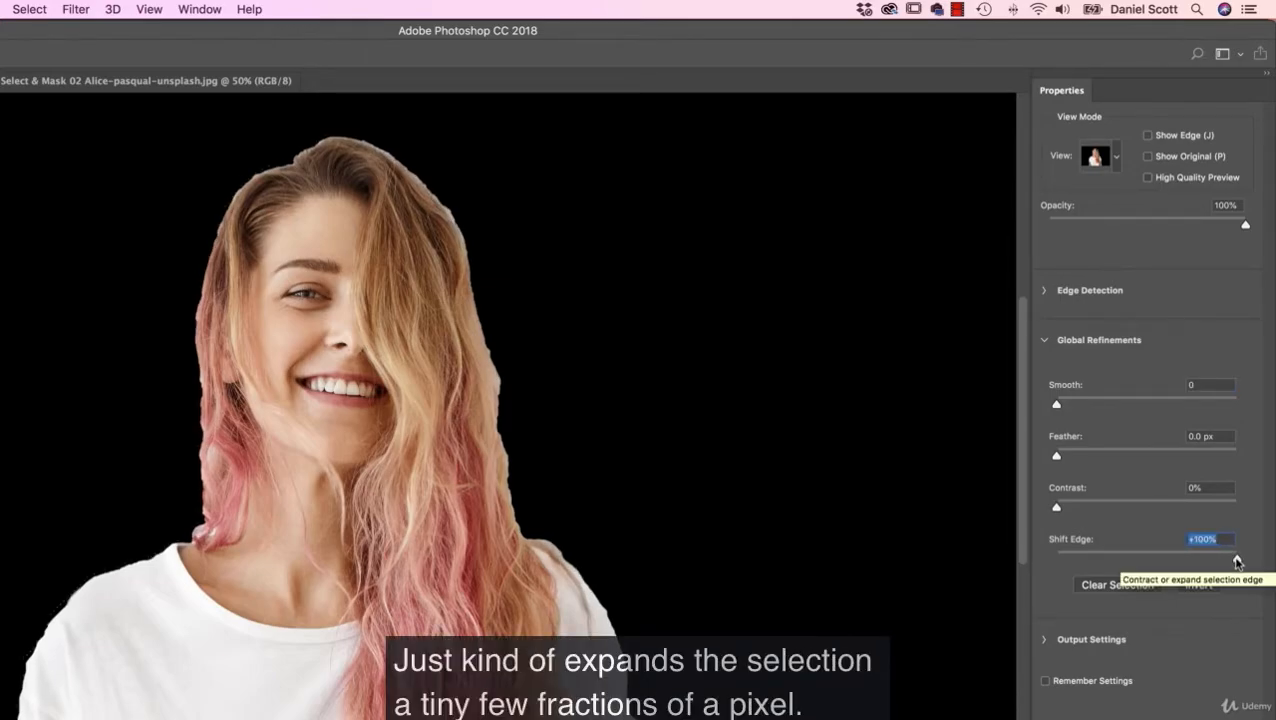
pyautogui.moveTo(1237, 561); pyautogui.dragTo(1056, 560)
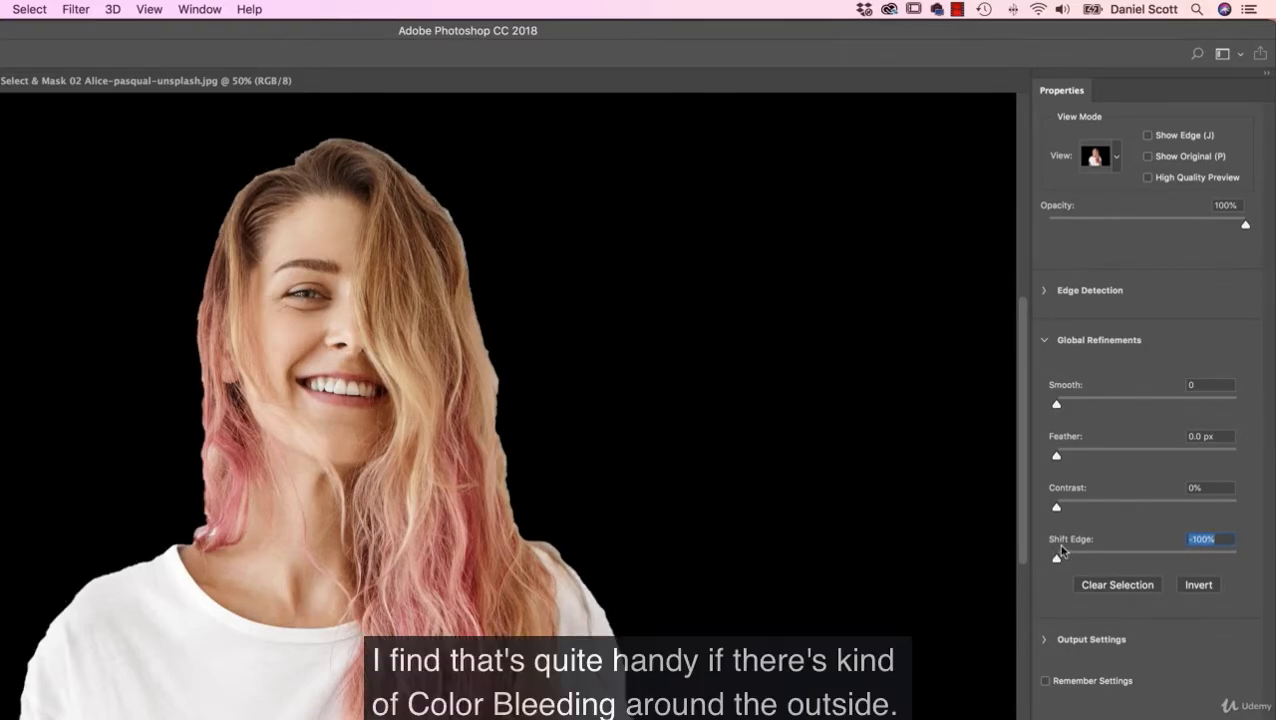
pyautogui.write('0')
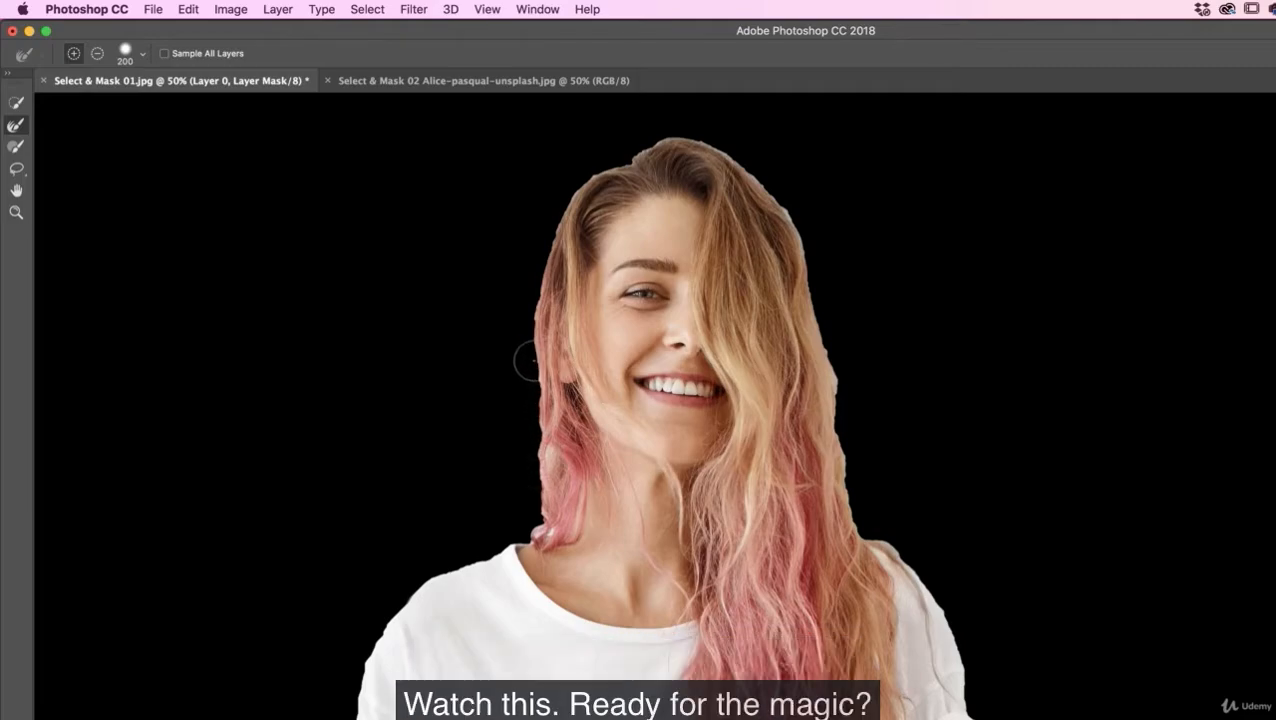
# Step: Refine the wispy pink hair above the shoulder on the image's left side with the Refine Edge Brush at size 150
pyautogui.moveTo(531, 356)
pyautogui.mouseDown()
pyautogui.moveTo(536, 490)
pyautogui.moveTo(522, 523)
pyautogui.mouseUp()
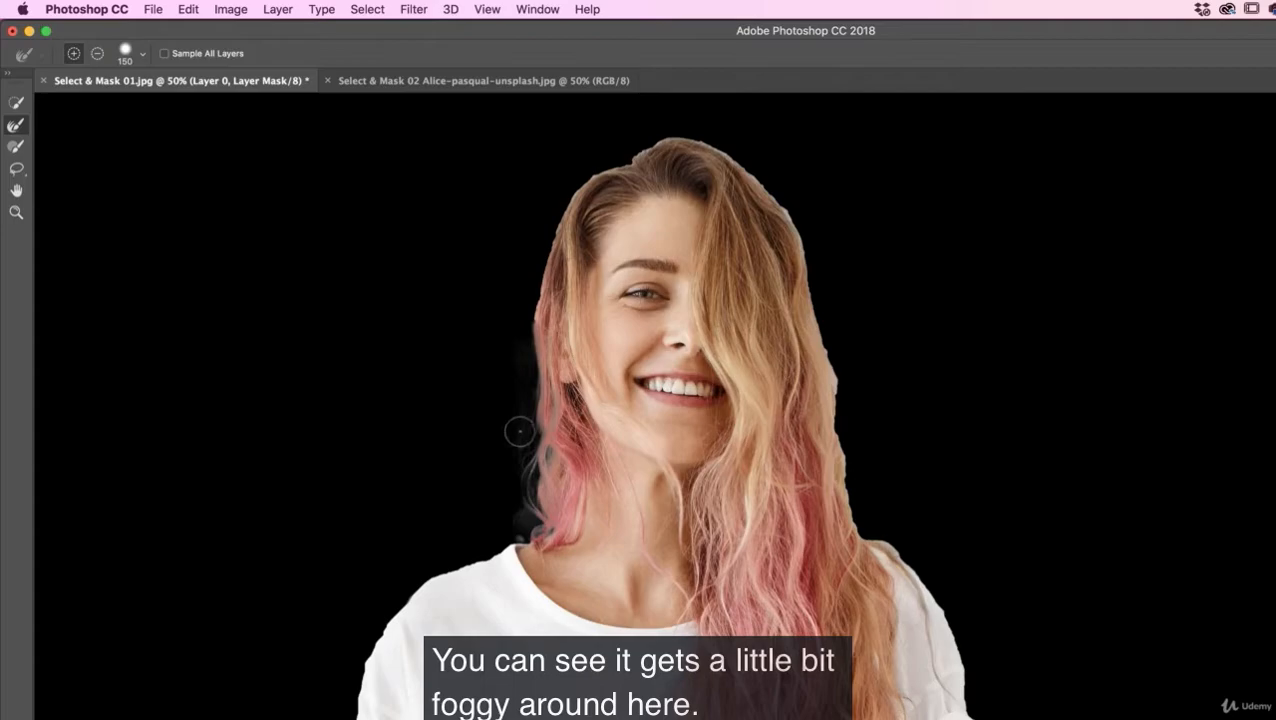
pyautogui.press('super+z')
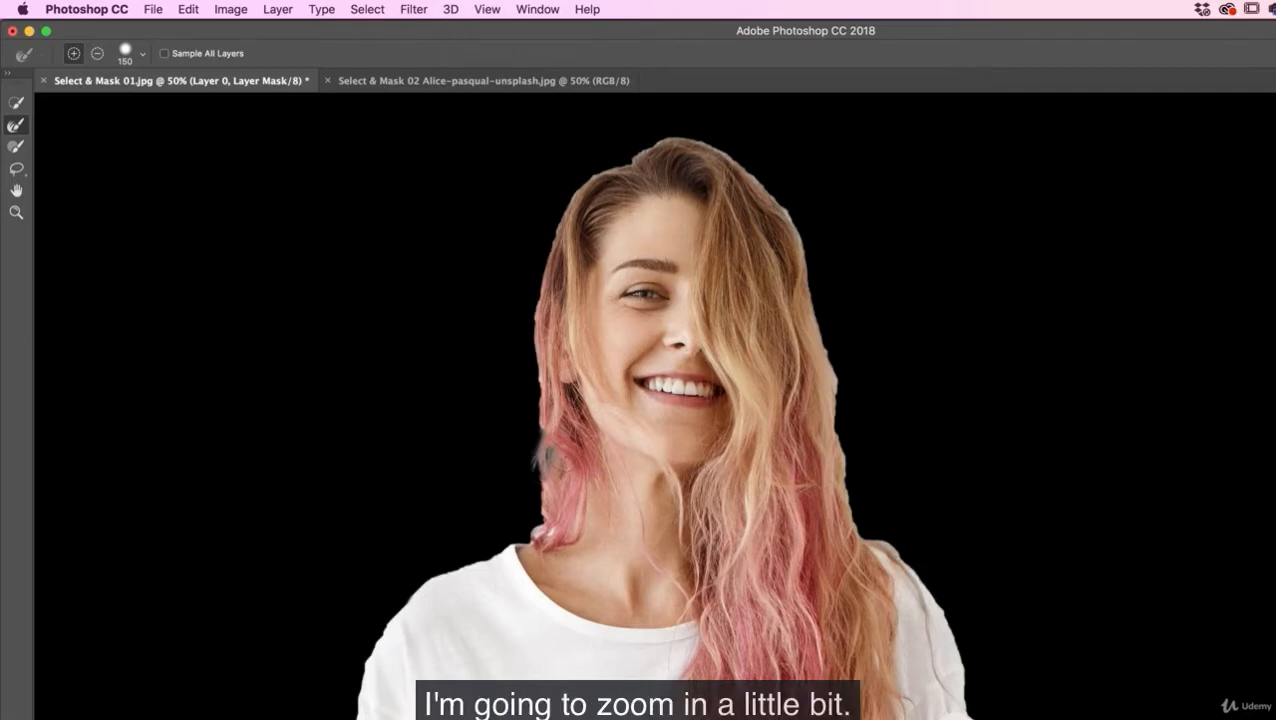
pyautogui.press('super+equal')
pyautogui.press('super+equal')
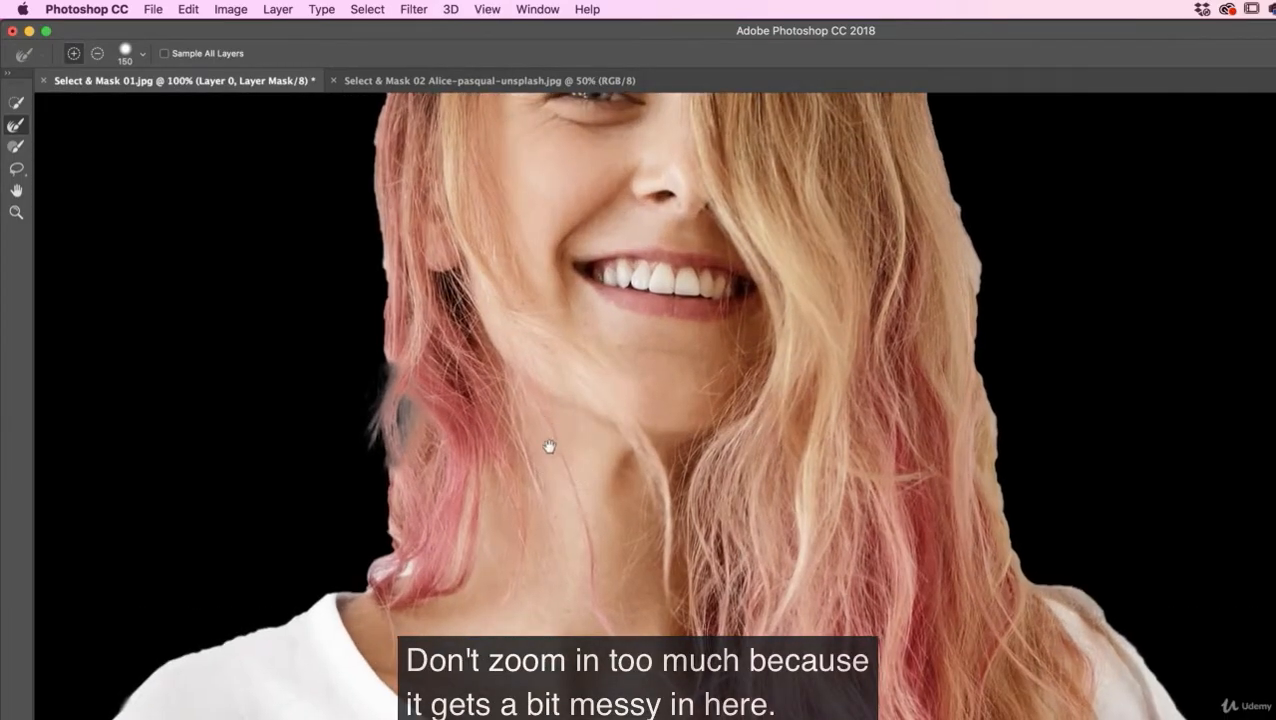
pyautogui.moveTo(550, 447); pyautogui.dragTo(871, 438)
pyautogui.moveTo(697, 481)
pyautogui.mouseDown()
pyautogui.moveTo(684, 507)
pyautogui.moveTo(710, 548)
pyautogui.moveTo(694, 556)
pyautogui.mouseUp()
pyautogui.moveTo(704, 338); pyautogui.dragTo(708, 283)
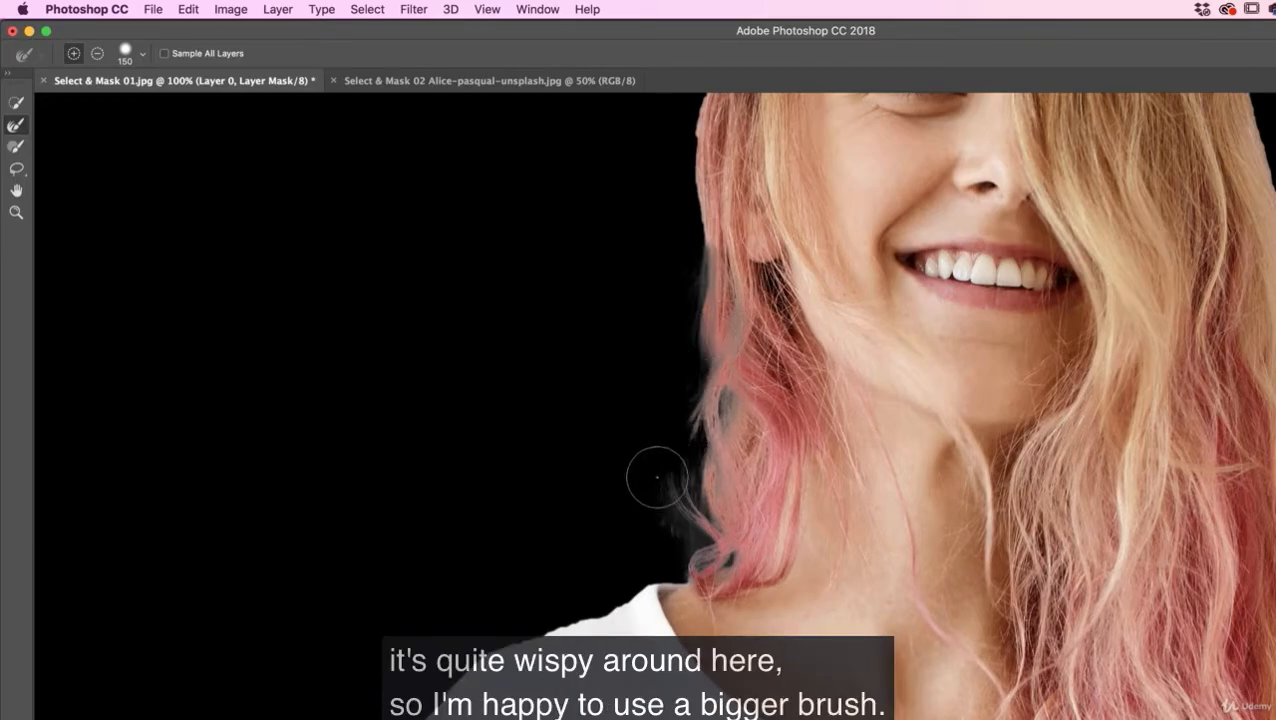
pyautogui.moveTo(734, 288); pyautogui.dragTo(708, 520)
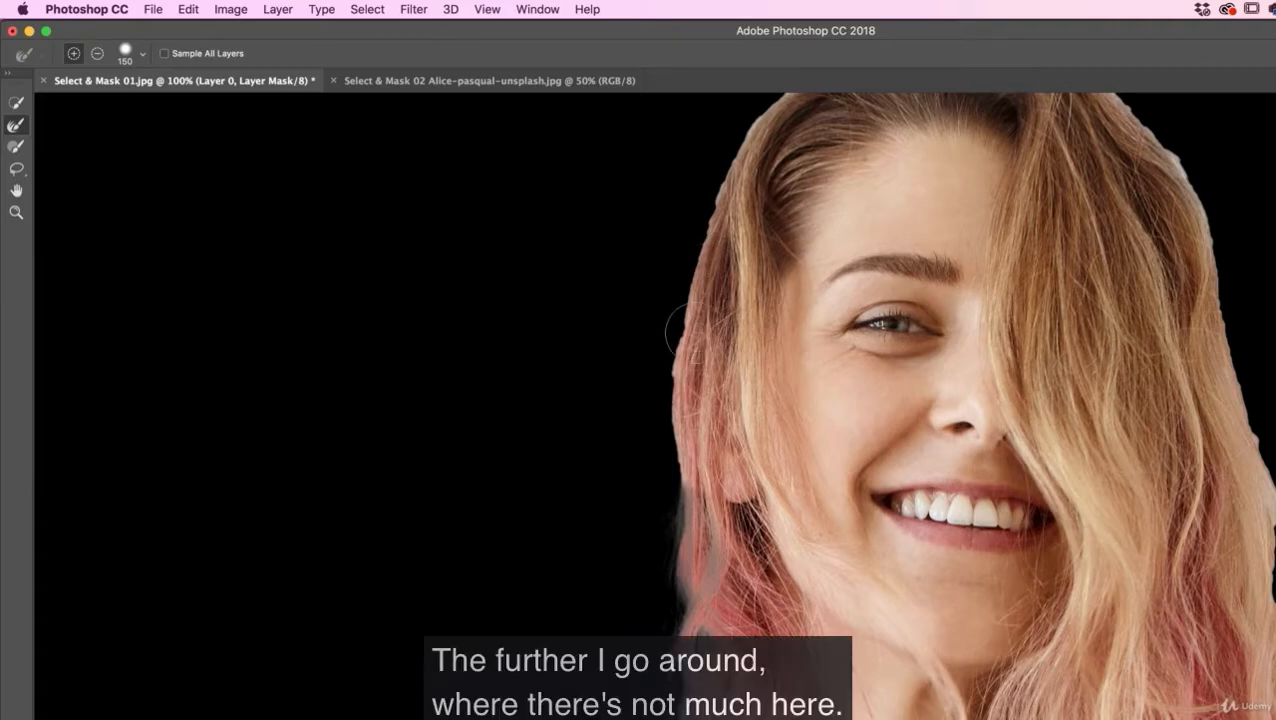
# Step: Reduce the Refine Edge Brush to size 80 and refine the hair edge up the image's left side and over the top of the head
pyautogui.press('[')
pyautogui.press('[')
pyautogui.moveTo(668, 360)
pyautogui.mouseDown()
pyautogui.moveTo(670, 340)
pyautogui.moveTo(677, 468)
pyautogui.mouseUp()
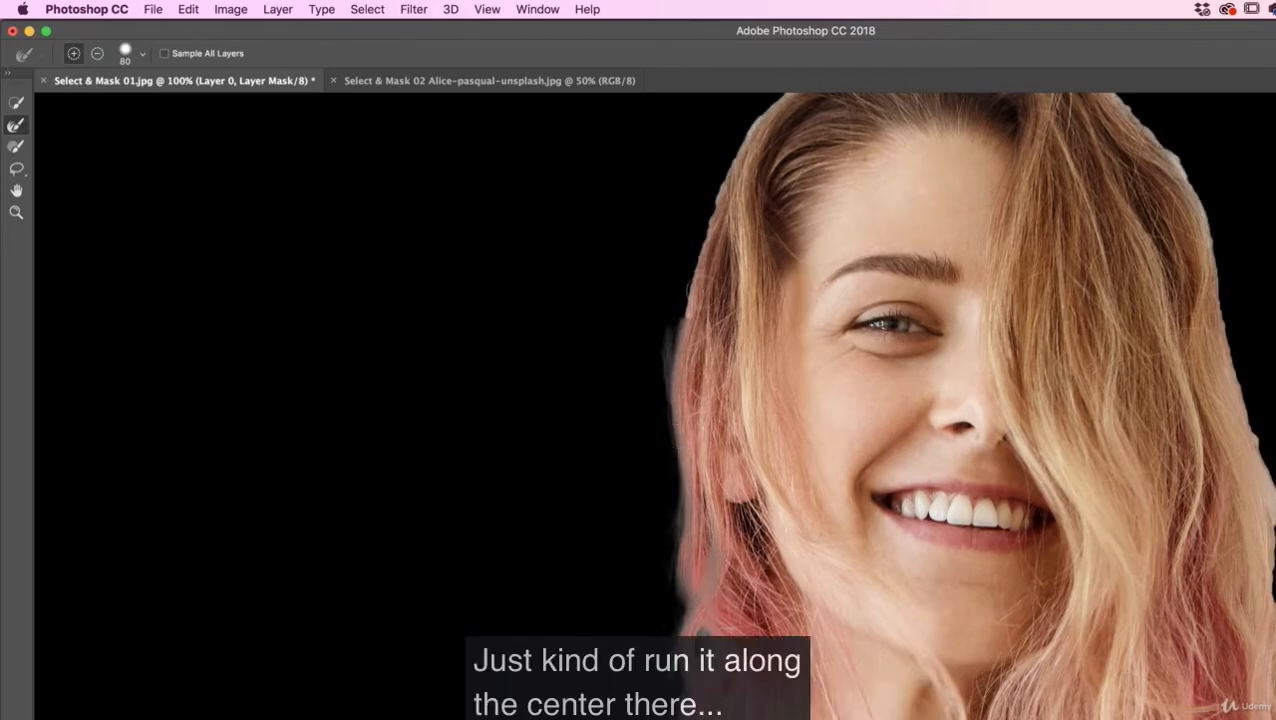
pyautogui.scroll(5, 712, 427)
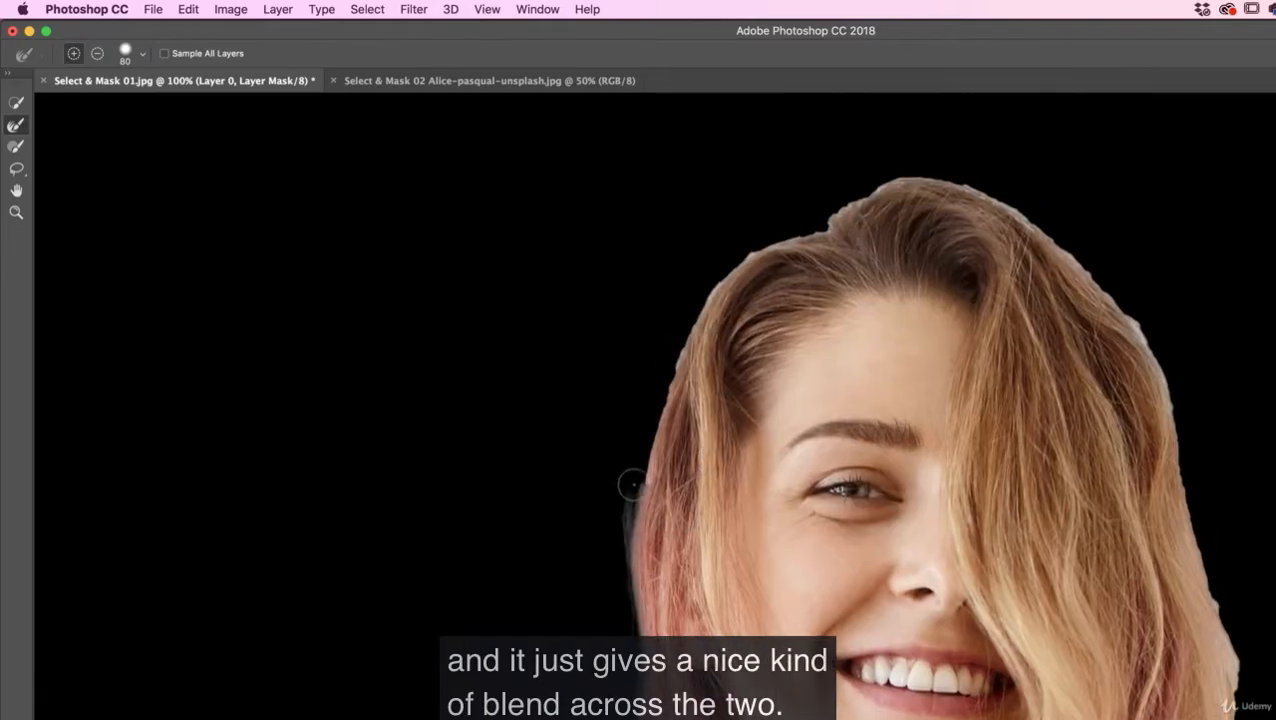
pyautogui.moveTo(631, 494)
pyautogui.mouseDown()
pyautogui.moveTo(670, 357)
pyautogui.moveTo(647, 412)
pyautogui.moveTo(706, 418)
pyautogui.moveTo(641, 437)
pyautogui.moveTo(710, 331)
pyautogui.moveTo(793, 300)
pyautogui.moveTo(843, 306)
pyautogui.moveTo(818, 406)
pyautogui.moveTo(753, 413)
pyautogui.moveTo(799, 380)
pyautogui.moveTo(852, 369)
pyautogui.moveTo(931, 393)
pyautogui.moveTo(1020, 478)
pyautogui.mouseUp()
# Step: Refine the hair edge on the image's right side, from the crown down past the chin
pyautogui.moveTo(1080, 506); pyautogui.dragTo(790, 370)
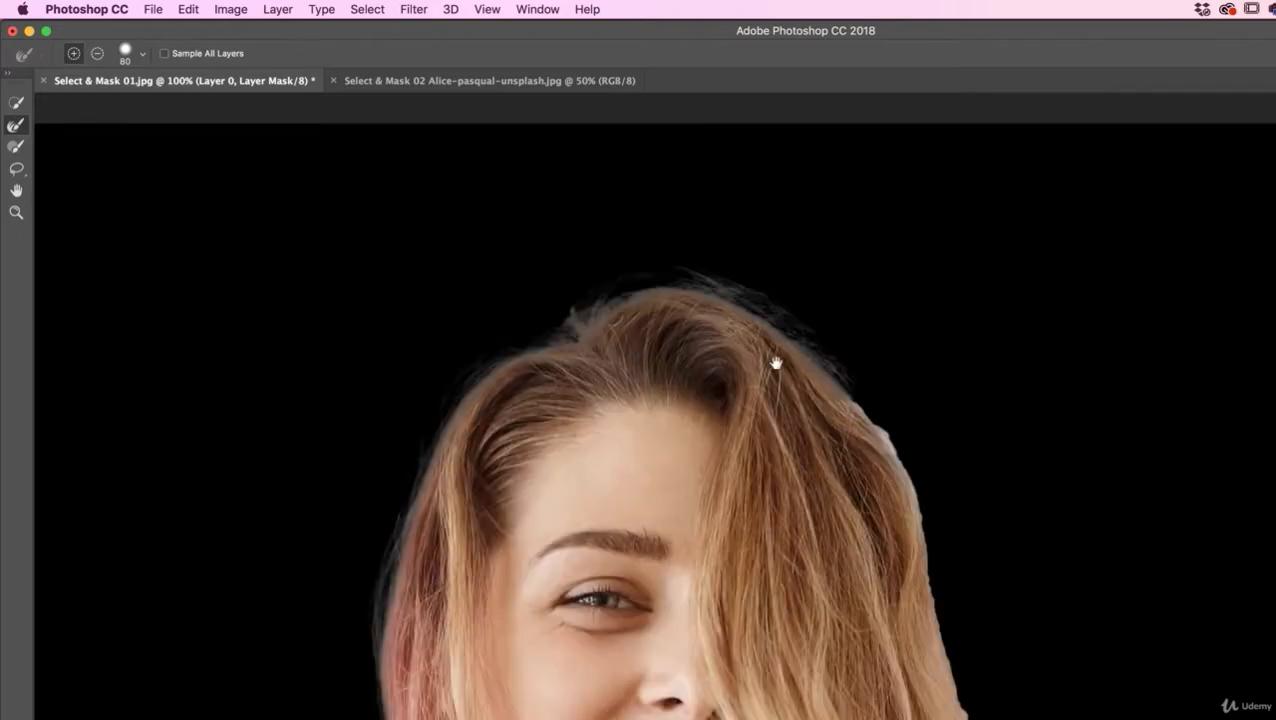
pyautogui.moveTo(719, 334)
pyautogui.mouseDown()
pyautogui.moveTo(792, 447)
pyautogui.moveTo(806, 548)
pyautogui.moveTo(809, 487)
pyautogui.moveTo(732, 350)
pyautogui.mouseUp()
pyautogui.moveTo(735, 440)
pyautogui.mouseDown()
pyautogui.moveTo(780, 553)
pyautogui.moveTo(786, 614)
pyautogui.mouseUp()
pyautogui.moveTo(809, 538); pyautogui.dragTo(780, 366)
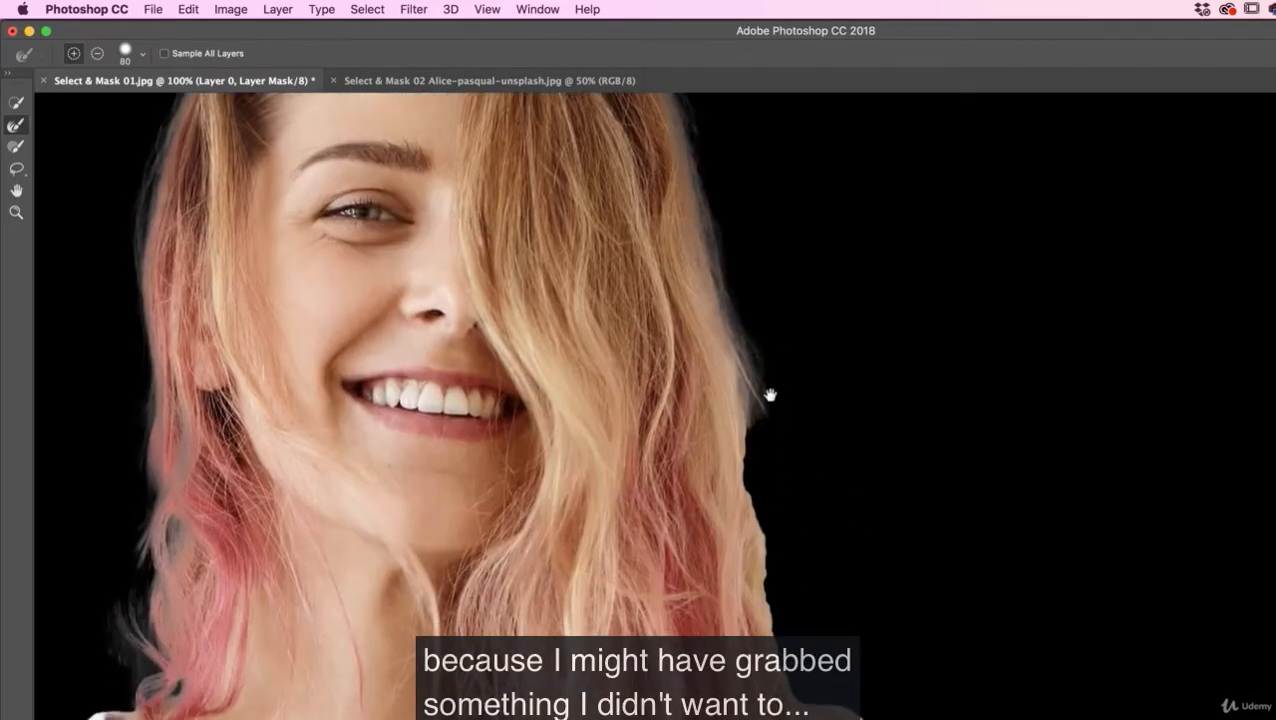
pyautogui.moveTo(752, 428); pyautogui.dragTo(775, 590)
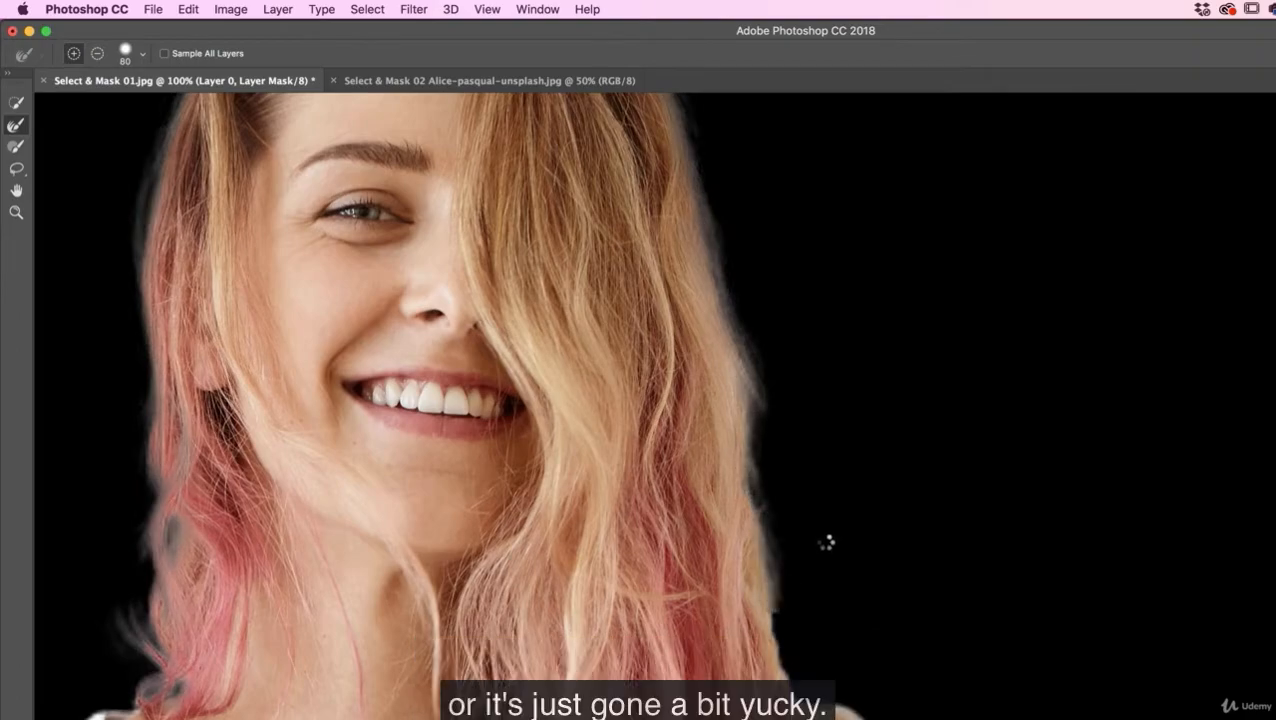
# Step: Try an enlarged Refine Edge Brush across the inner hair and shoulder on the image's right side, and undo it
pyautogui.press(']')
pyautogui.press(']')
pyautogui.press(']')
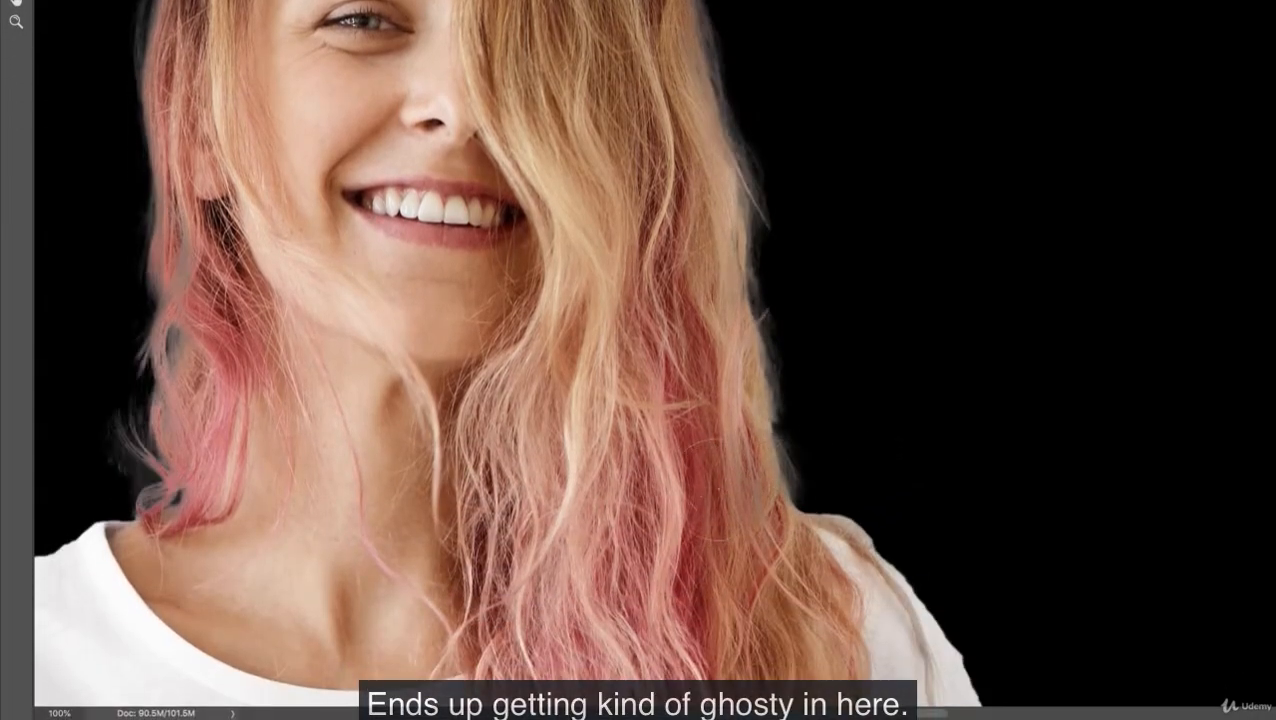
pyautogui.moveTo(724, 488)
pyautogui.mouseDown()
pyautogui.moveTo(823, 508)
pyautogui.moveTo(884, 502)
pyautogui.mouseUp()
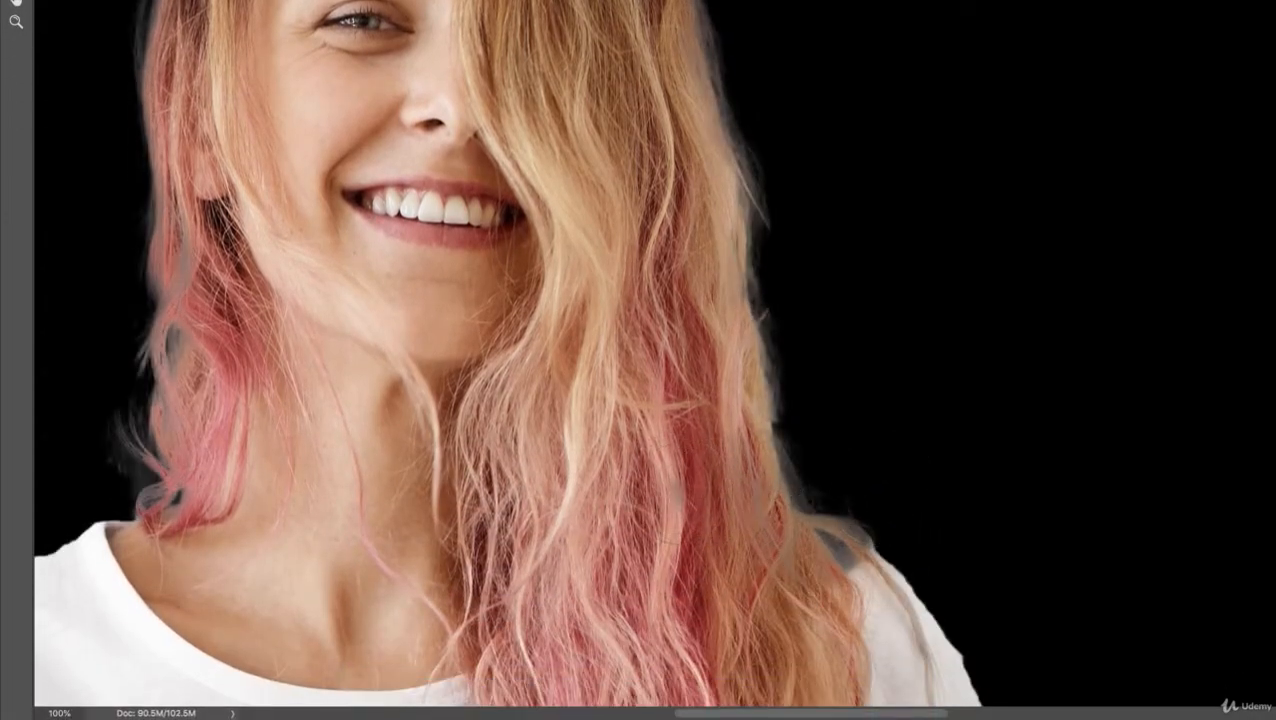
pyautogui.press('alt+super+z')
pyautogui.press('alt+super+z')
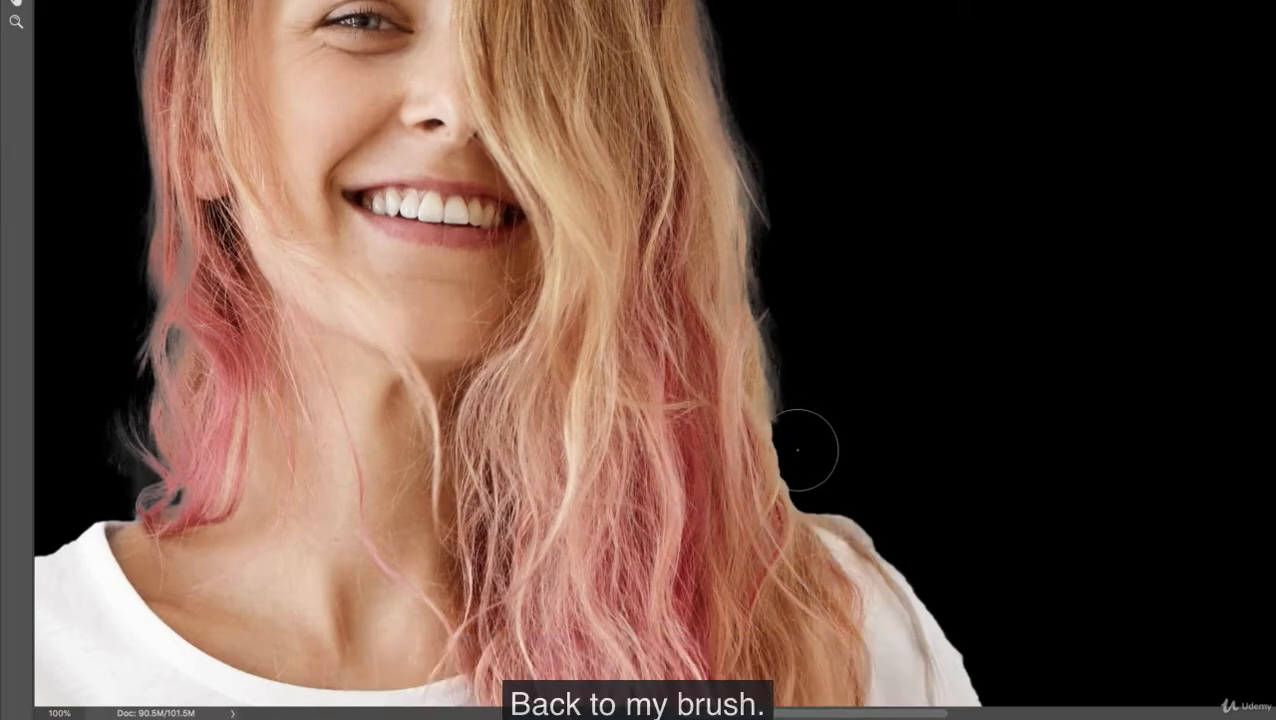
# Step: Refine the last stretch of hair edge down to where it meets the shoulder on the image's right side
pyautogui.moveTo(784, 436); pyautogui.dragTo(694, 336)
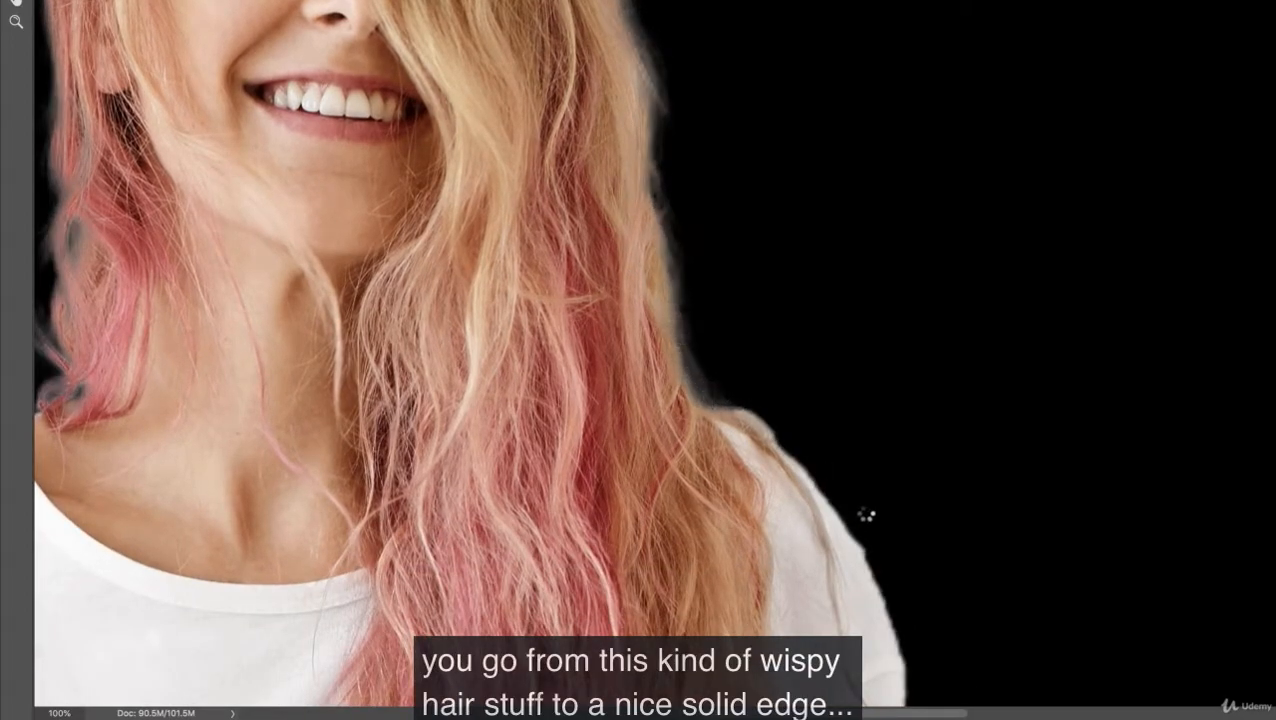
# Step: Try the Refine Edge Brush along the T-shirt's shoulder and sleeve edge on the image's right side, undoing each attempt
pyautogui.moveTo(727, 405)
pyautogui.mouseDown()
pyautogui.moveTo(857, 527)
pyautogui.moveTo(872, 562)
pyautogui.mouseUp()
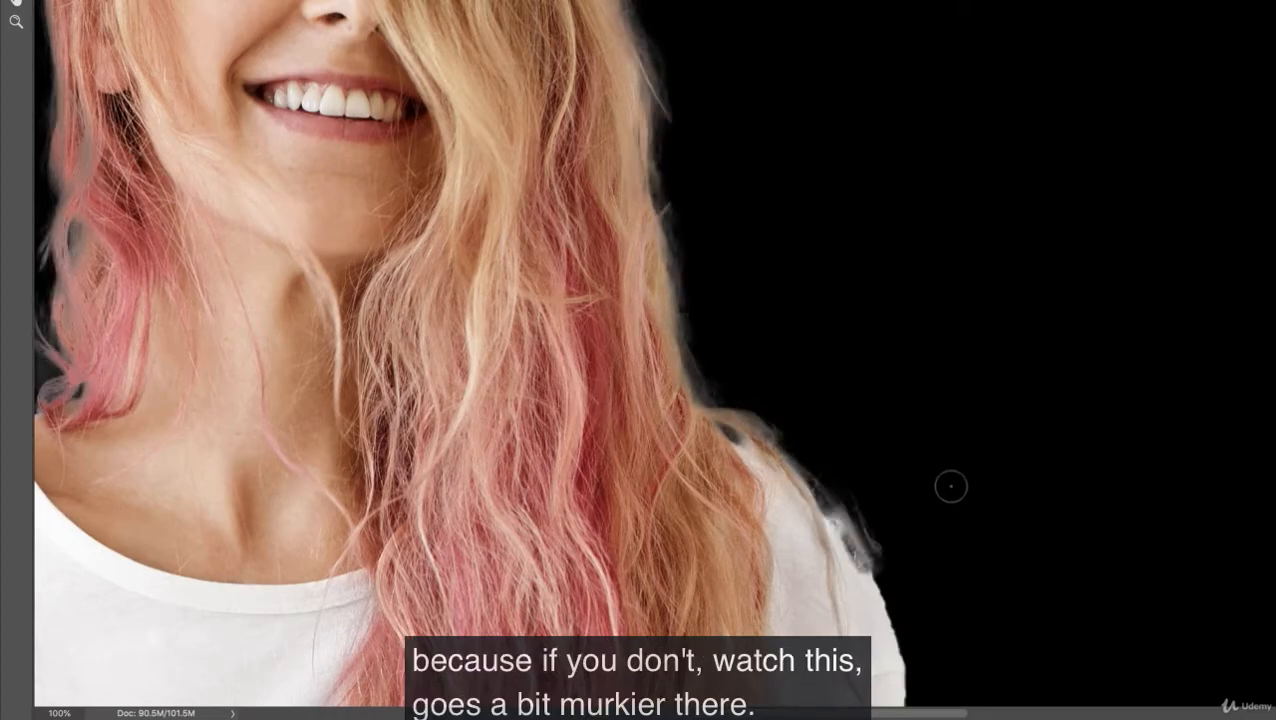
pyautogui.hotkey('ctrl', 'z')
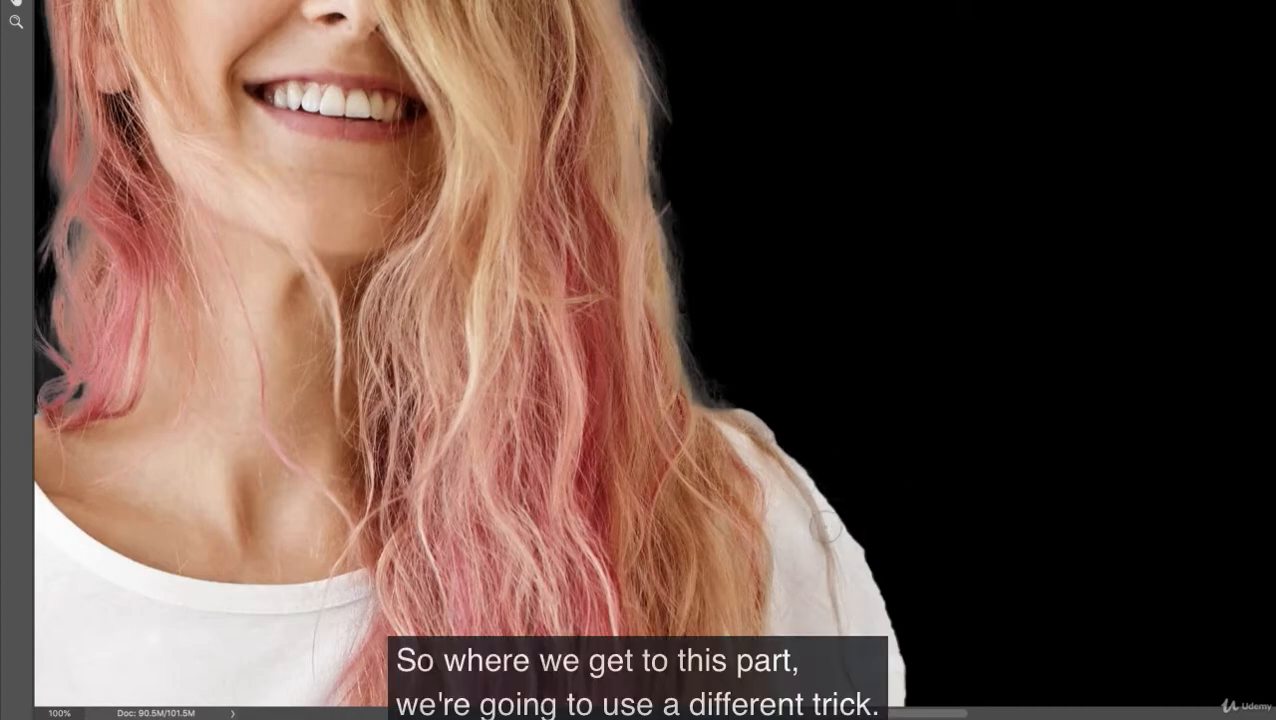
pyautogui.moveTo(556, 236); pyautogui.dragTo(809, 288)
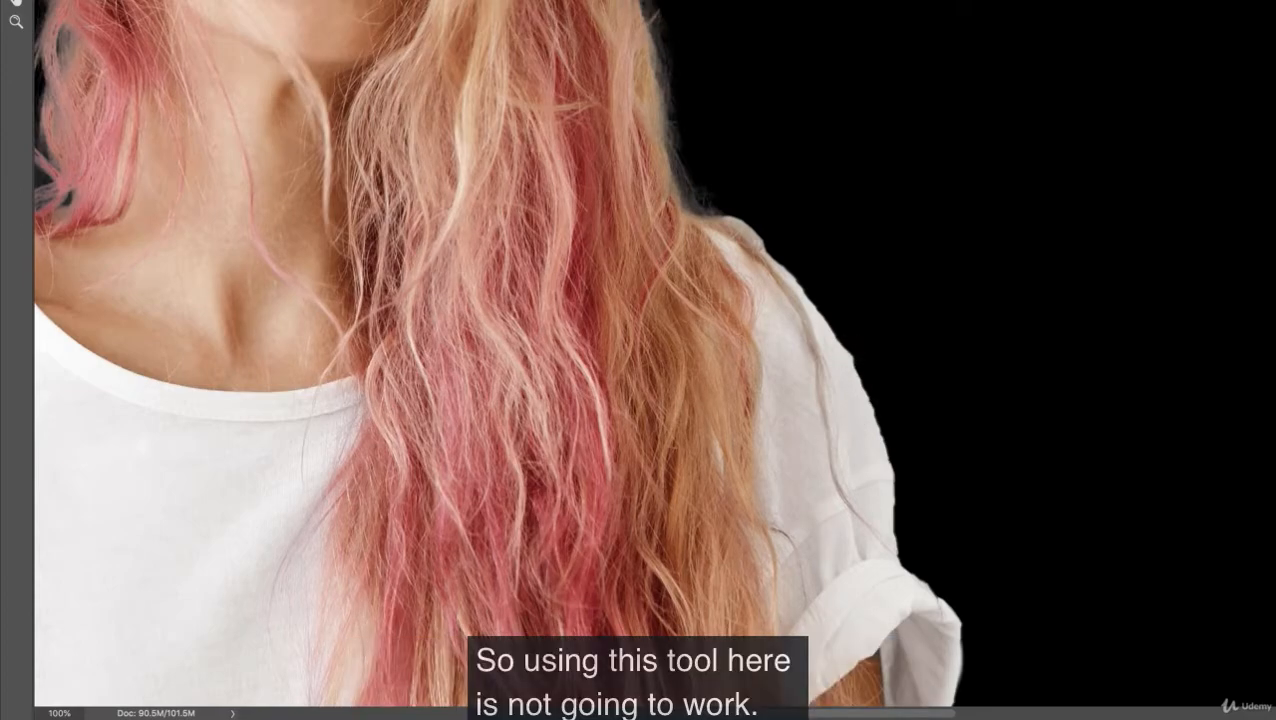
pyautogui.moveTo(858, 346)
pyautogui.mouseDown()
pyautogui.moveTo(908, 442)
pyautogui.moveTo(905, 500)
pyautogui.moveTo(893, 410)
pyautogui.moveTo(906, 477)
pyautogui.mouseUp()
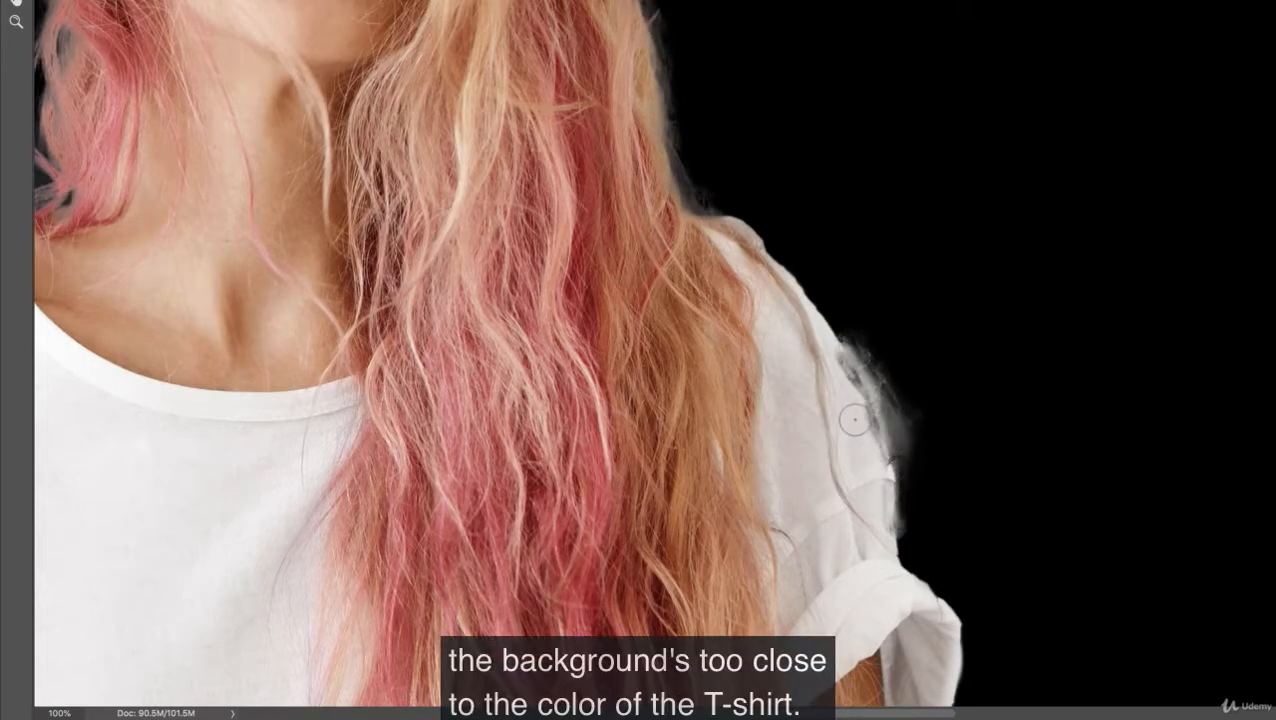
pyautogui.hotkey('ctrl', 'z')
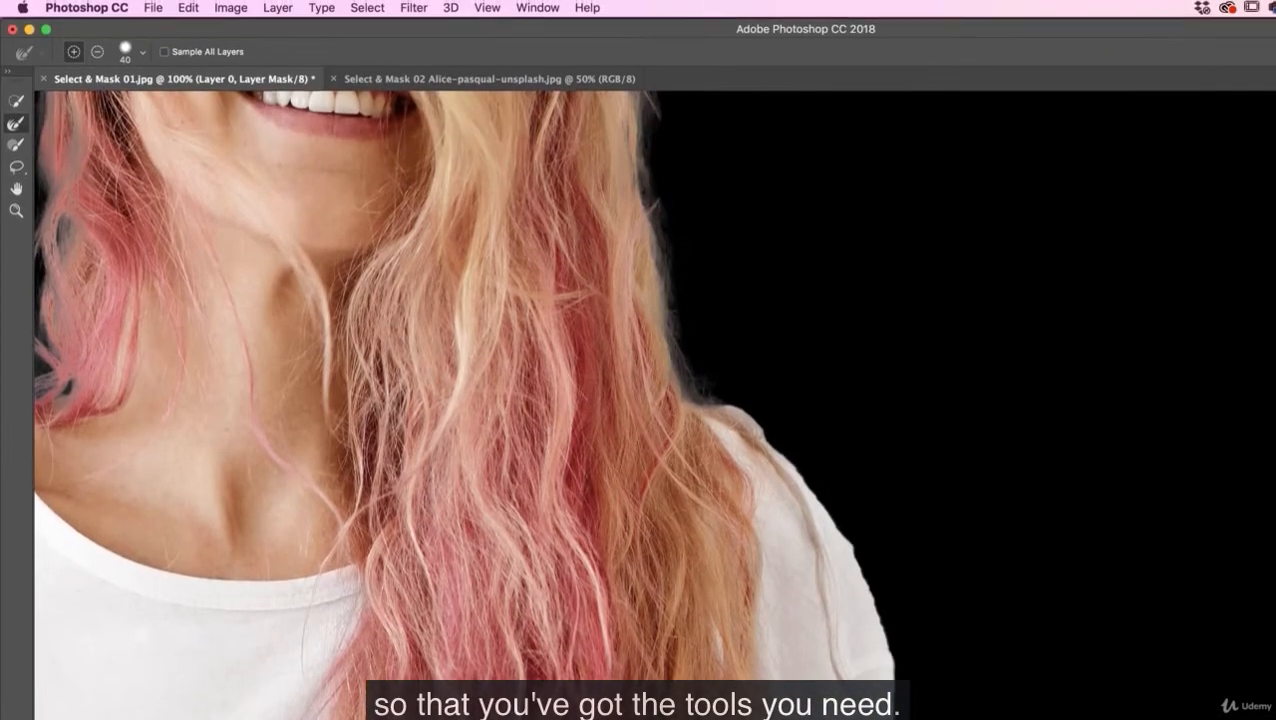
# Step: Paint along the T-shirt's sleeve edge on the image's right side with the 90 px Brush in add mode to smooth it
pyautogui.click(15, 150)
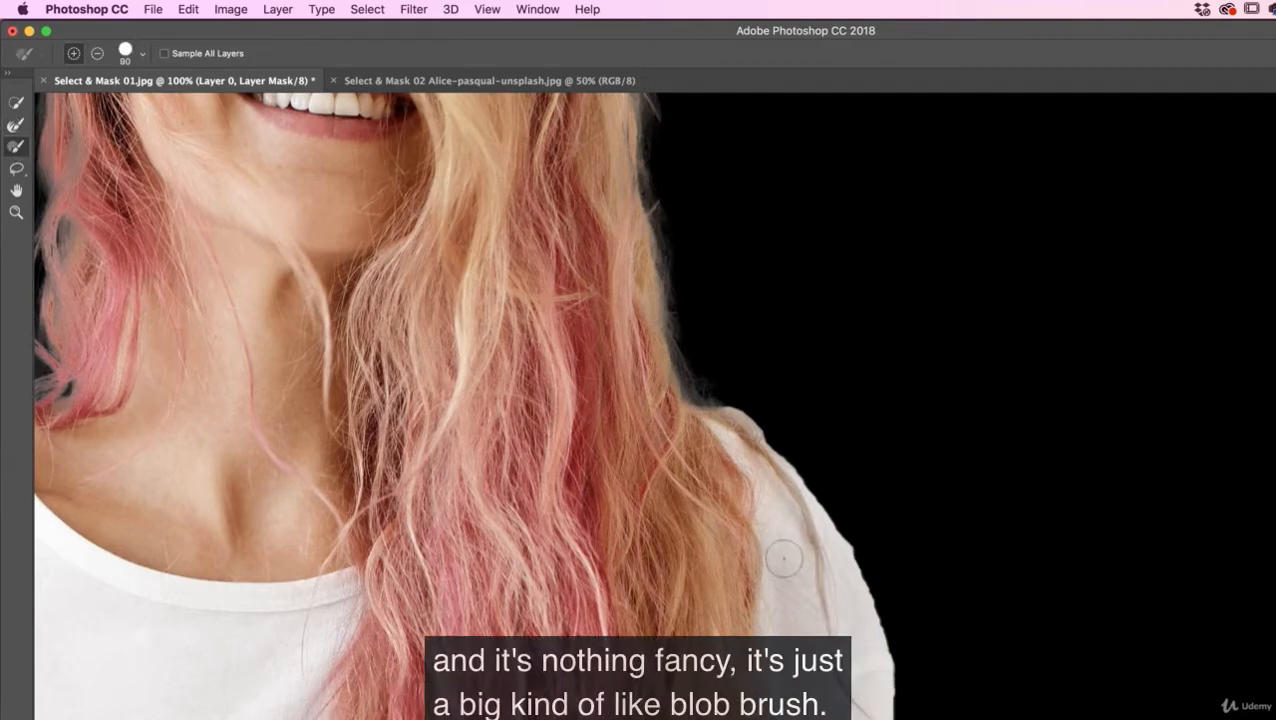
pyautogui.click(95, 55)
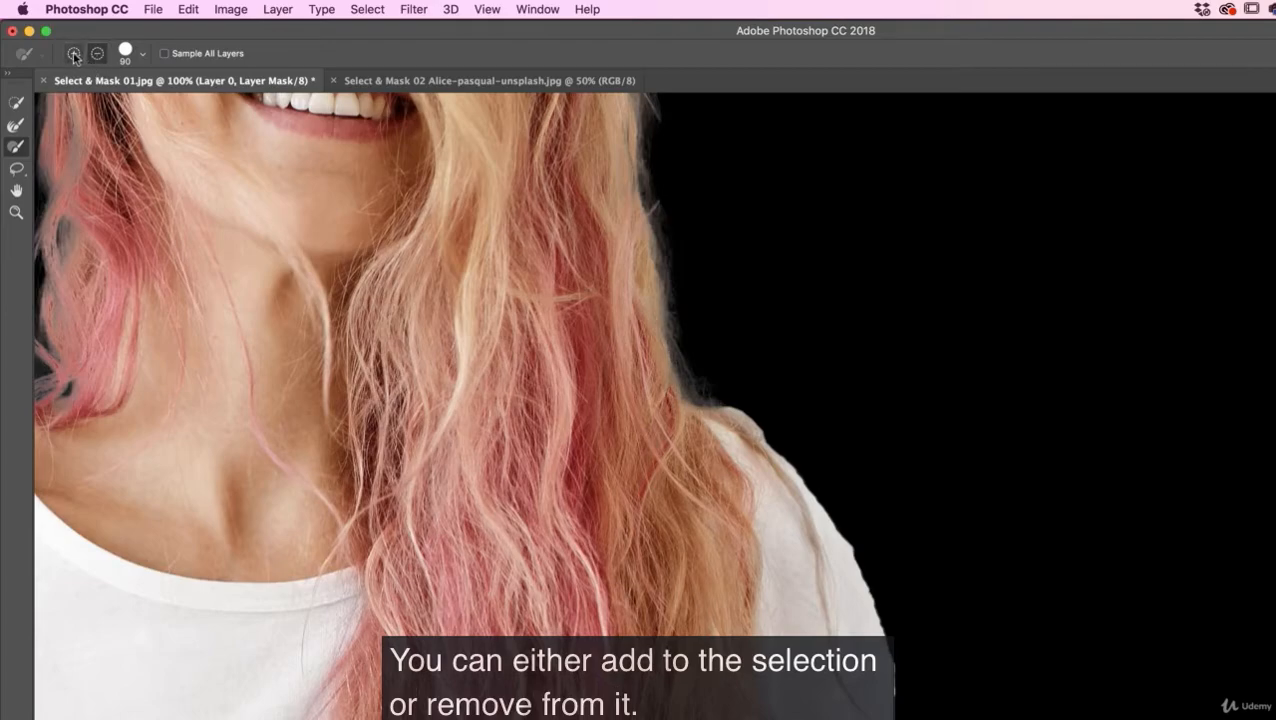
pyautogui.click(73, 54)
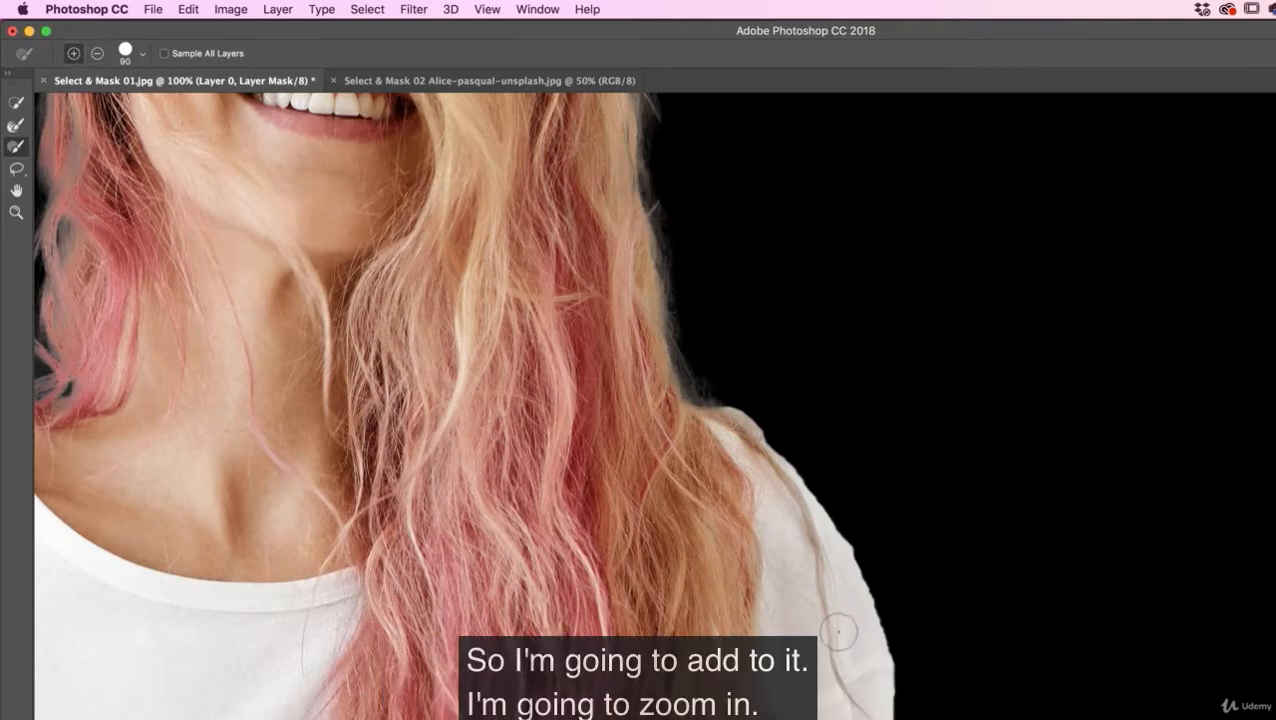
pyautogui.press('super+plus')
pyautogui.press('super+plus')
pyautogui.moveTo(911, 632); pyautogui.dragTo(601, 313)
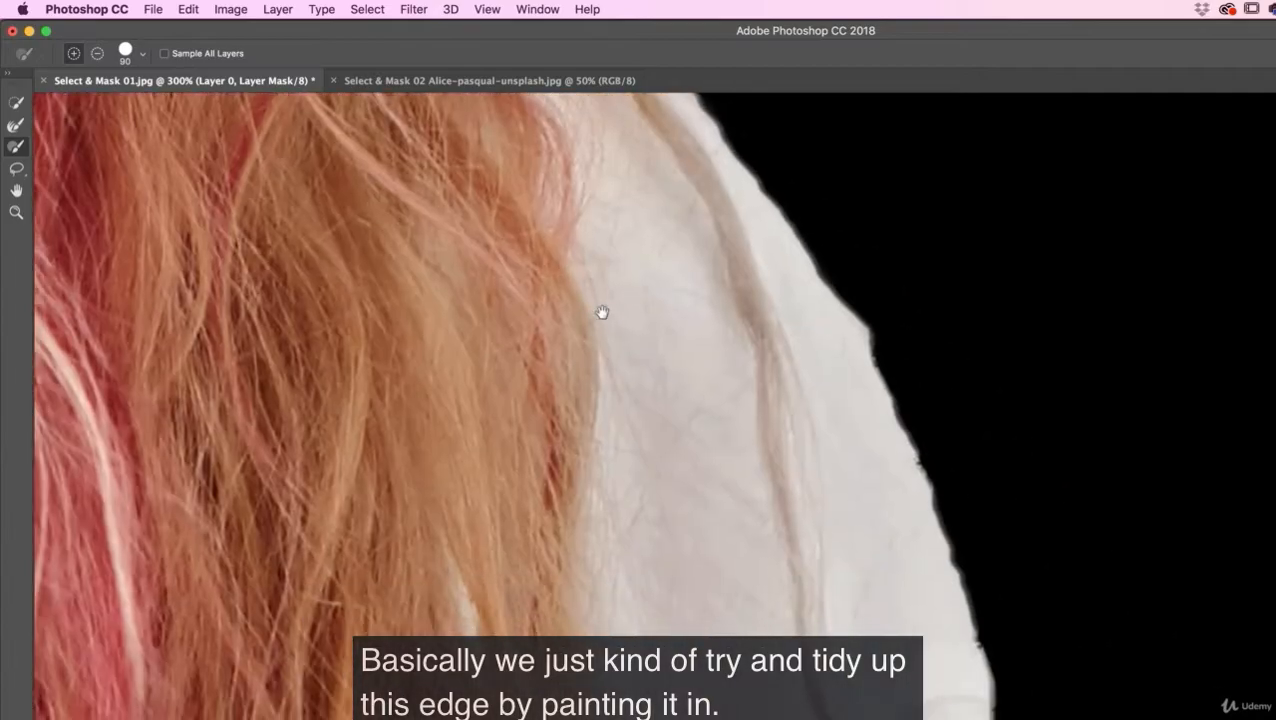
pyautogui.moveTo(812, 367)
pyautogui.mouseDown()
pyautogui.moveTo(871, 488)
pyautogui.moveTo(888, 608)
pyautogui.moveTo(920, 654)
pyautogui.mouseUp()
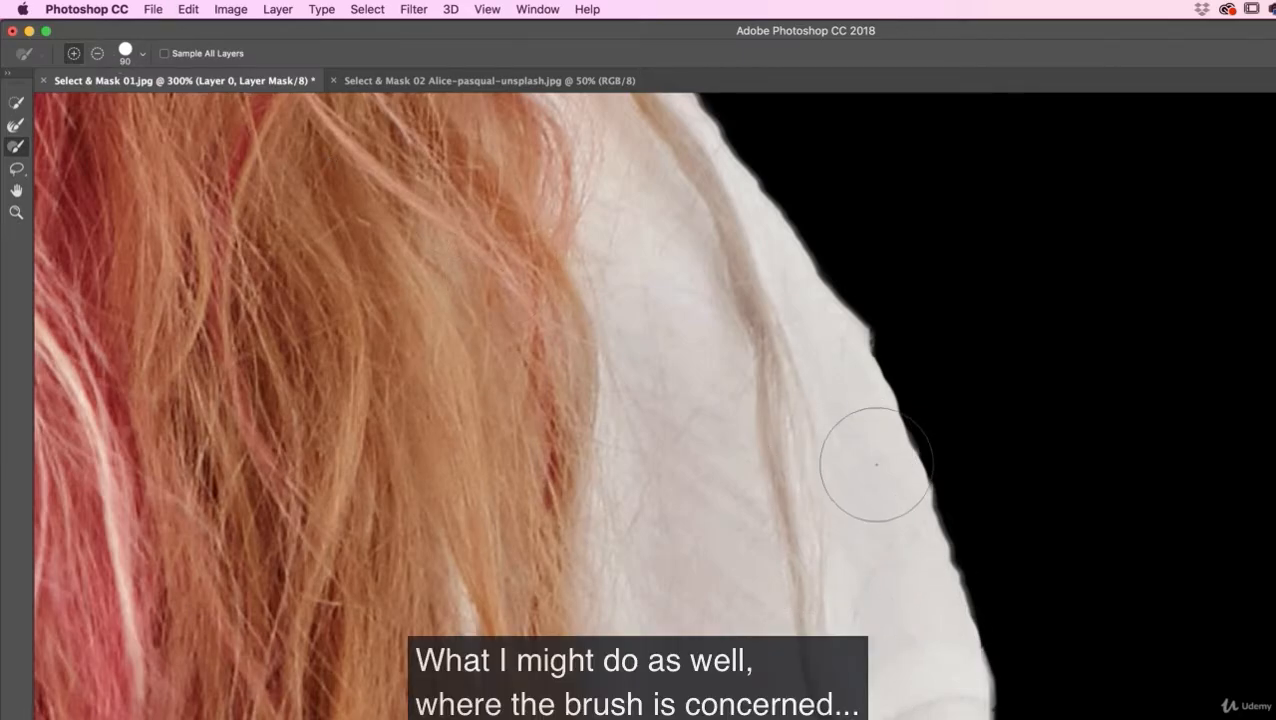
# Step: Set the brush hardness to 84%, testing the brush with dabs beside the sleeve edge and undoing them
pyautogui.click(1040, 526)
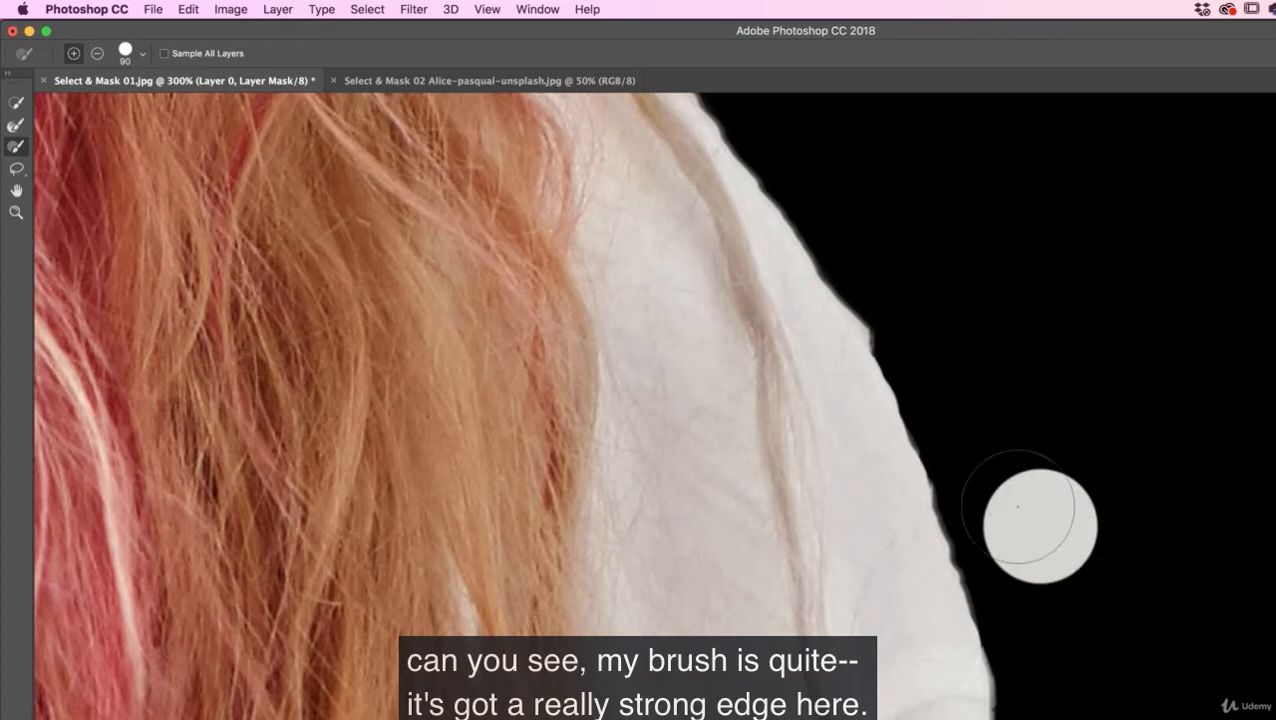
pyautogui.click(143, 55)
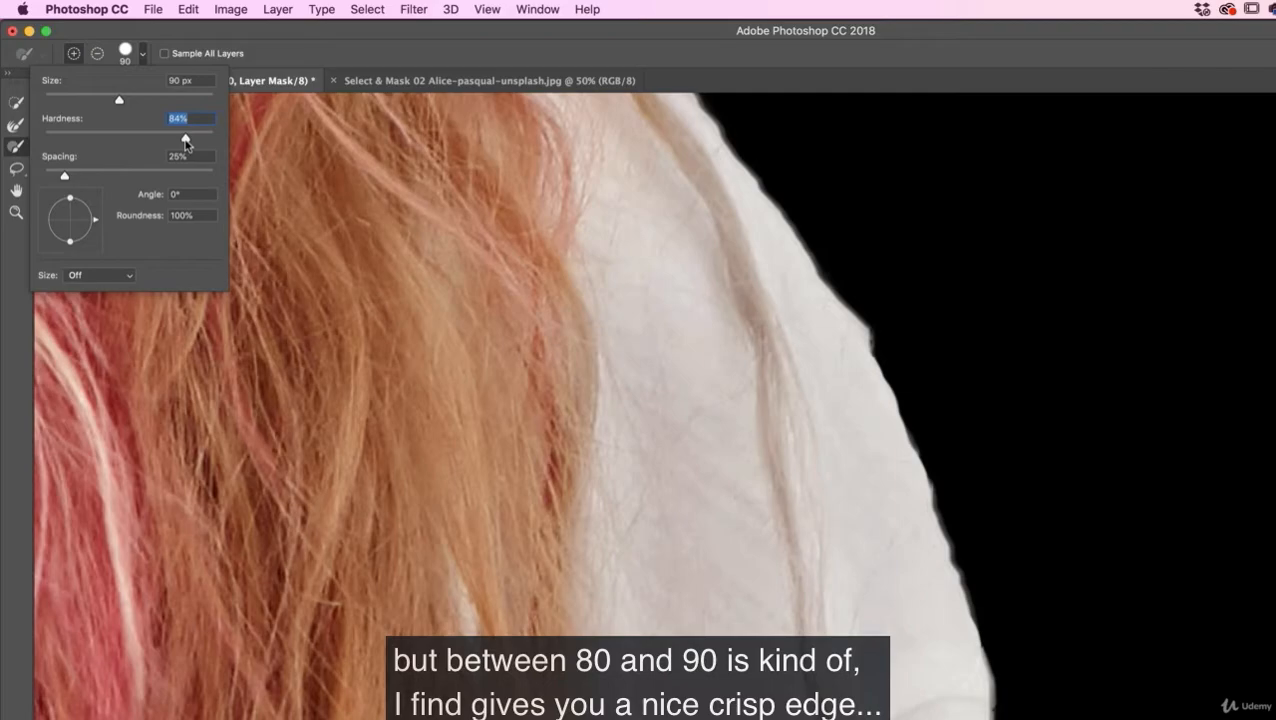
pyautogui.click(924, 496)
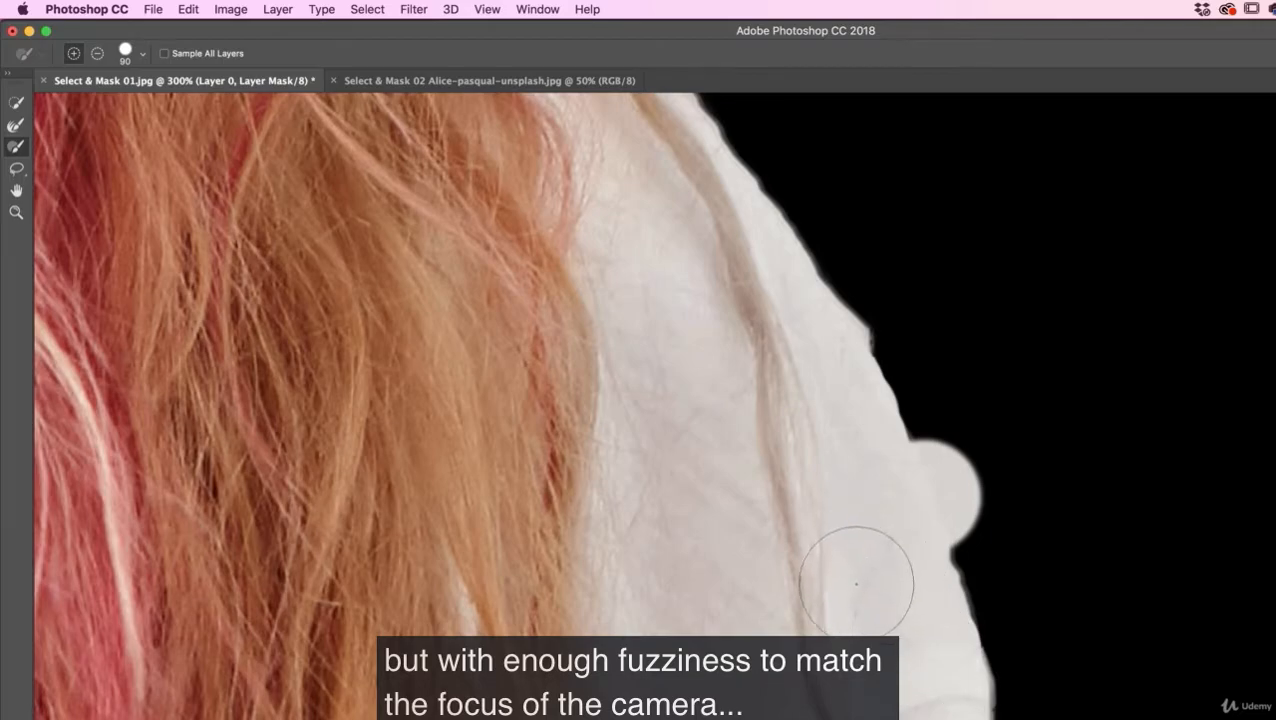
pyautogui.press('super+z')
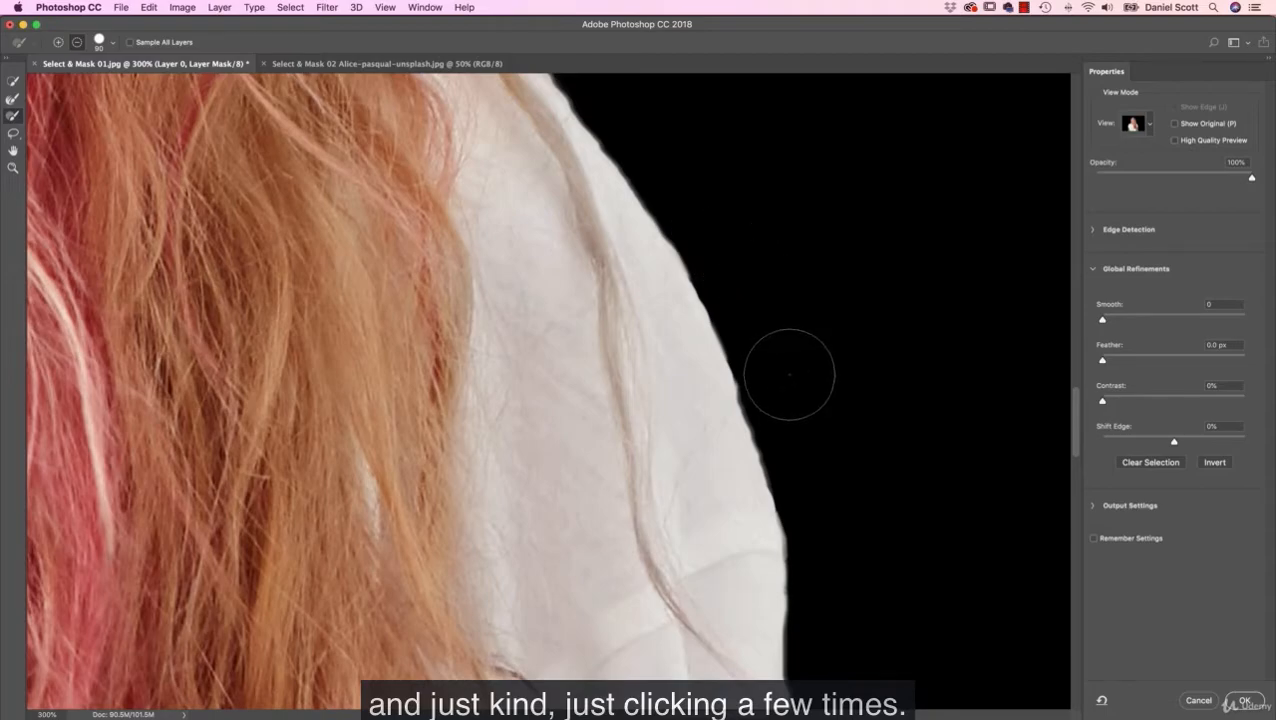
# Step: Tidy the rest of the sleeve and its folded cuff on the image's right side by adding and subtracting with the Brush
pyautogui.moveTo(781, 381); pyautogui.dragTo(757, 57)
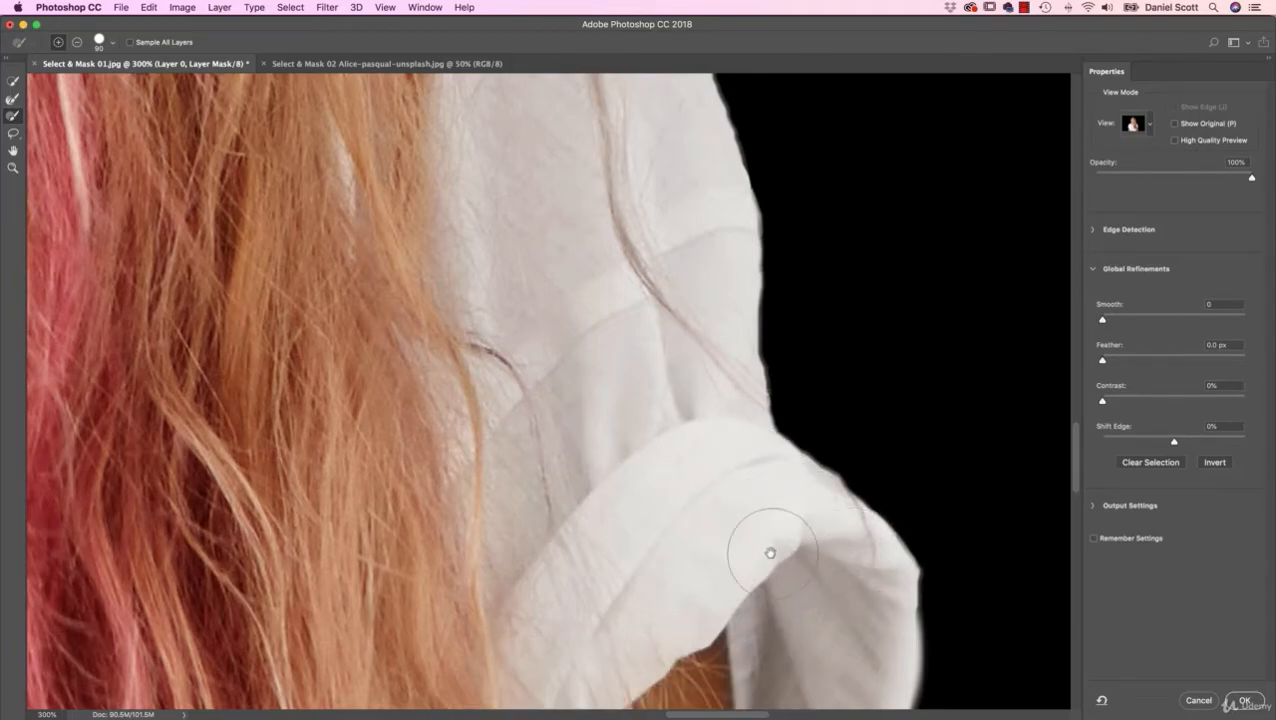
pyautogui.moveTo(778, 543); pyautogui.dragTo(612, 293)
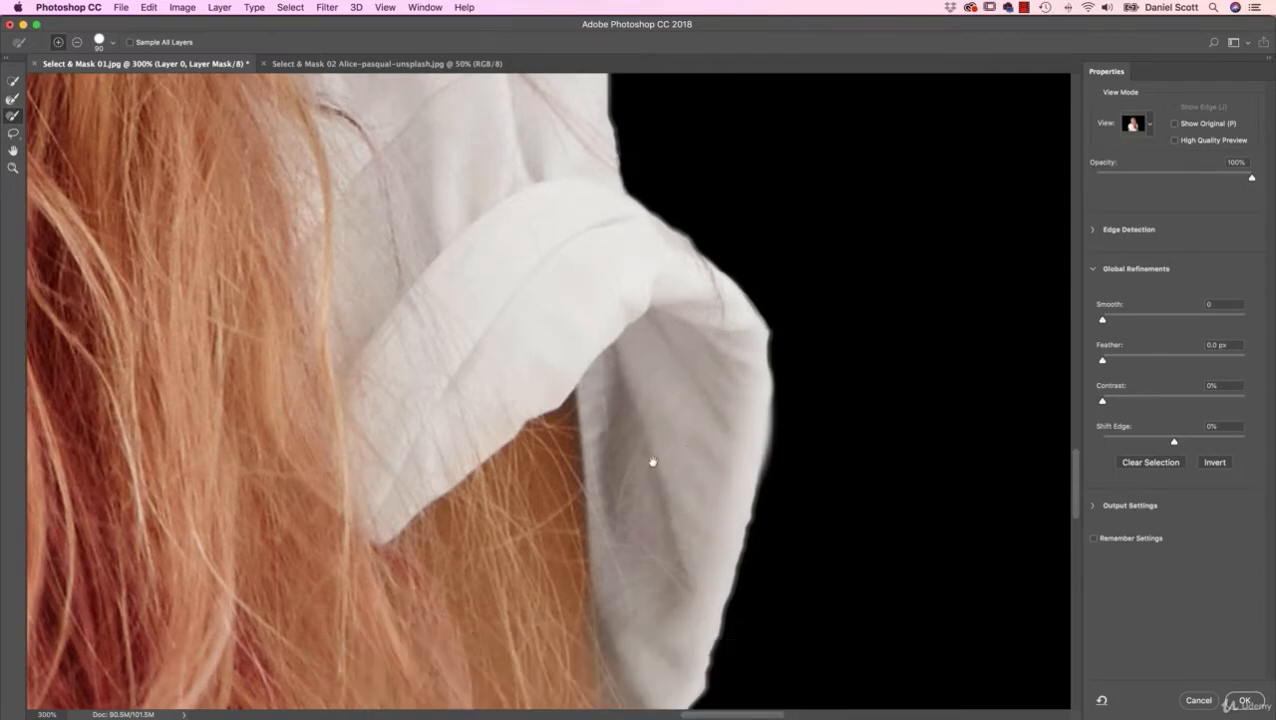
pyautogui.moveTo(636, 380); pyautogui.dragTo(641, 246)
pyautogui.moveTo(626, 485); pyautogui.dragTo(633, 449)
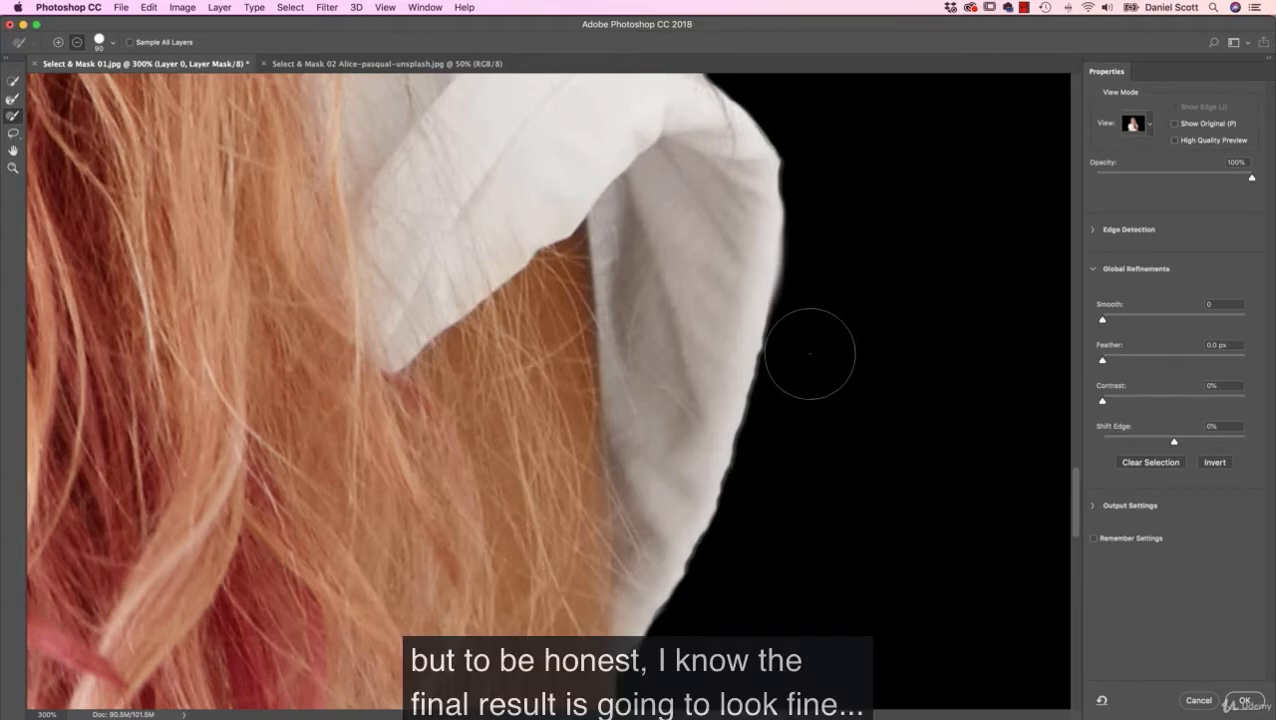
pyautogui.moveTo(707, 499)
pyautogui.mouseDown()
pyautogui.moveTo(783, 455)
pyautogui.moveTo(755, 393)
pyautogui.mouseUp()
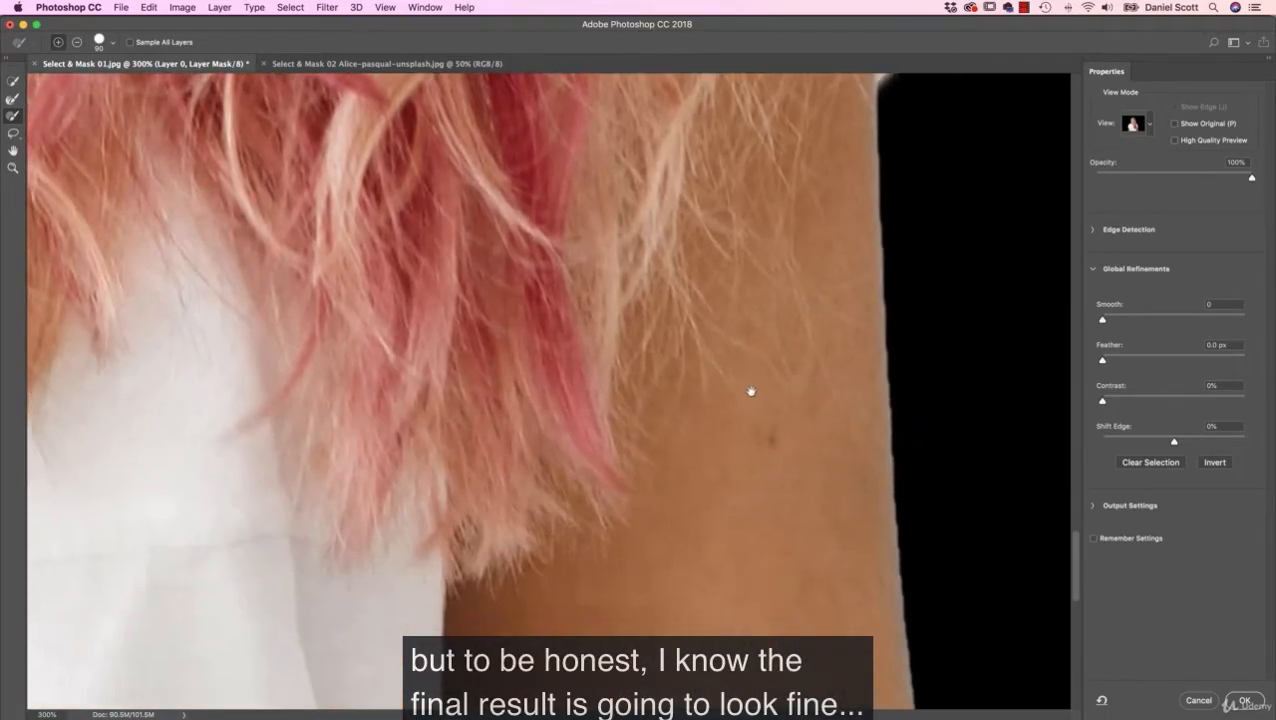
pyautogui.moveTo(885, 367); pyautogui.dragTo(621, 513)
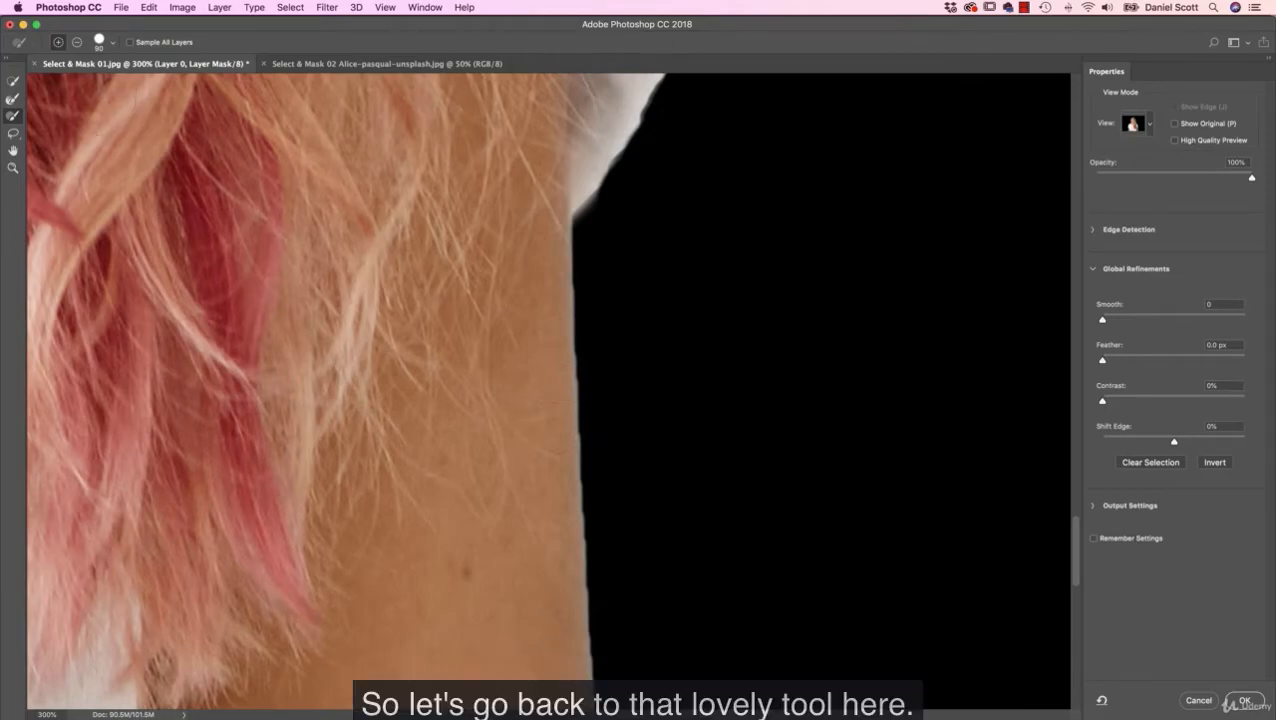
# Step: Refine the arm's edge just below the right-hand sleeve with the 40 px Refine Edge Brush, comparing it with the original selection
pyautogui.click(12, 100)
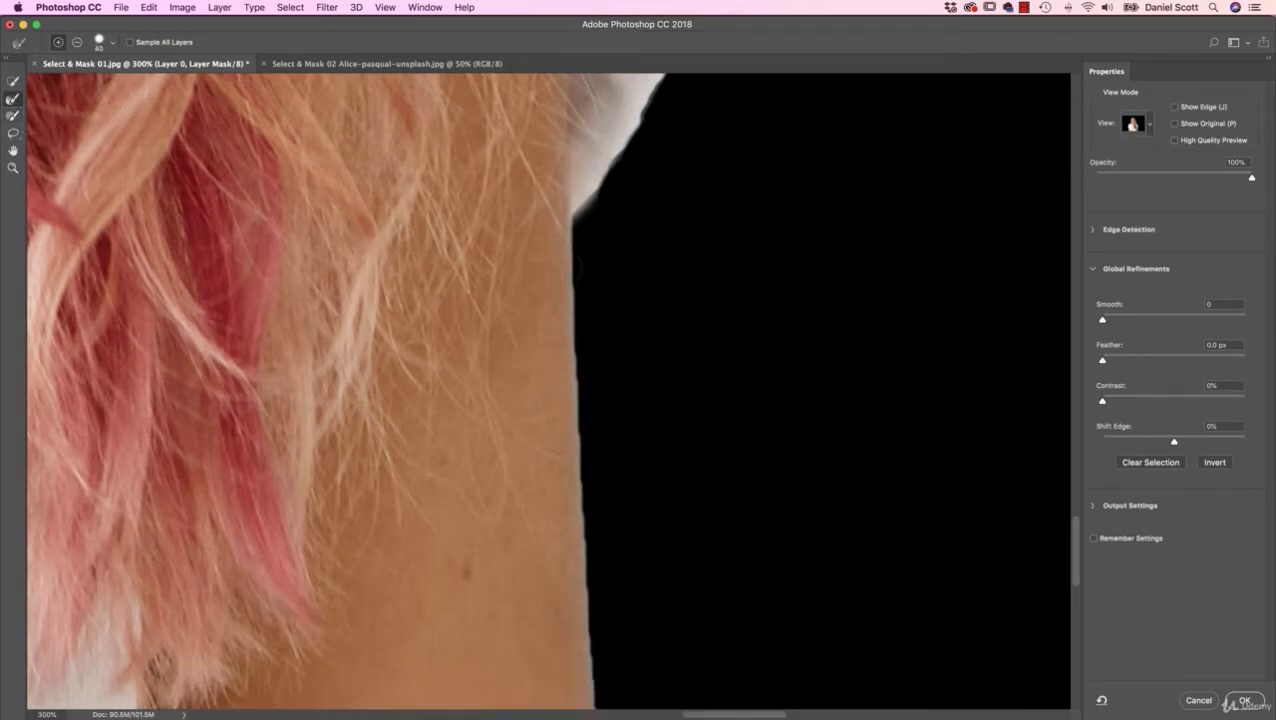
pyautogui.moveTo(570, 367); pyautogui.dragTo(597, 662)
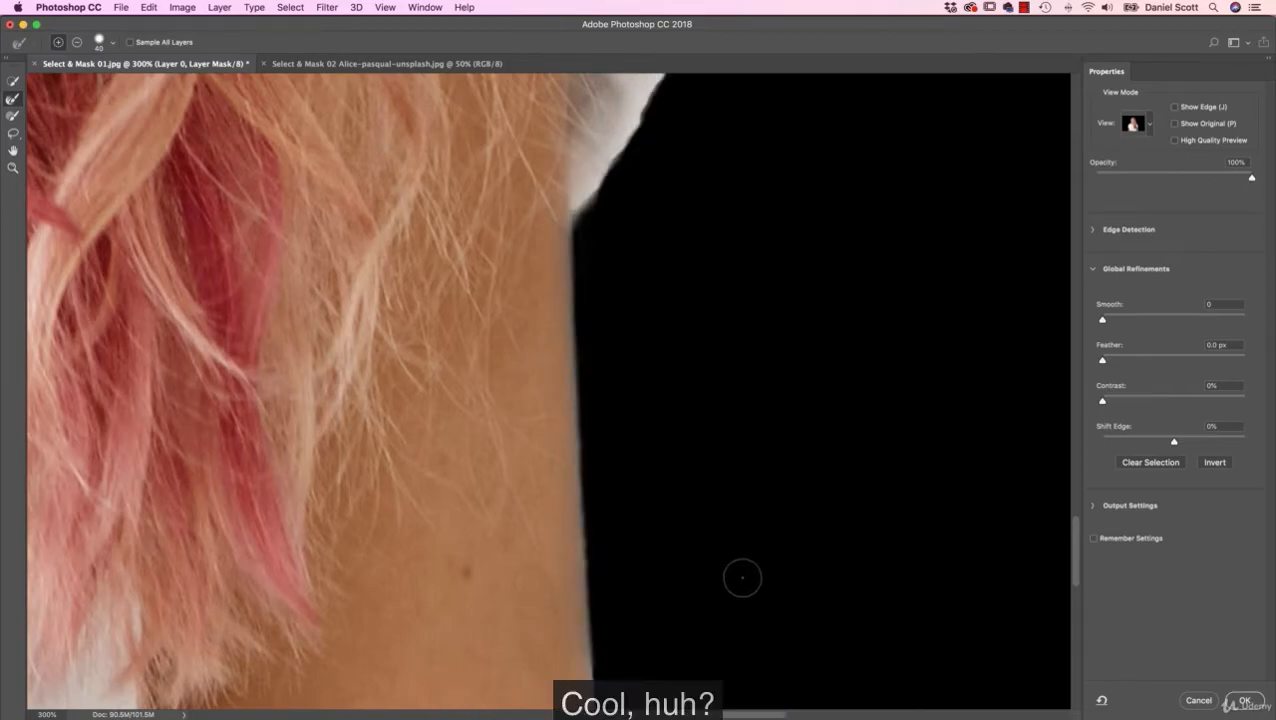
pyautogui.press('p')
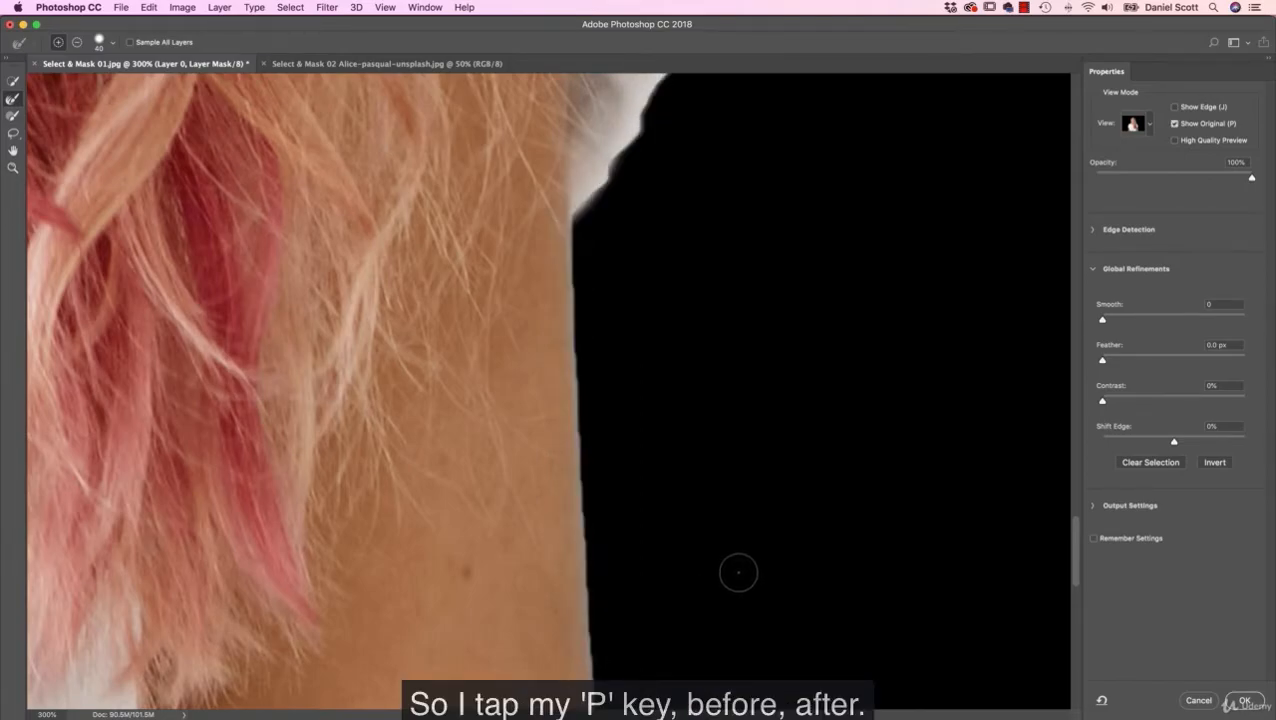
pyautogui.press('p')
# Step: Continue refining the outer edge of the same arm down to the image's lower border
pyautogui.moveTo(698, 612); pyautogui.dragTo(703, 353)
pyautogui.moveTo(603, 408); pyautogui.dragTo(622, 650)
pyautogui.scroll(-10, 740, 390)
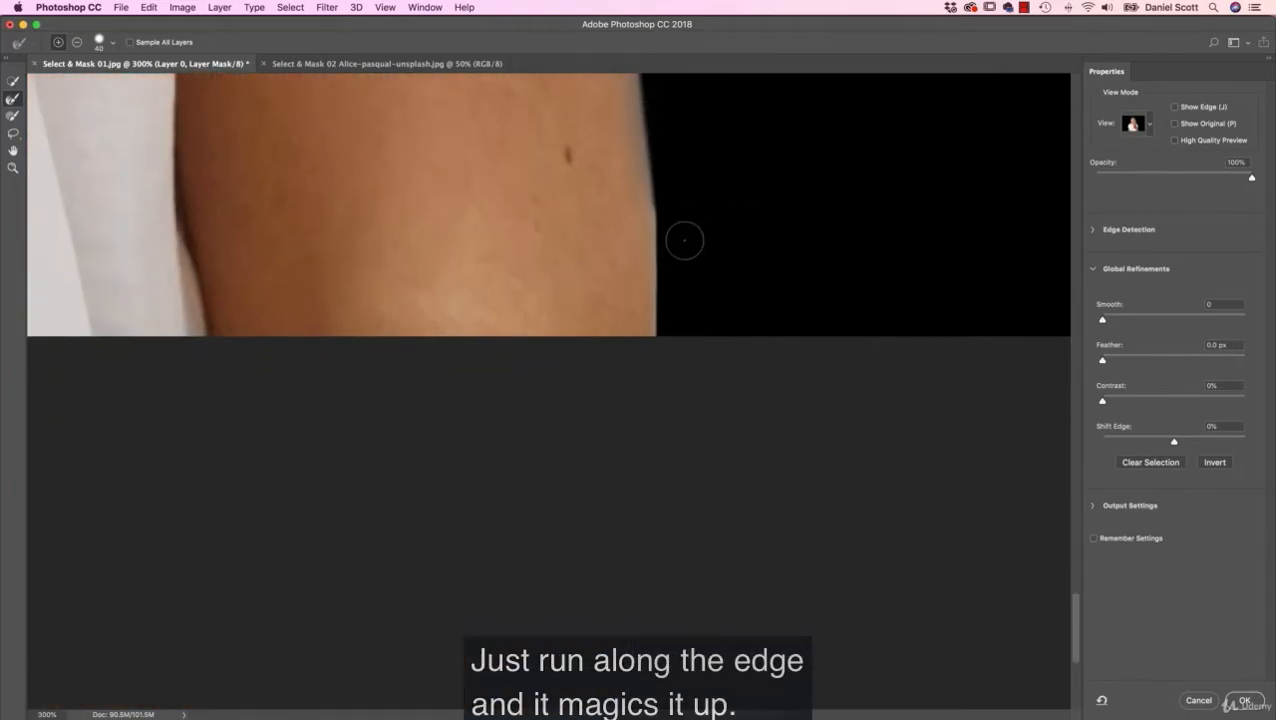
pyautogui.moveTo(666, 212); pyautogui.dragTo(648, 430)
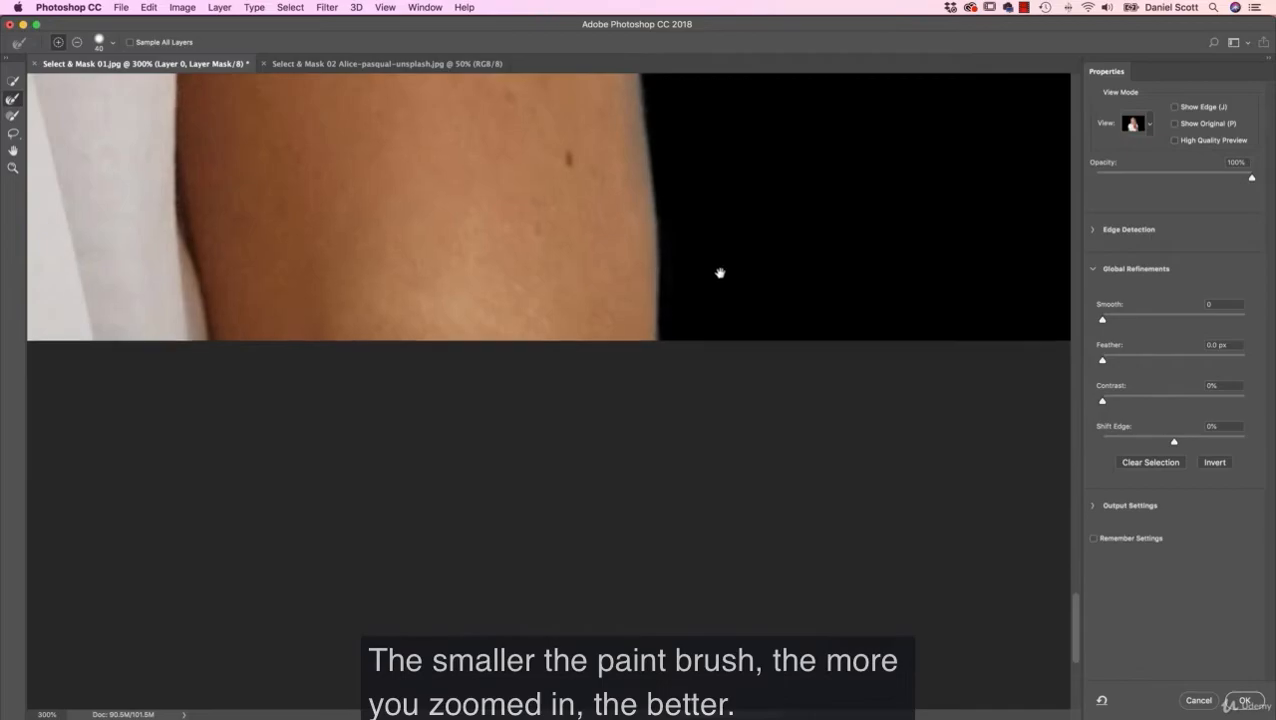
# Step: Refine the lower outer edge of the tattooed arm with a 25 px Refine Edge Brush
pyautogui.moveTo(713, 239); pyautogui.dragTo(749, 567)
pyautogui.moveTo(609, 578); pyautogui.dragTo(1035, 460)
pyautogui.moveTo(315, 555); pyautogui.dragTo(1000, 465)
pyautogui.moveTo(430, 430); pyautogui.dragTo(1021, 563)
pyautogui.moveTo(682, 434); pyautogui.dragTo(990, 530)
pyautogui.moveTo(520, 575); pyautogui.dragTo(1228, 493)
pyautogui.moveTo(268, 516); pyautogui.dragTo(718, 438)
pyautogui.moveTo(582, 428)
pyautogui.mouseDown()
pyautogui.moveTo(436, 427)
pyautogui.moveTo(490, 461)
pyautogui.mouseUp()
pyautogui.moveTo(463, 537)
pyautogui.mouseDown()
pyautogui.moveTo(467, 423)
pyautogui.moveTo(510, 526)
pyautogui.moveTo(512, 271)
pyautogui.moveTo(522, 383)
pyautogui.moveTo(527, 357)
pyautogui.moveTo(562, 405)
pyautogui.moveTo(559, 525)
pyautogui.moveTo(564, 391)
pyautogui.mouseUp()
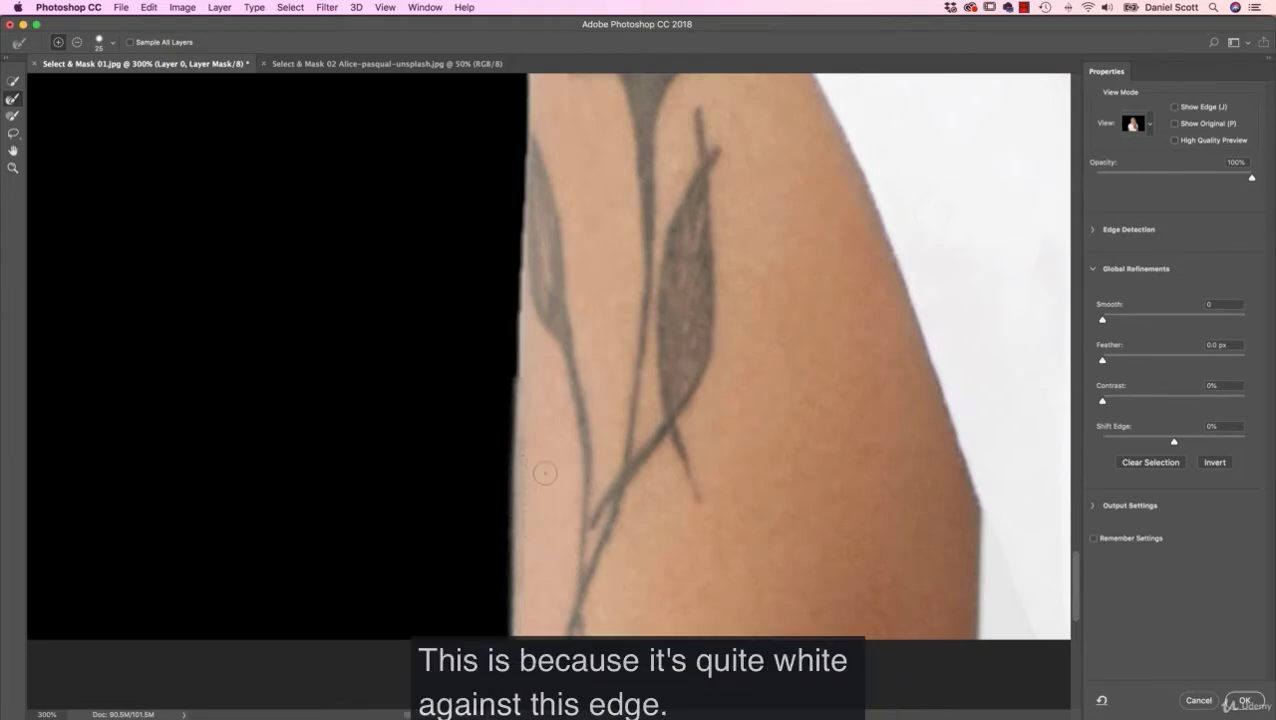
pyautogui.moveTo(546, 368); pyautogui.dragTo(550, 552)
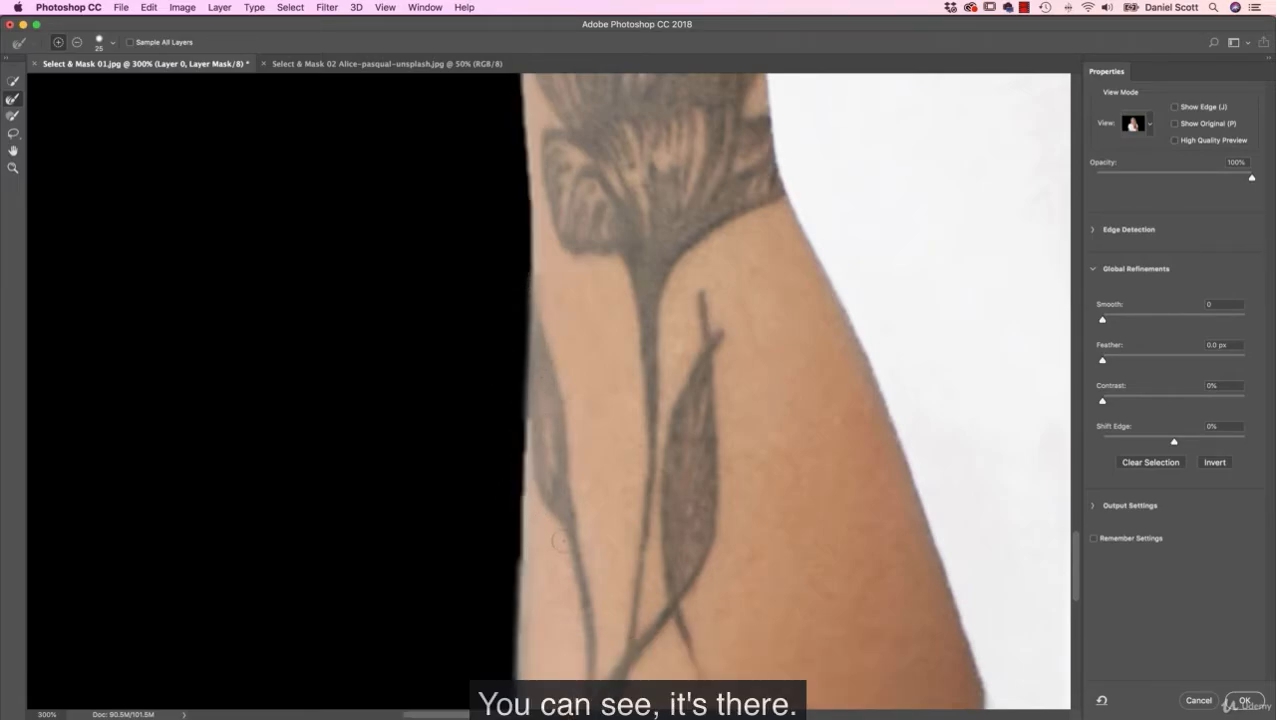
# Step: Refine the tattooed arm's outer edge with a 20 px Refine Edge Brush, alongside the leaf and flower tattoo up to the cuff
pyautogui.scroll(-5, 564, 427)
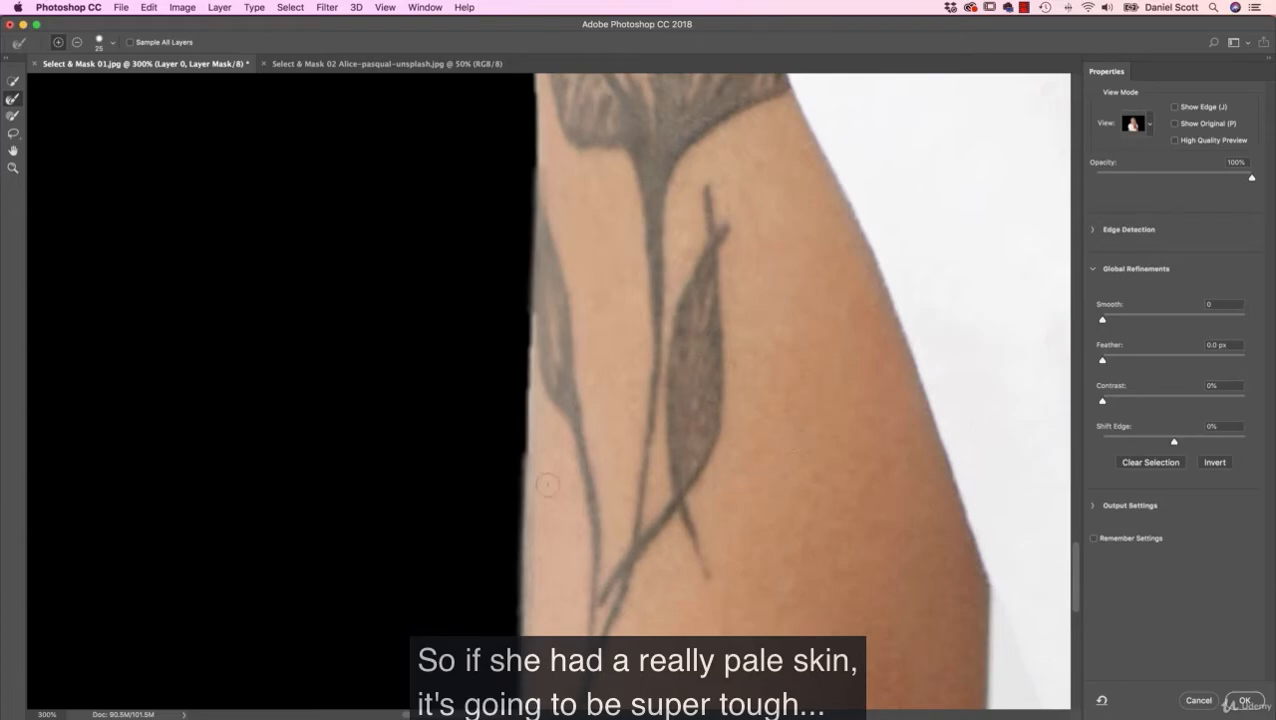
pyautogui.press(']')
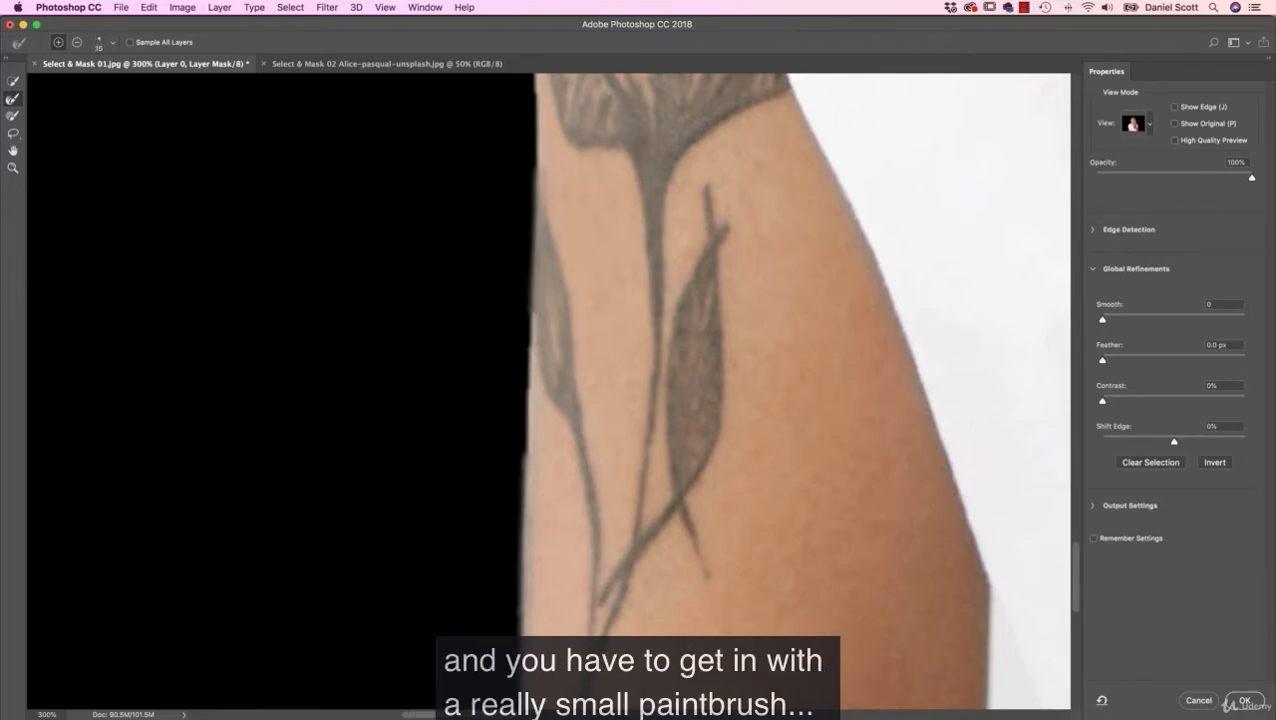
pyautogui.press('[')
pyautogui.moveTo(525, 311); pyautogui.dragTo(522, 465)
pyautogui.moveTo(524, 328); pyautogui.dragTo(512, 520)
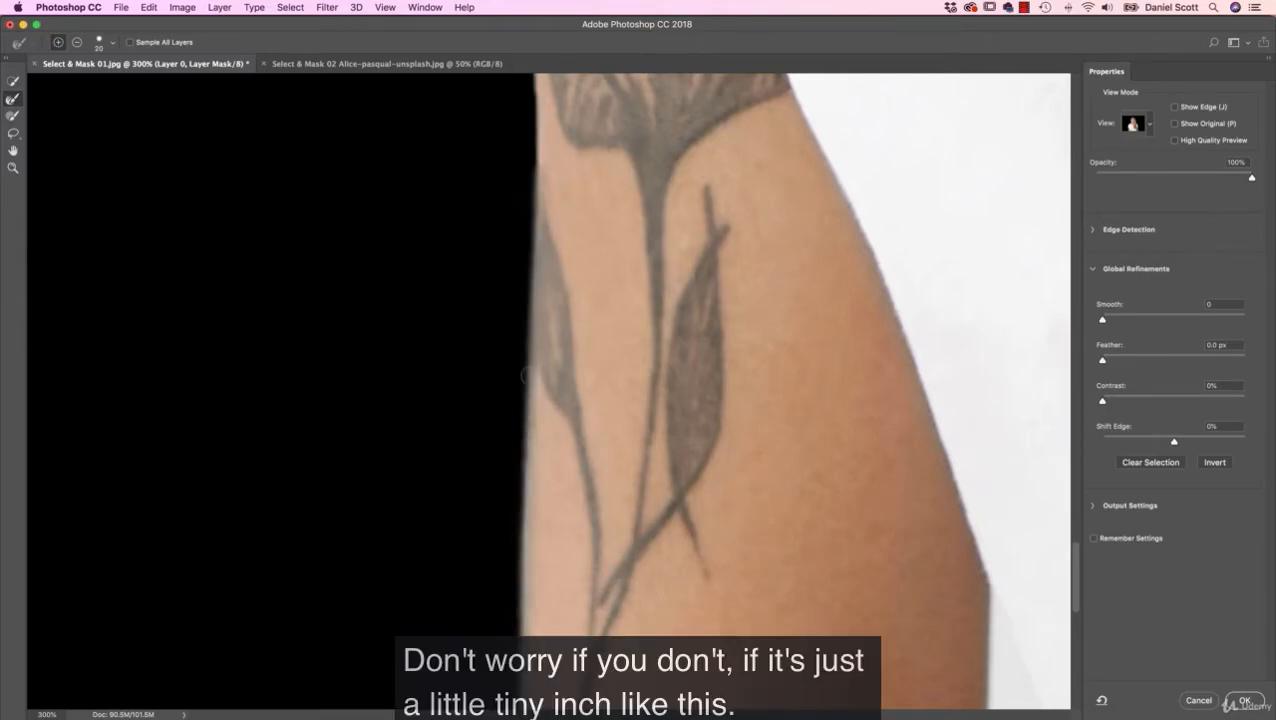
pyautogui.scroll(10, 521, 500)
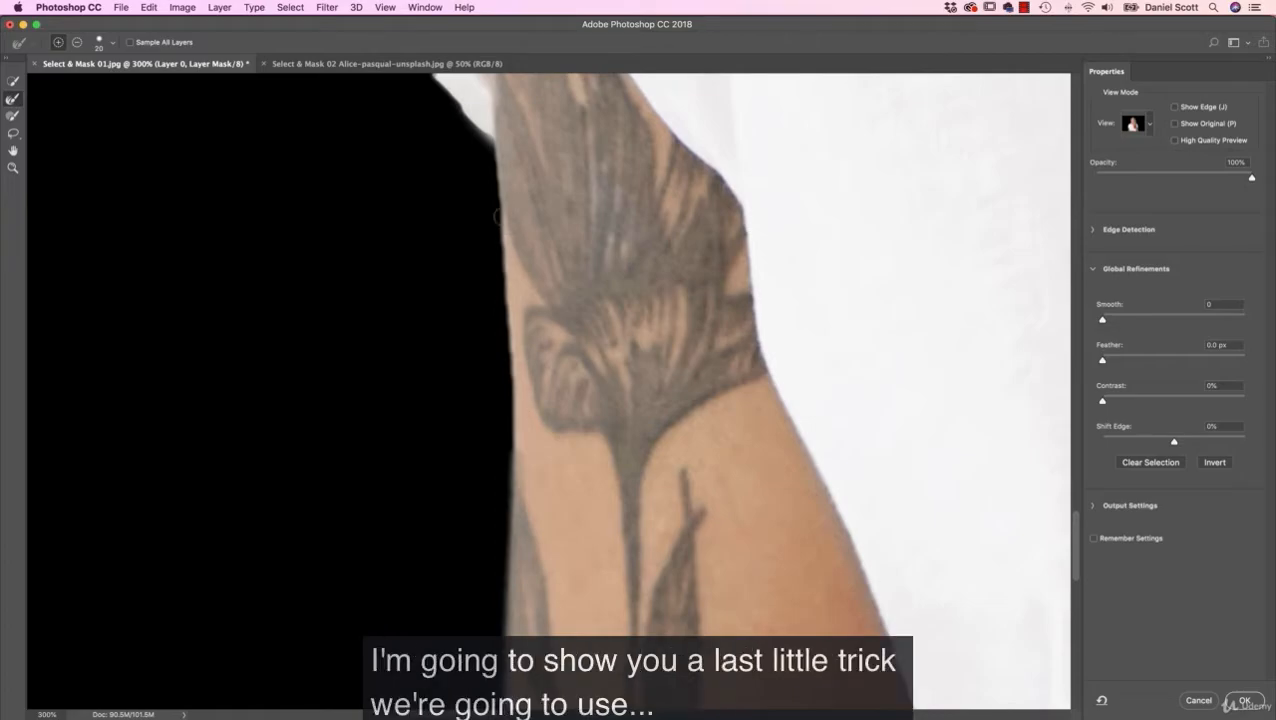
pyautogui.moveTo(494, 200)
pyautogui.mouseDown()
pyautogui.moveTo(508, 466)
pyautogui.moveTo(483, 568)
pyautogui.moveTo(432, 568)
pyautogui.mouseUp()
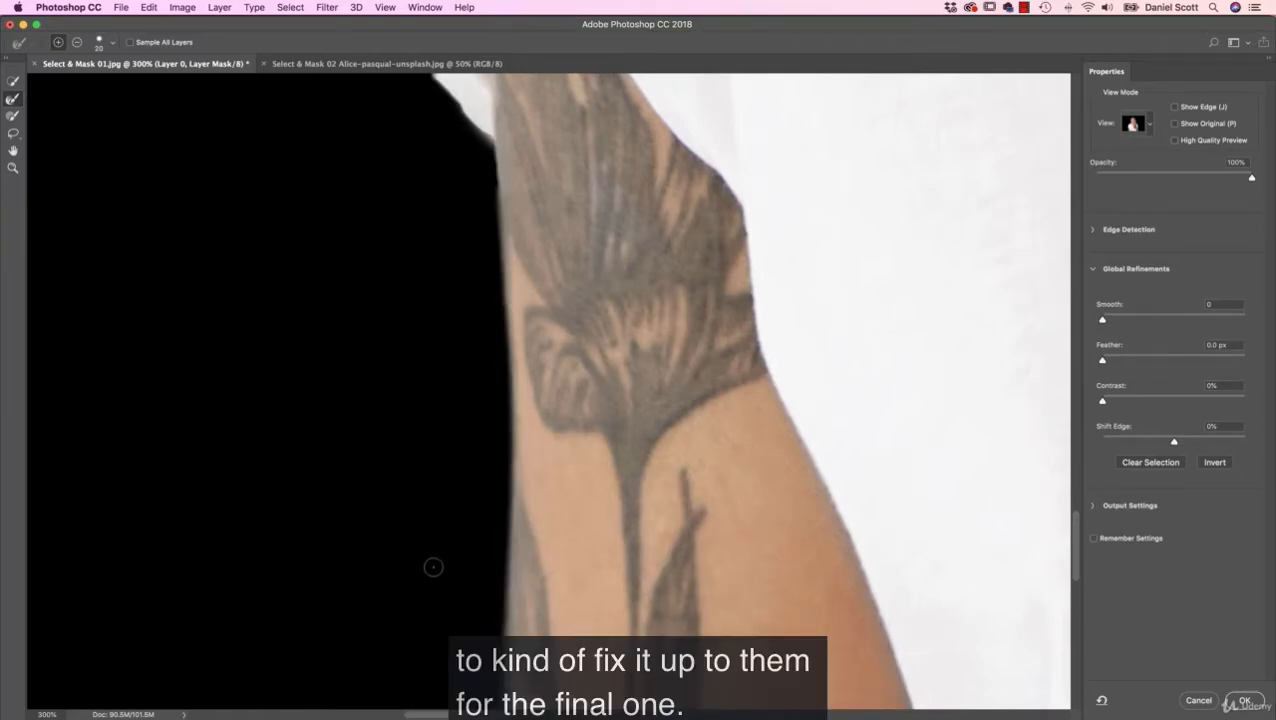
# Step: Turn on Decontaminate Colors in the output settings and accept the refinement as a new layer with a layer mask
pyautogui.press('super+minus')
pyautogui.press('super+minus')
pyautogui.press('super+minus')
pyautogui.moveTo(509, 366); pyautogui.dragTo(421, 561)
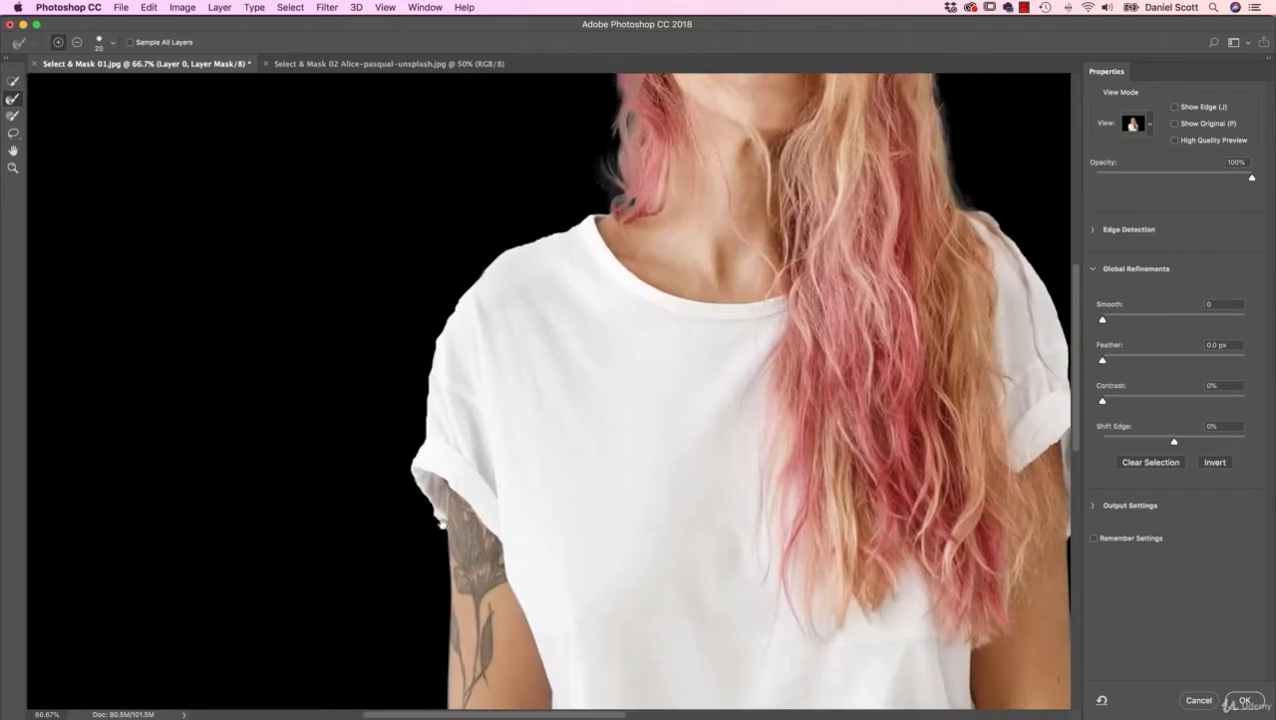
pyautogui.moveTo(743, 361); pyautogui.dragTo(609, 463)
pyautogui.press('super+minus')
pyautogui.press('super+minus')
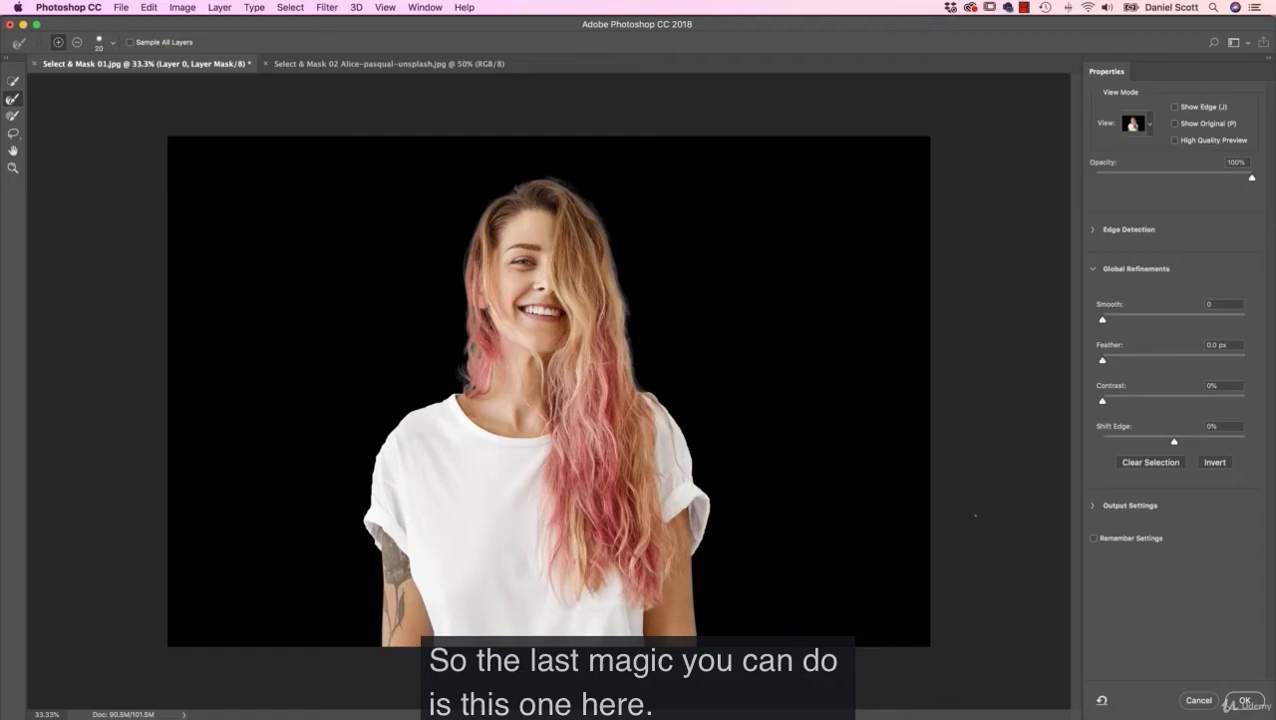
pyautogui.click(1092, 271)
pyautogui.click(1093, 310)
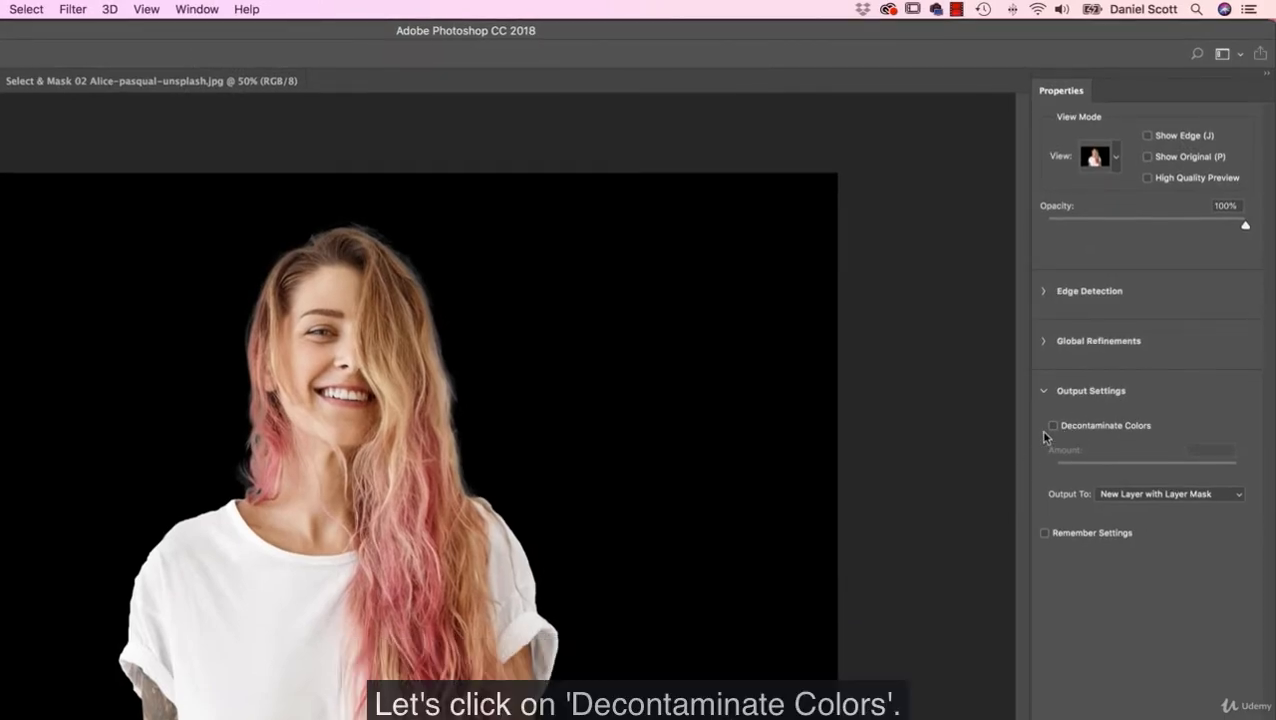
pyautogui.click(1053, 426)
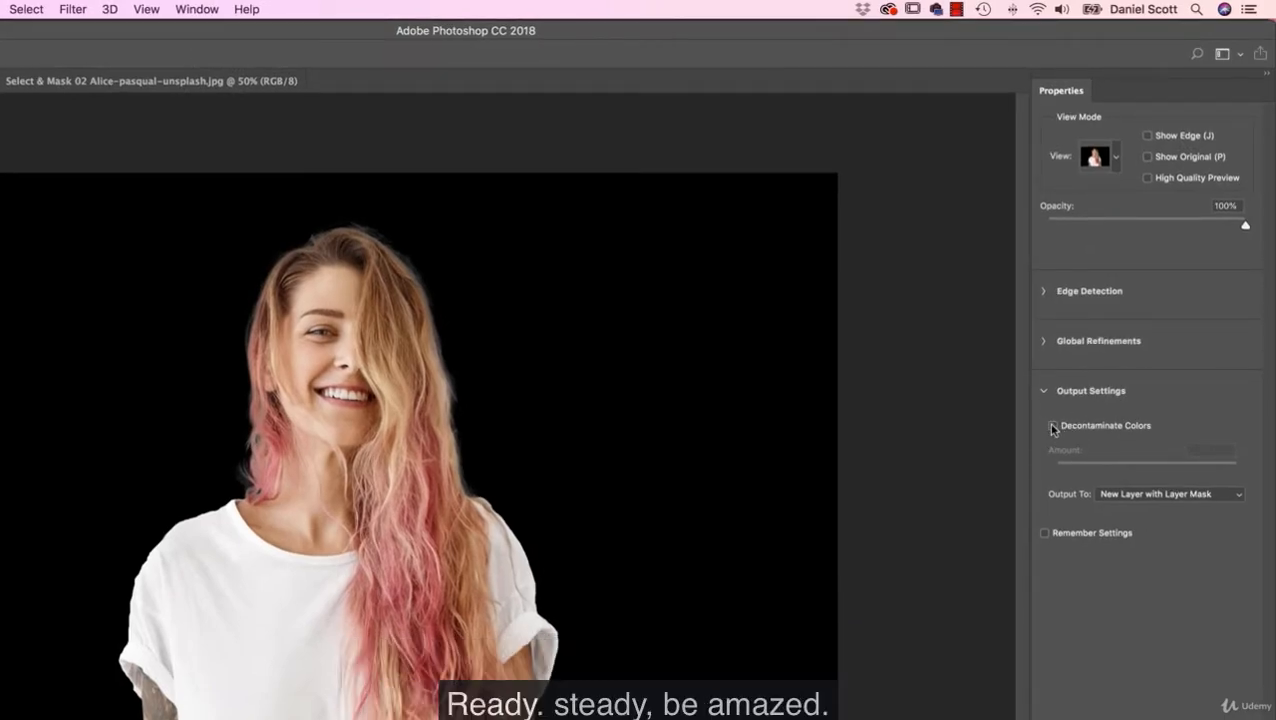
pyautogui.click(1053, 426)
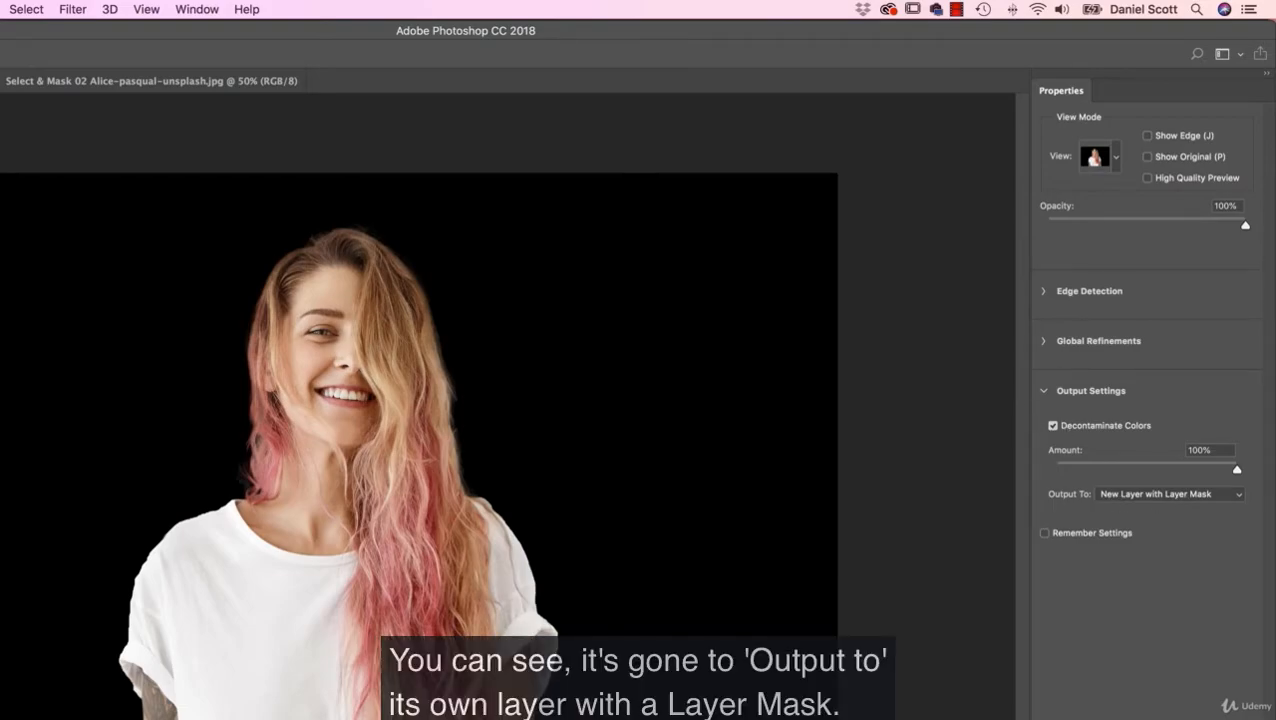
pyautogui.click(1214, 717)
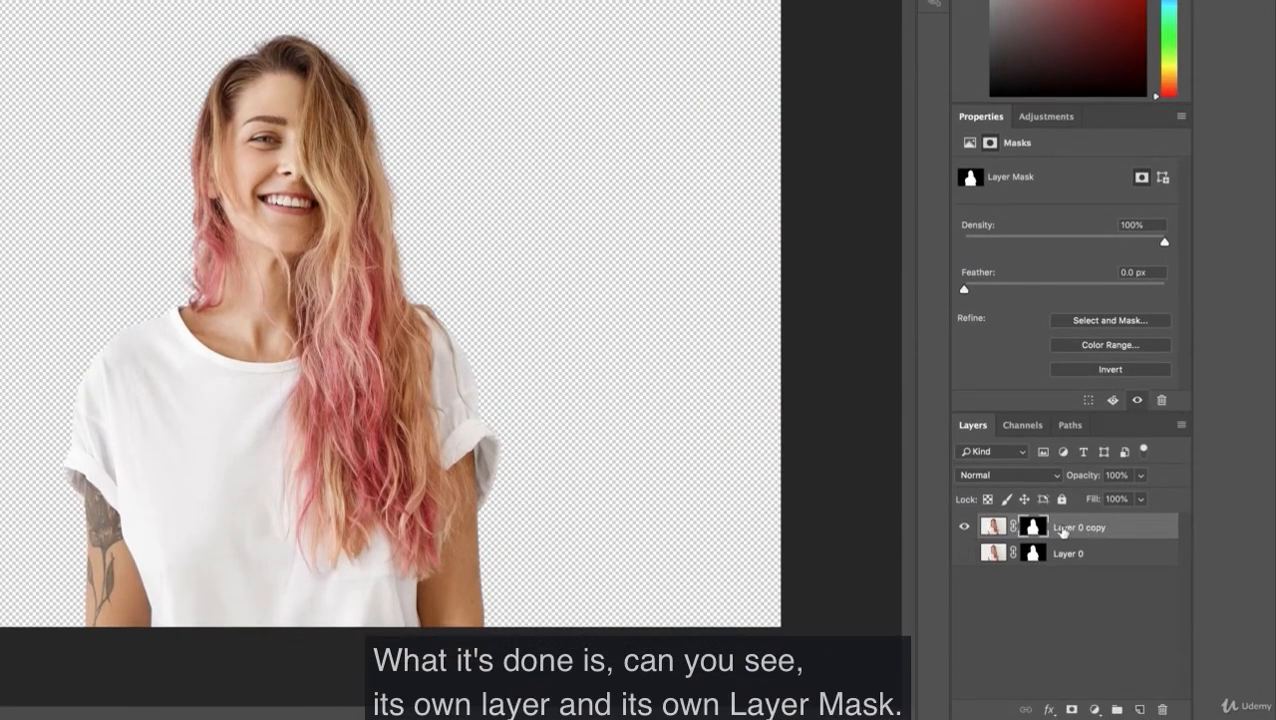
# Step: Compare Layer 0 and Layer 0 copy by toggling their visibility, then leave only the copy shown and selected
pyautogui.click(963, 553)
pyautogui.click(964, 527)
pyautogui.click(964, 527)
pyautogui.click(963, 553)
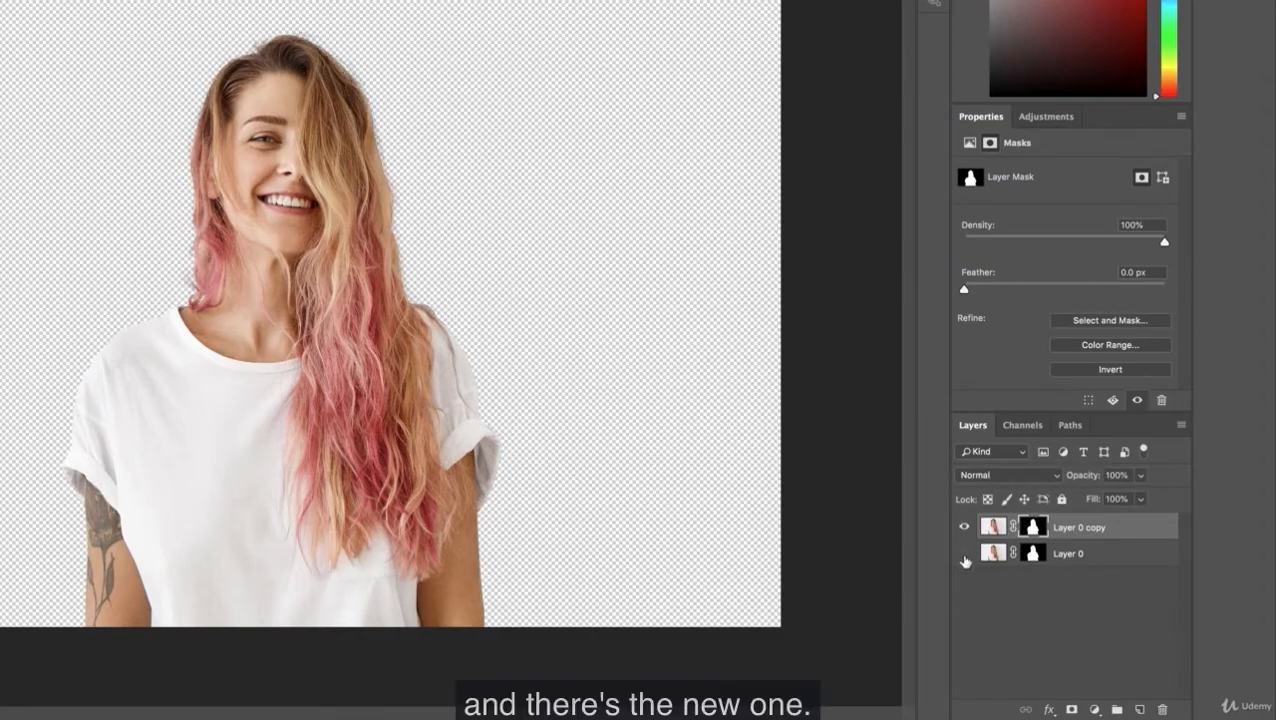
pyautogui.click(1080, 555)
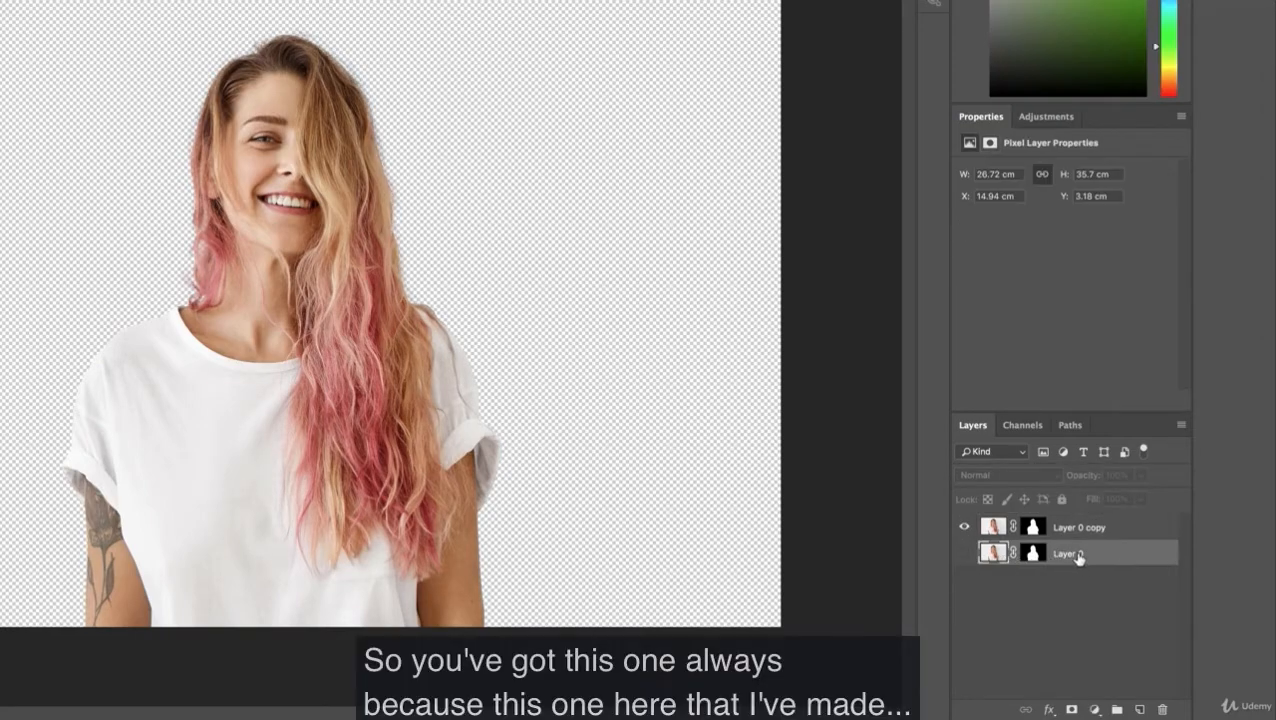
pyautogui.click(1068, 531)
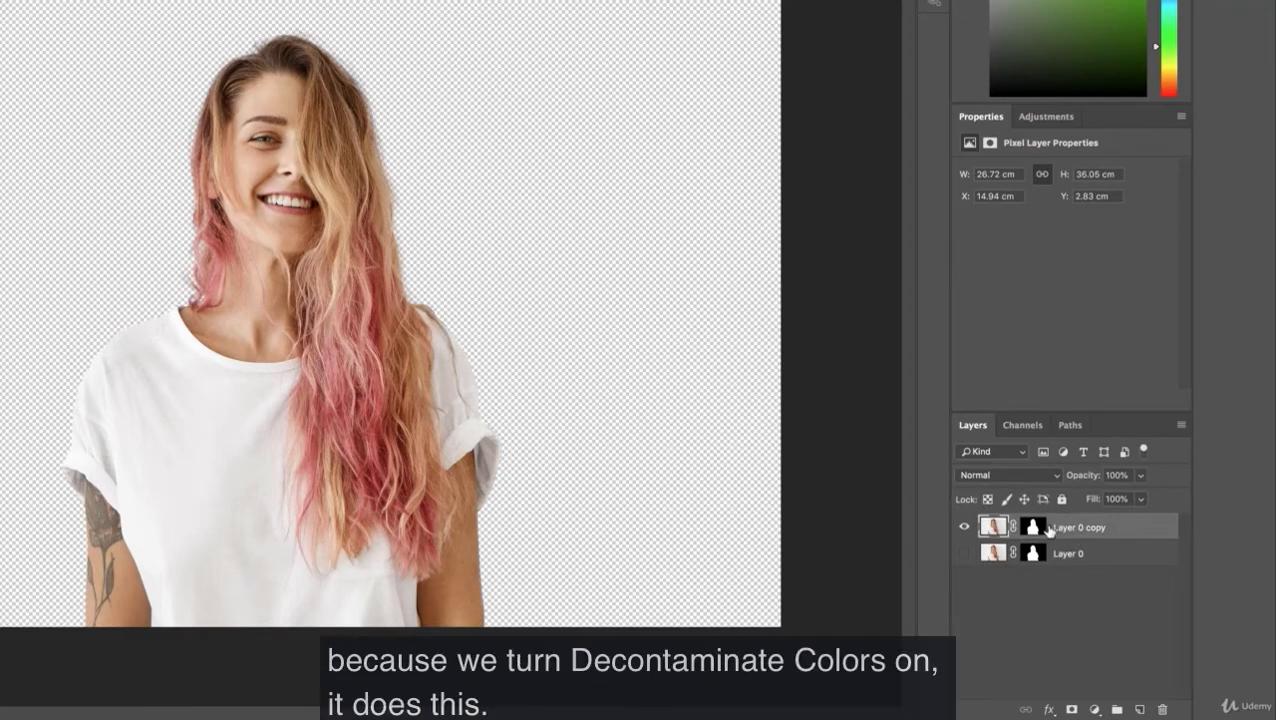
# Step: Disable the layer mask on Layer 0 copy to inspect its decontaminated pixels, and switch visibility to Layer 0
pyautogui.rightClick(1033, 530)
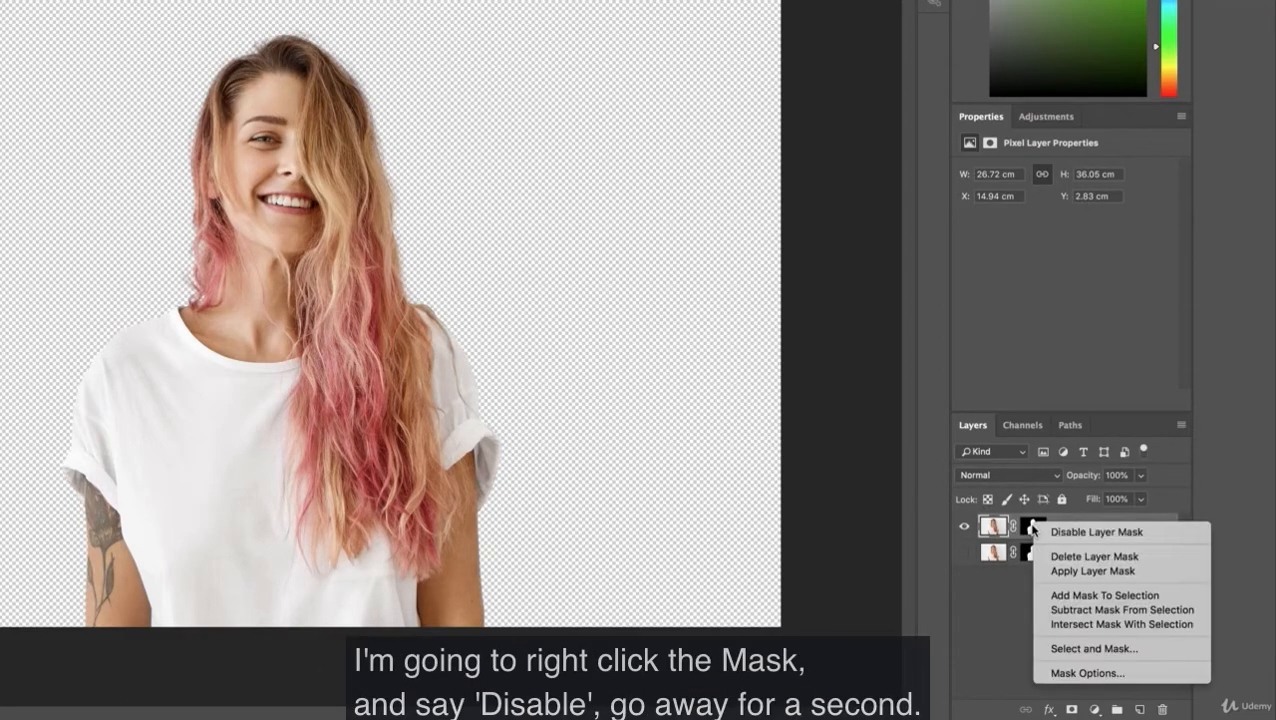
pyautogui.click(1063, 536)
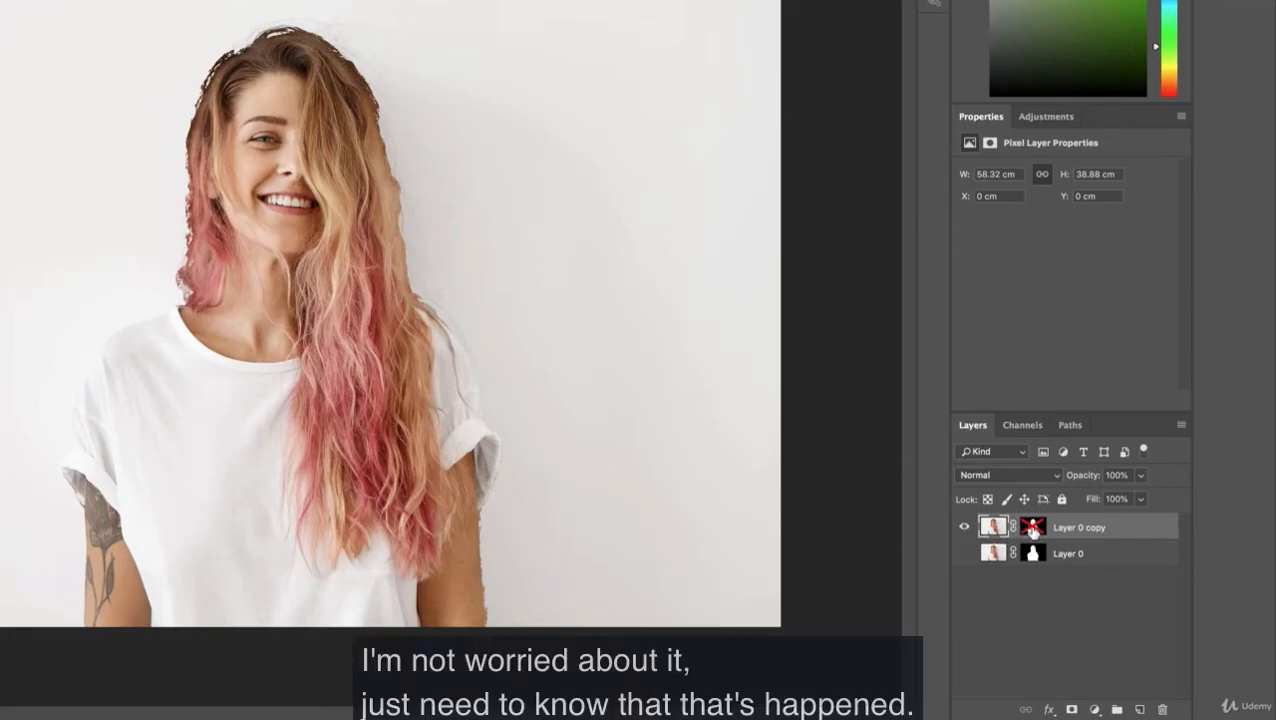
pyautogui.click(964, 527)
pyautogui.click(965, 555)
# Step: Disable the layer mask on Layer 0 to inspect its original pixels, and enable the mask again
pyautogui.click(1033, 553)
pyautogui.rightClick(1037, 551)
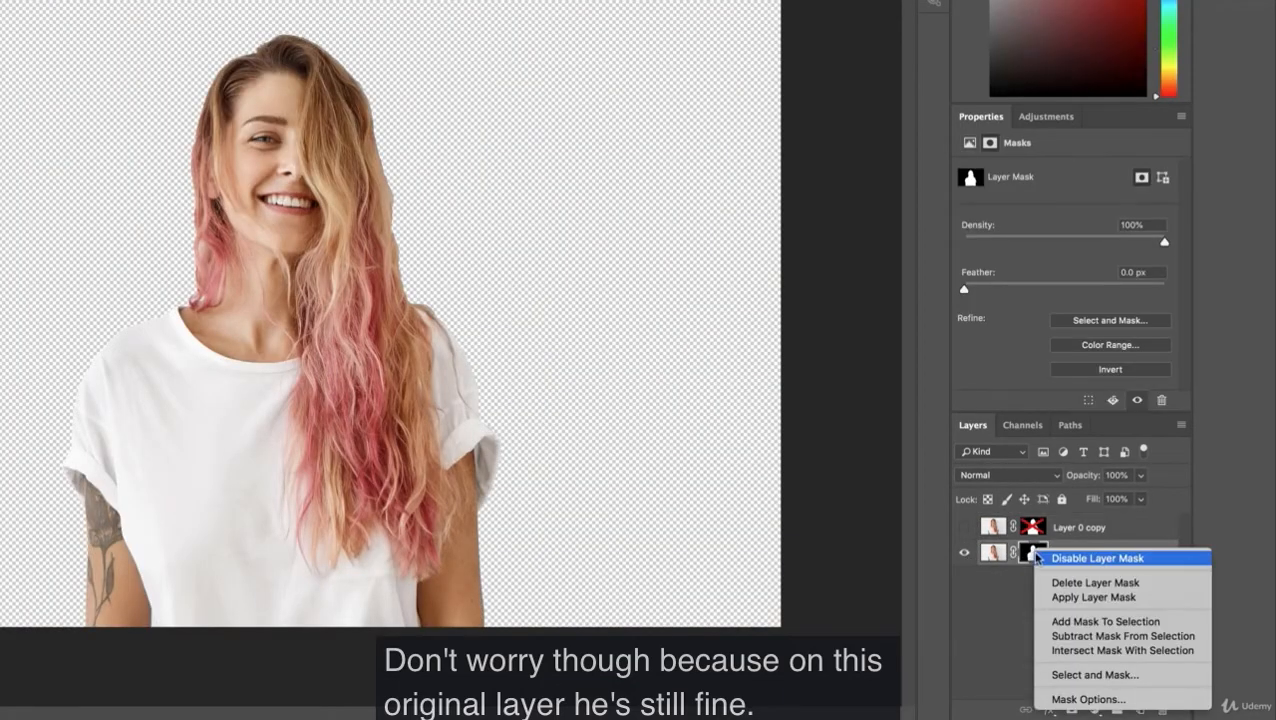
pyautogui.click(1062, 559)
pyautogui.rightClick(1027, 555)
pyautogui.click(1062, 558)
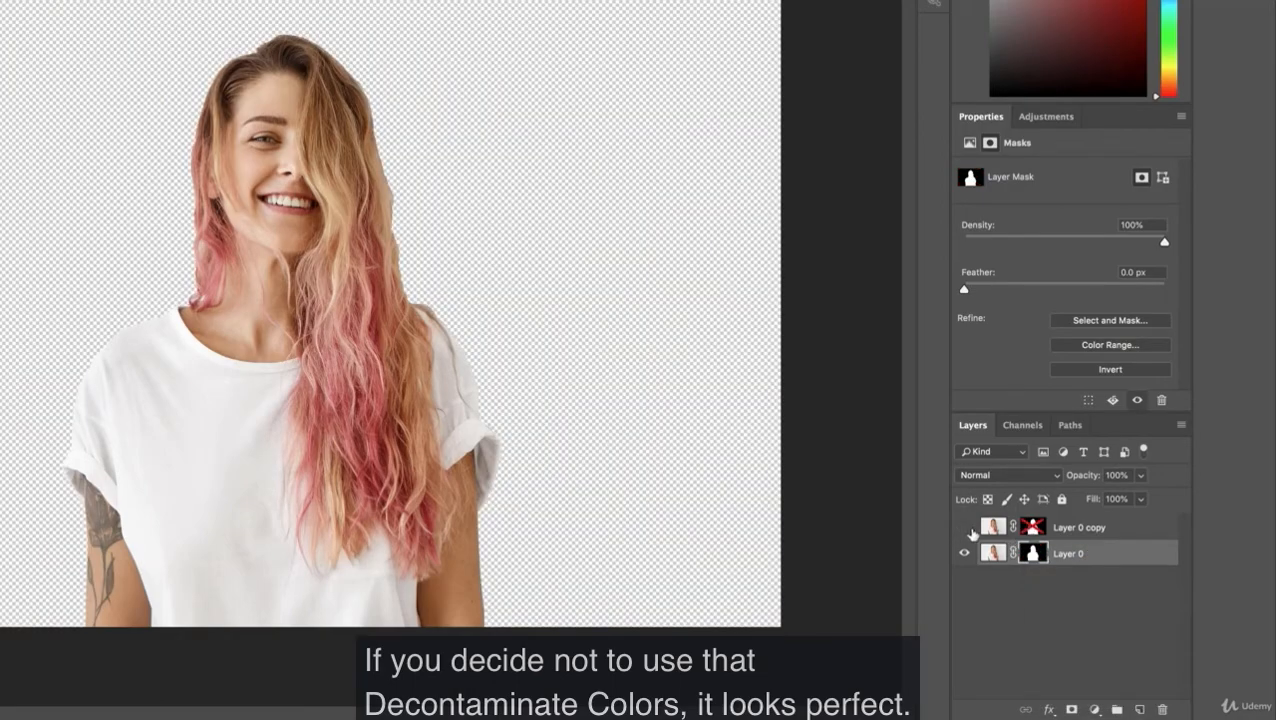
# Step: Show Layer 0 copy in place of Layer 0 and re-enable its layer mask
pyautogui.click(965, 527)
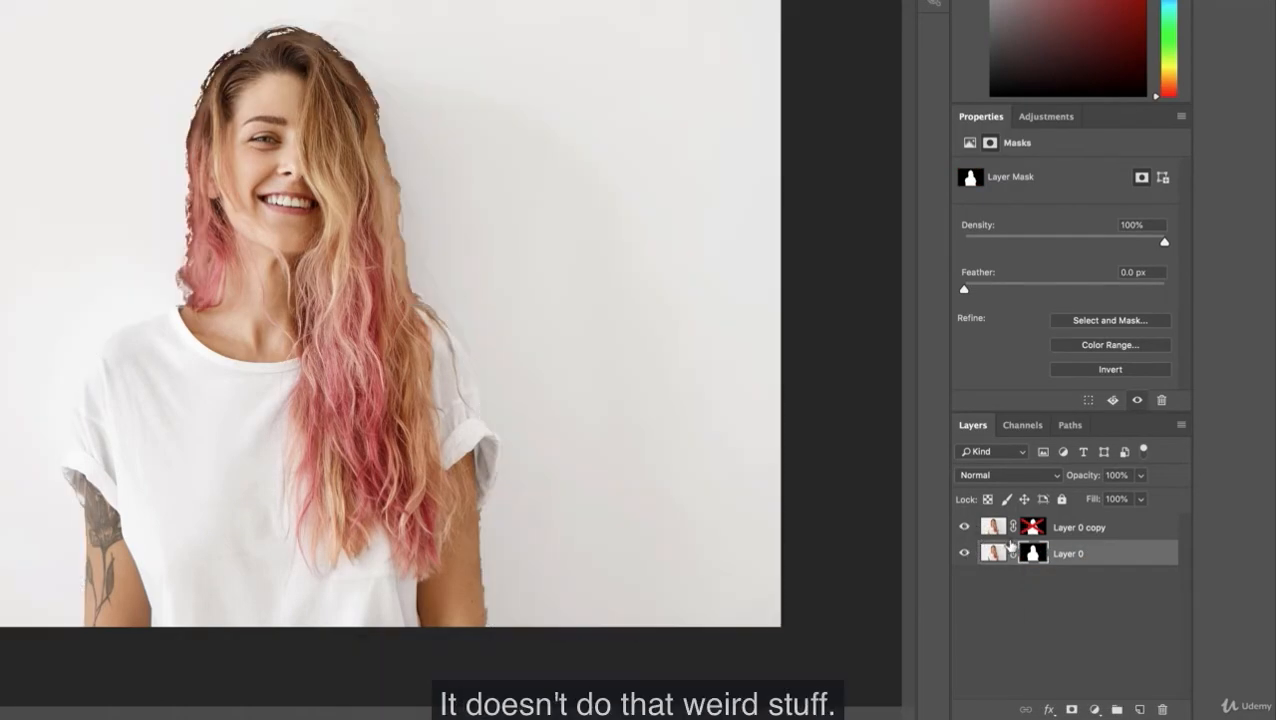
pyautogui.click(1033, 527)
pyautogui.rightClick(1033, 527)
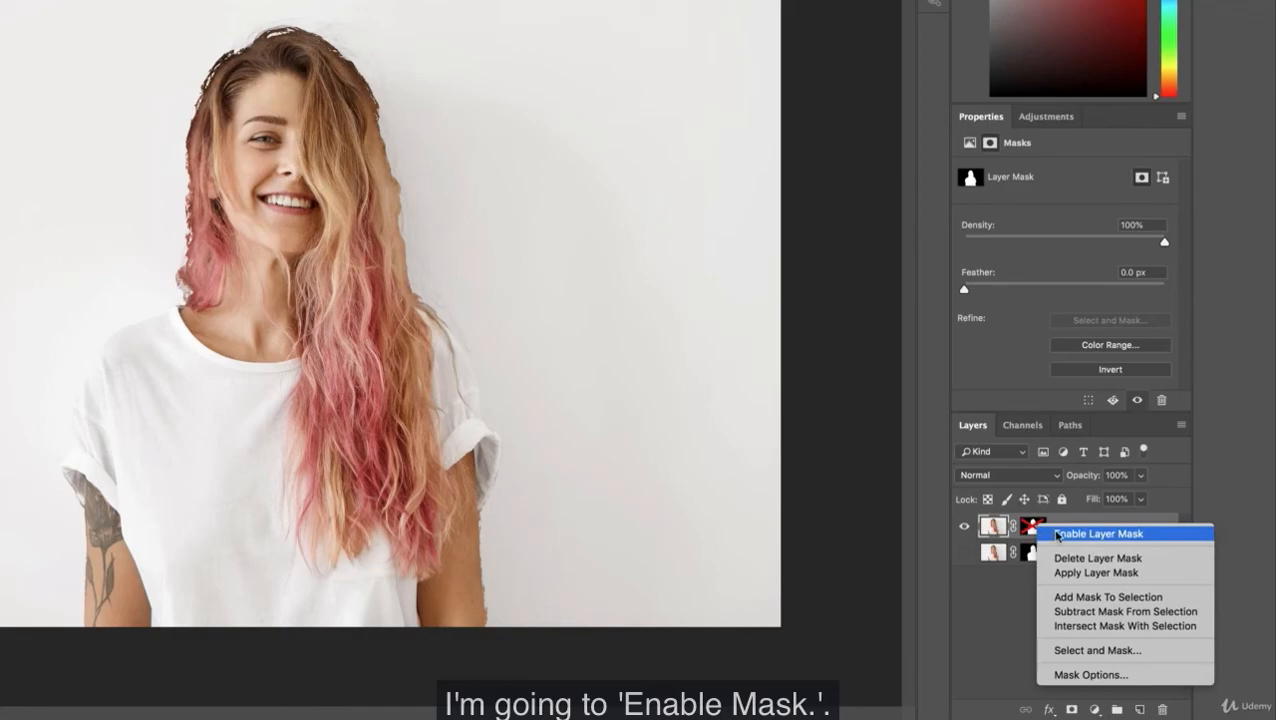
pyautogui.click(1098, 534)
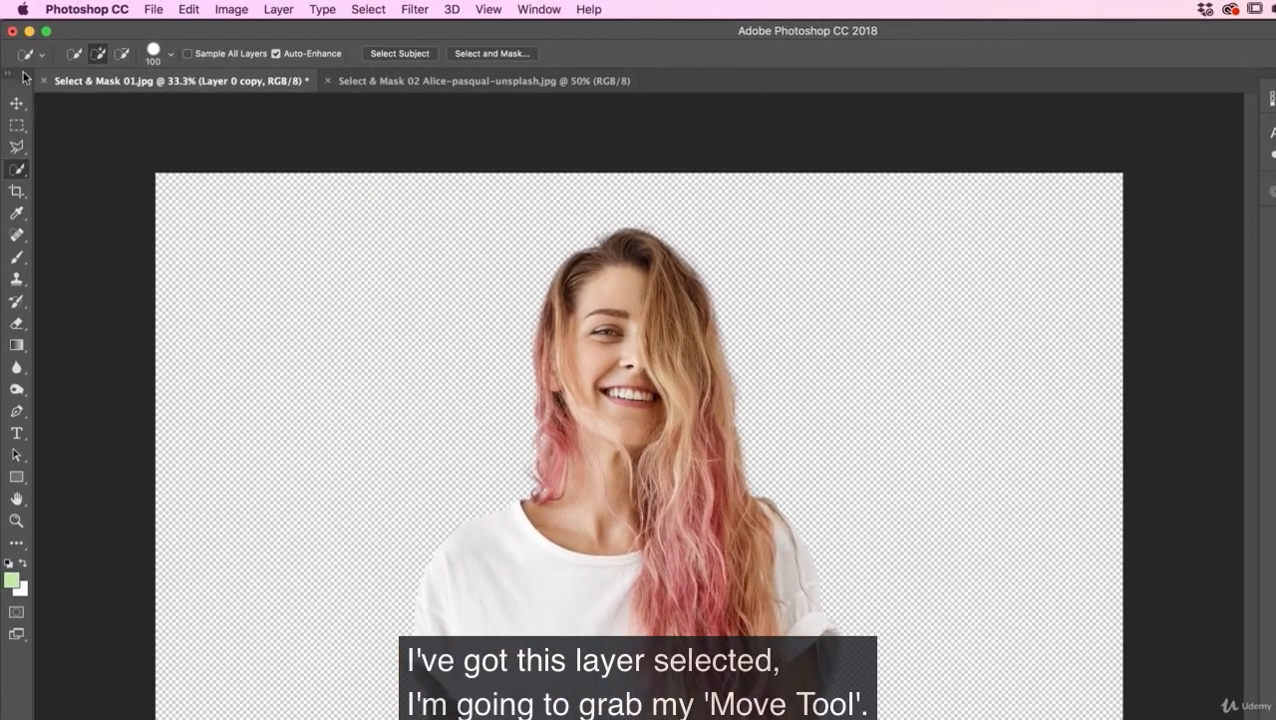
# Step: Move the masked Layer 0 copy into the brick-wall document, Select & Mask 02 Alice-pasqual-unsplash.jpg
pyautogui.click(17, 104)
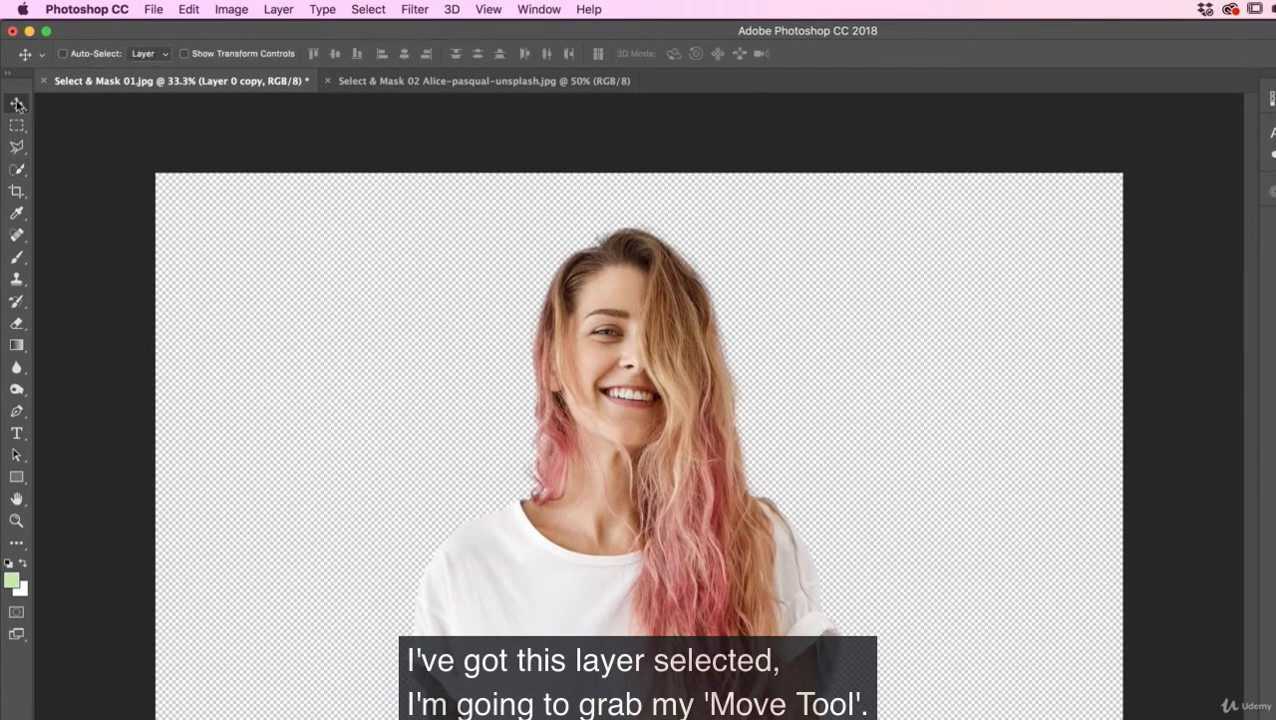
pyautogui.moveTo(632, 570); pyautogui.dragTo(512, 85)
pyautogui.moveTo(623, 507); pyautogui.dragTo(640, 520)
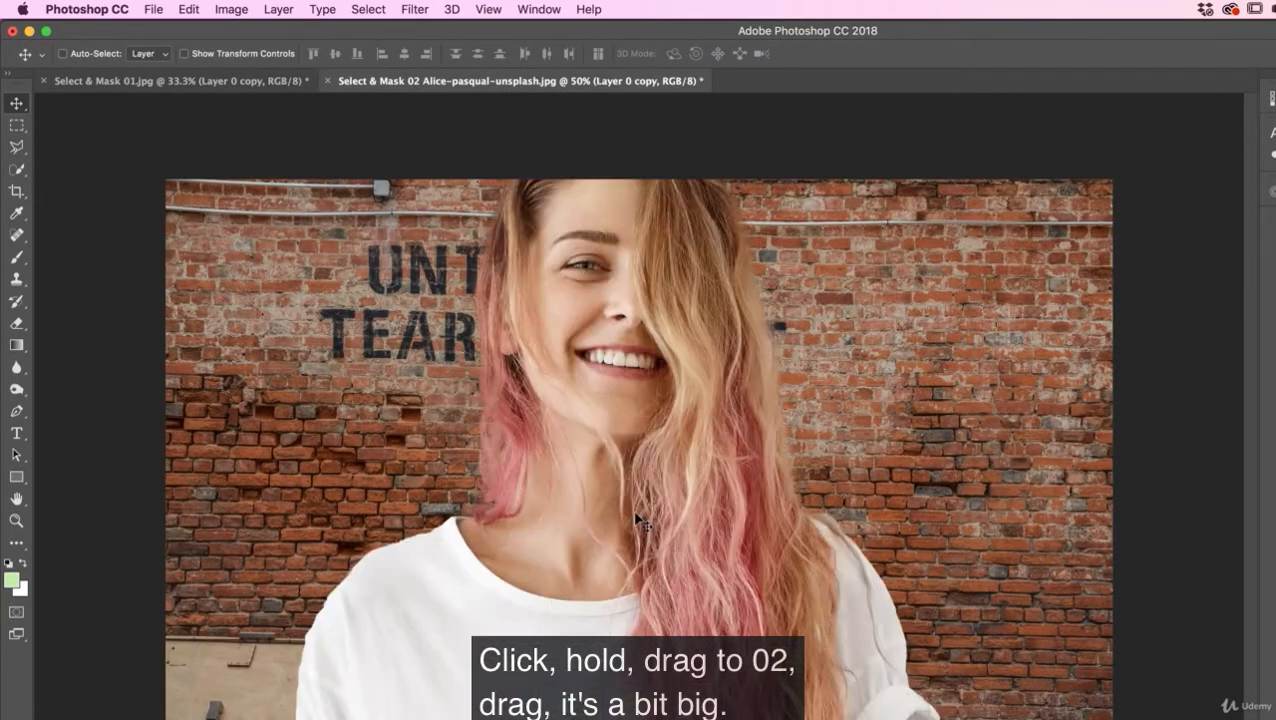
# Step: Scale the woman proportionally to 51.68% and position her along the photo's lower edge, just below the wall lettering
pyautogui.press('super+t')
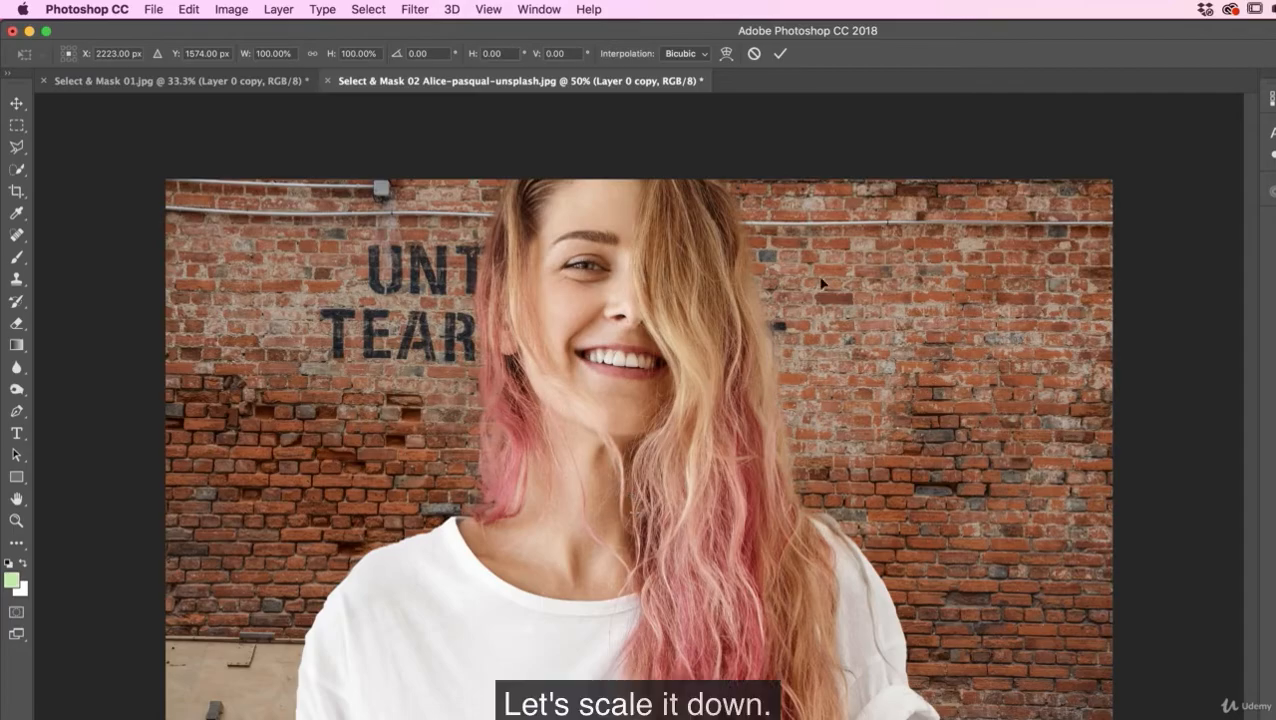
pyautogui.press('super+minus')
pyautogui.moveTo(1118, 183); pyautogui.dragTo(932, 340)
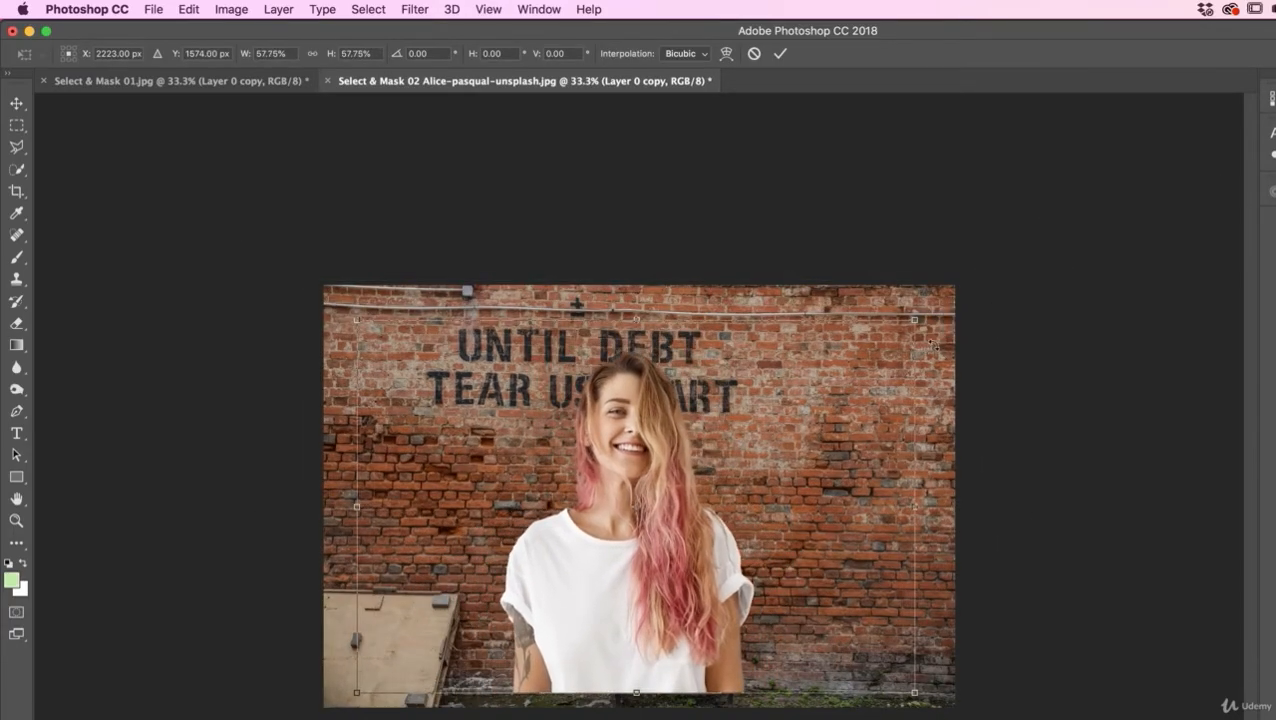
pyautogui.moveTo(748, 467); pyautogui.dragTo(832, 443)
pyautogui.moveTo(936, 335); pyautogui.dragTo(877, 374)
pyautogui.moveTo(756, 481); pyautogui.dragTo(790, 477)
pyautogui.press('Return')
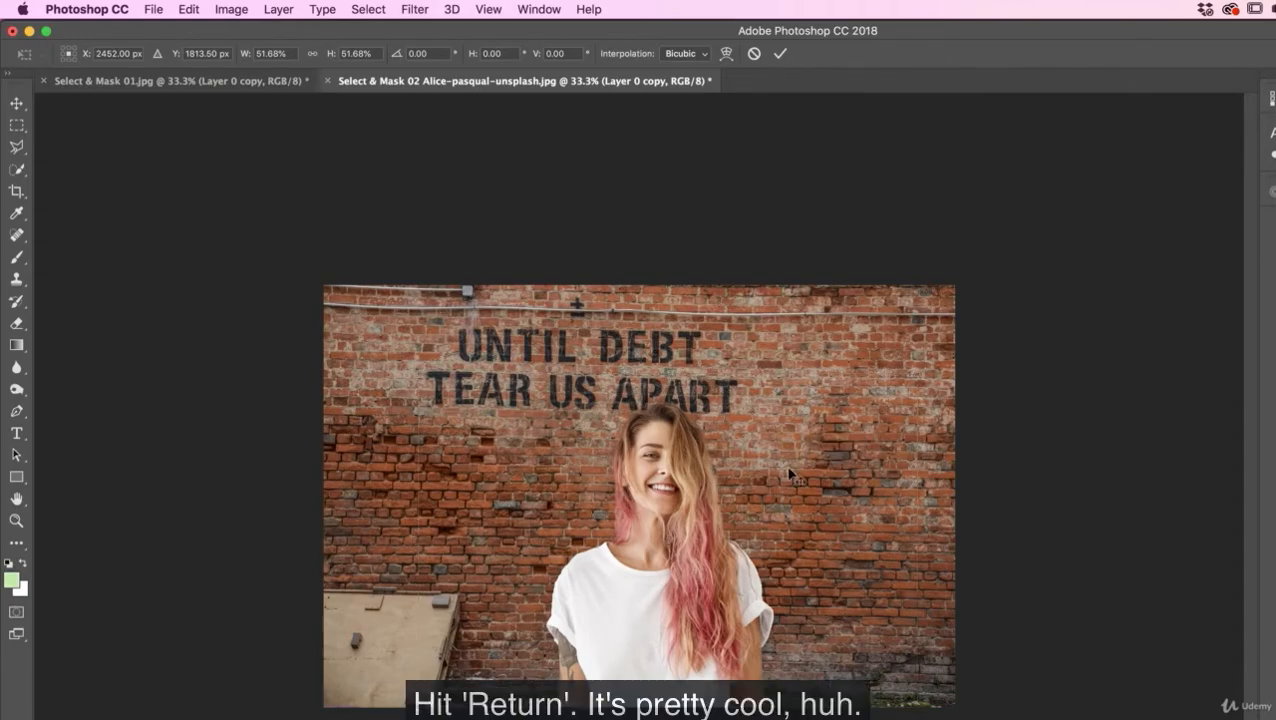
# Step: Examine the woman's hair and T-shirt edges against the brick wall at 100% zoom
pyautogui.press('super+plus')
pyautogui.press('super+plus')
pyautogui.press('super+plus')
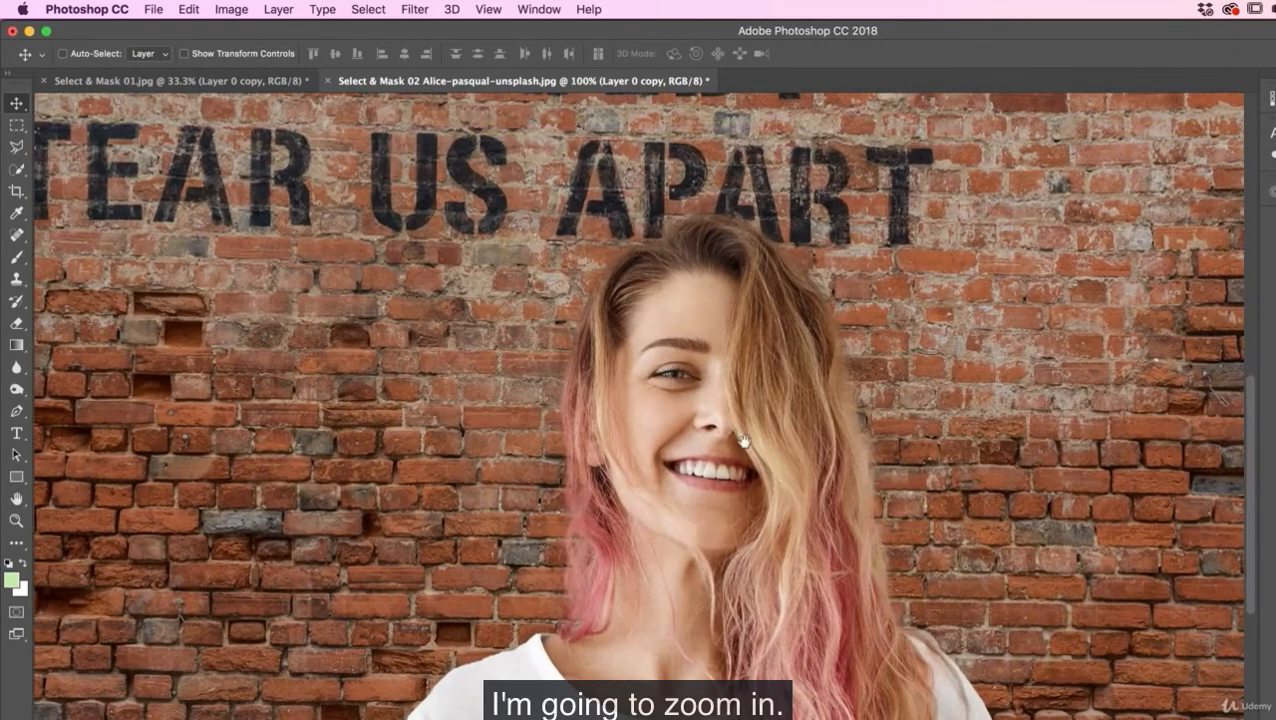
pyautogui.moveTo(743, 441); pyautogui.dragTo(721, 447)
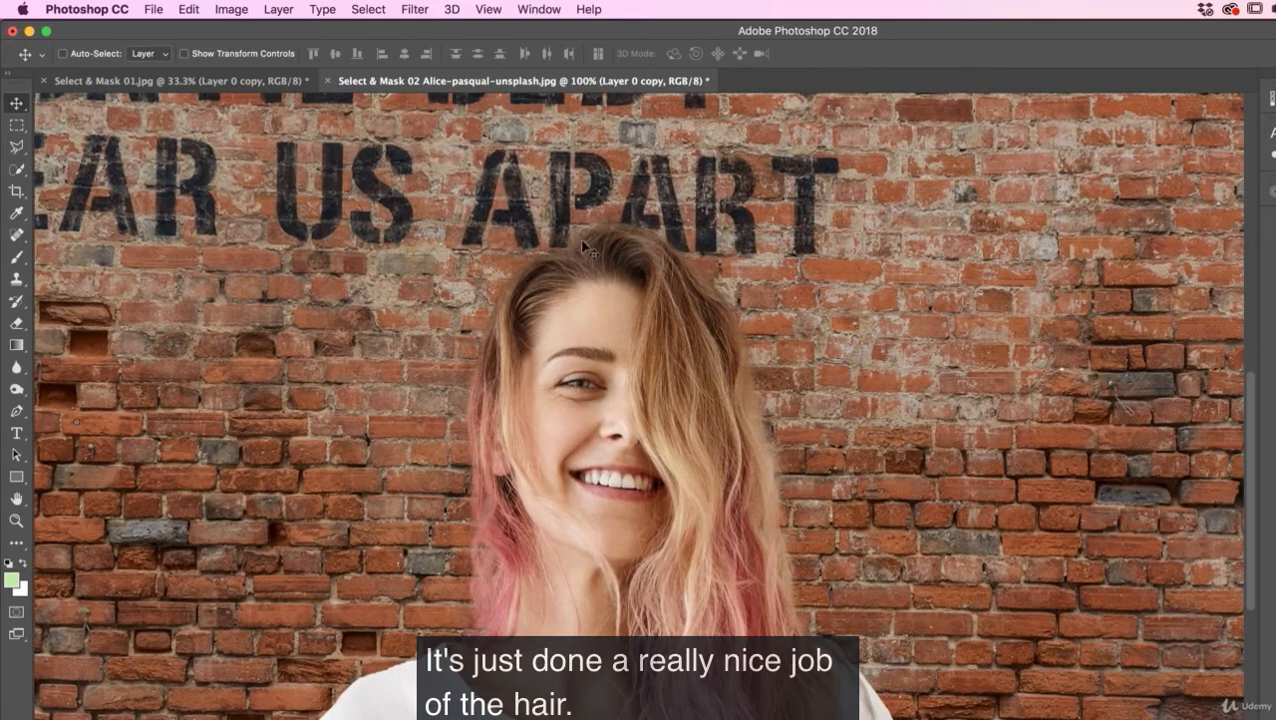
pyautogui.moveTo(798, 575); pyautogui.dragTo(649, 350)
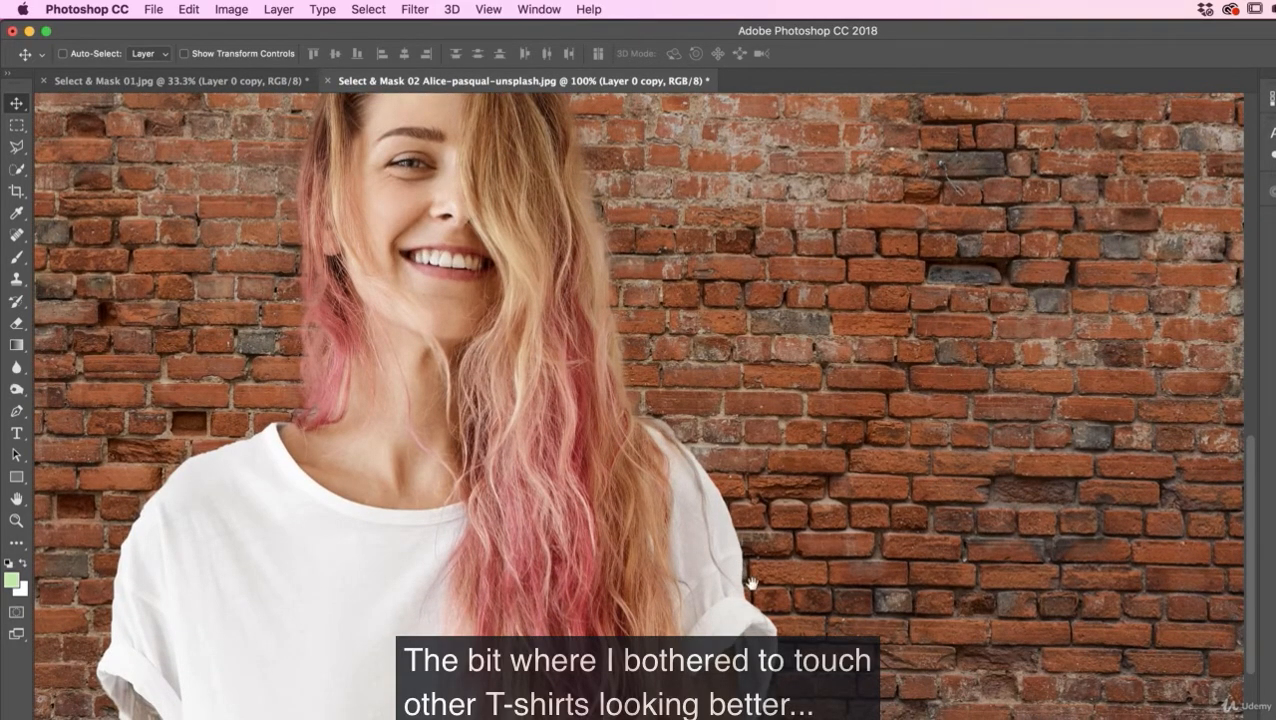
pyautogui.hscroll(-5, 735, 558)
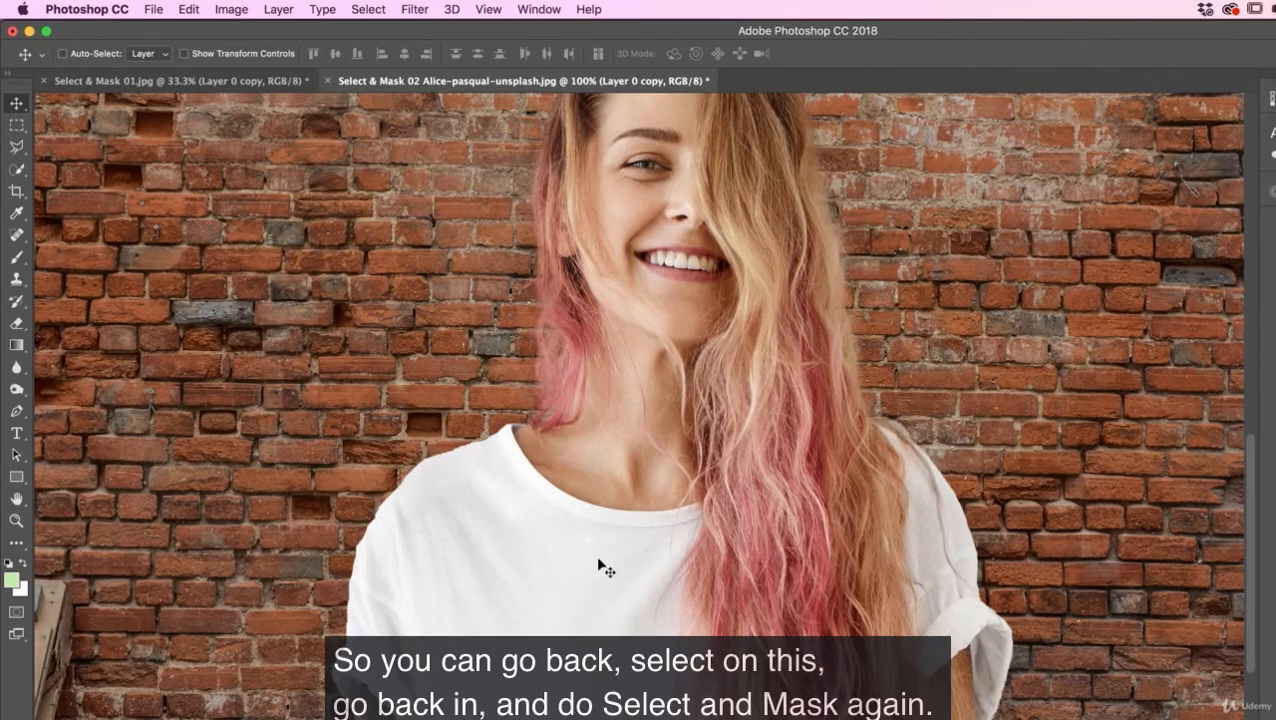
# Step: Reopen Select and Mask on the Layer 0 copy mask, accept it without edits, undo the duplicate layer and show Layer 0 copy again
pyautogui.click(1275, 600)
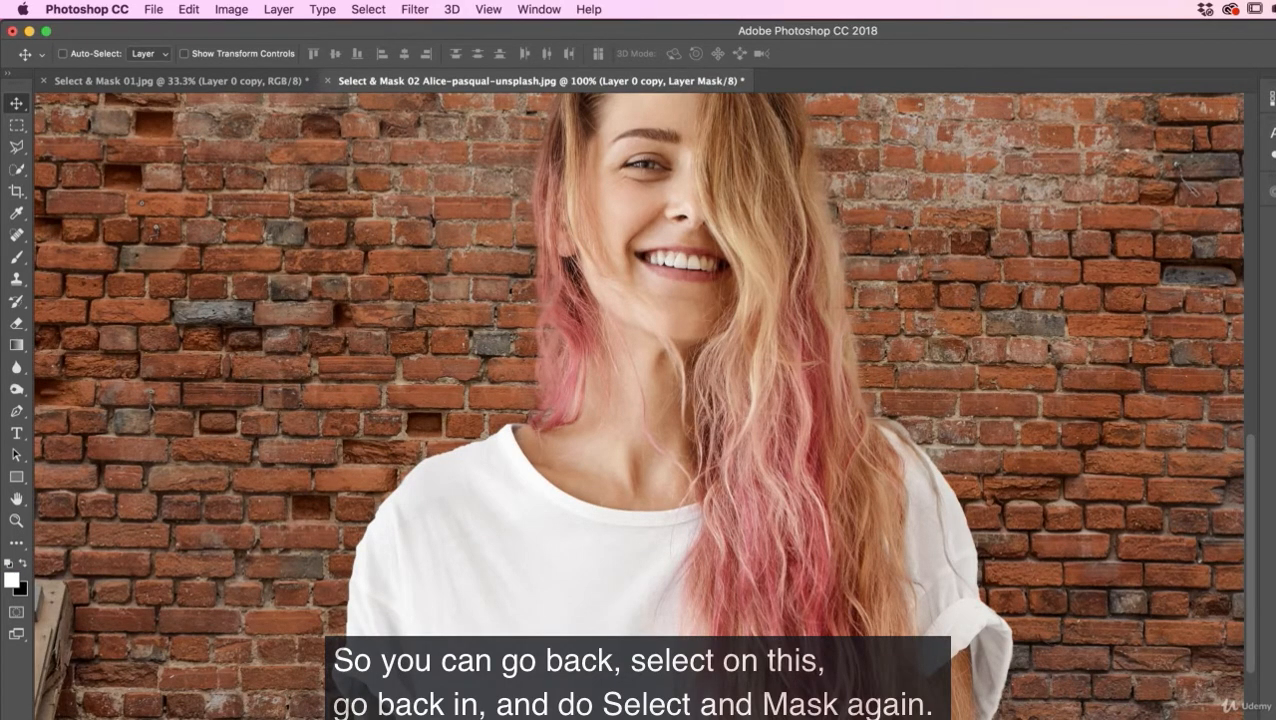
pyautogui.press('super+alt+r')
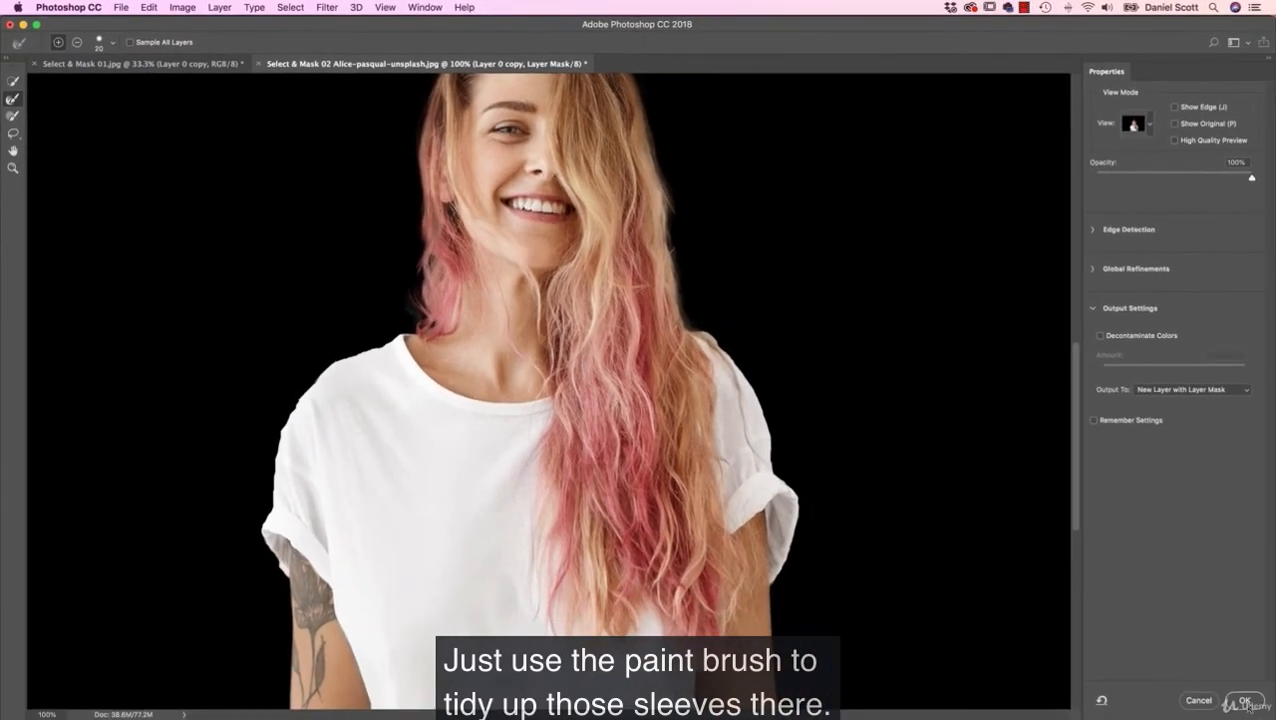
pyautogui.click(1245, 701)
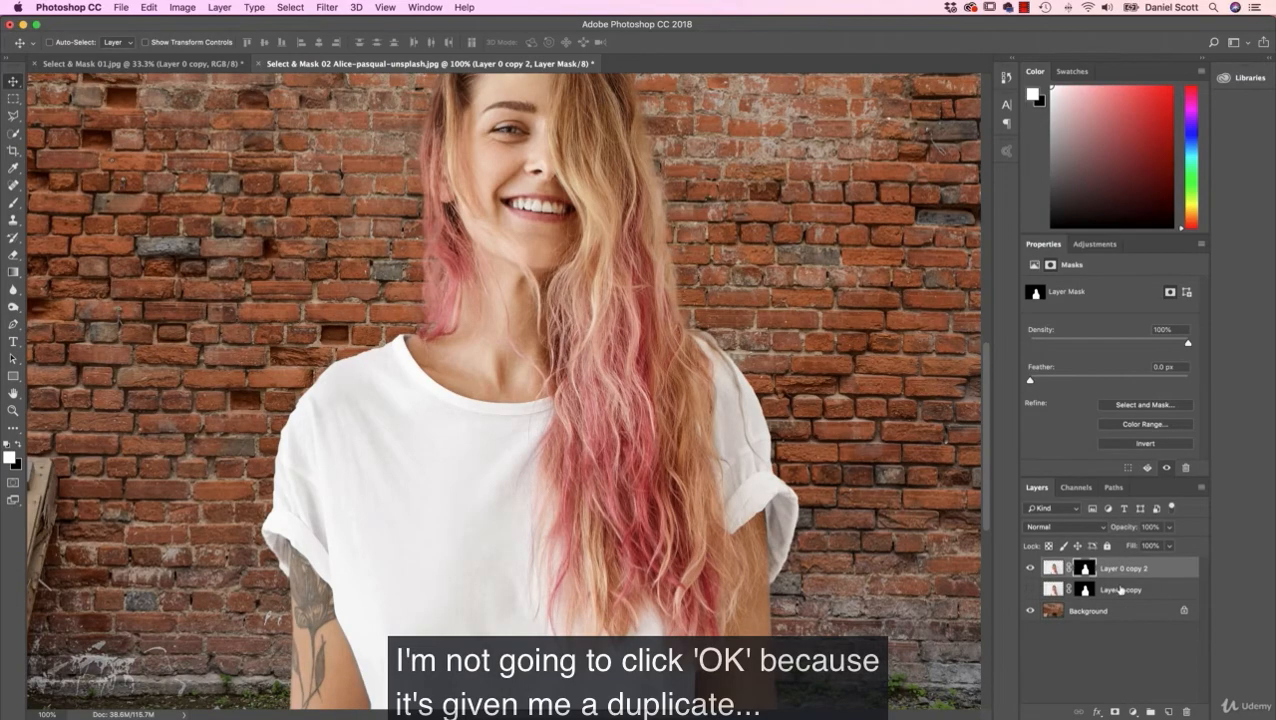
pyautogui.press('super+z')
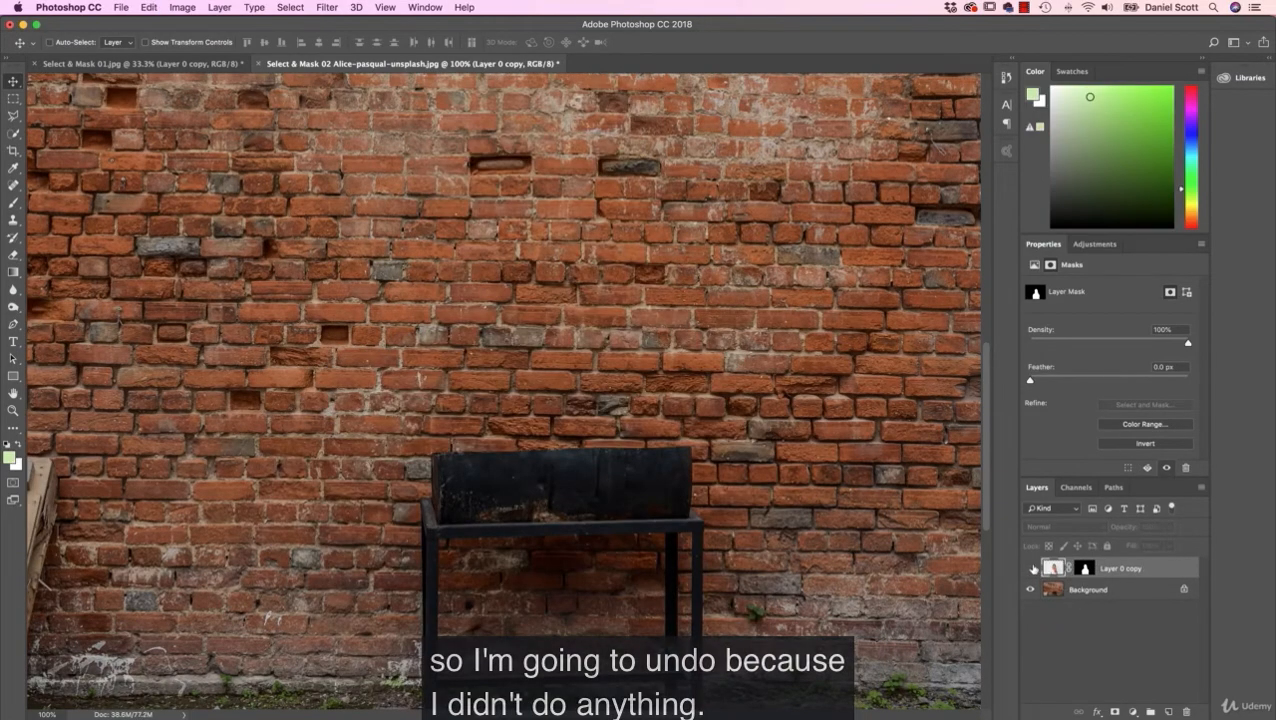
pyautogui.click(1031, 568)
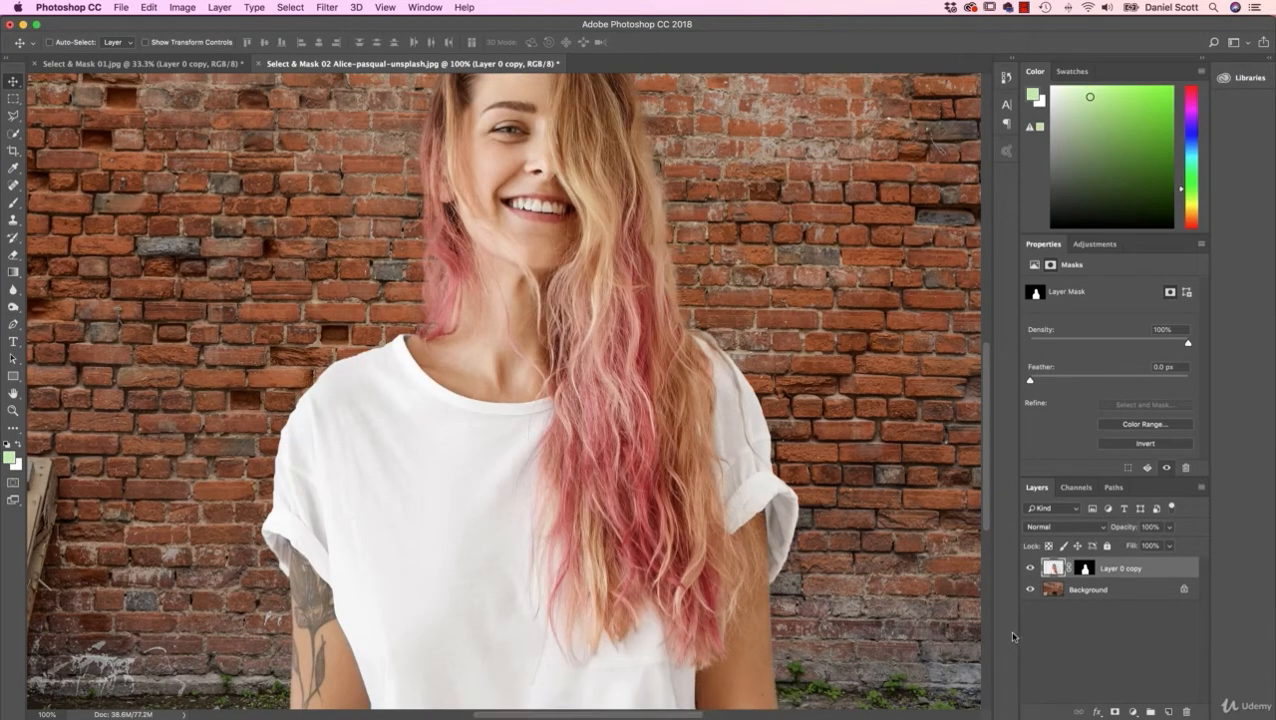
# Step: Rename the Layer 0 copy layer as Model
pyautogui.press('super+minus')
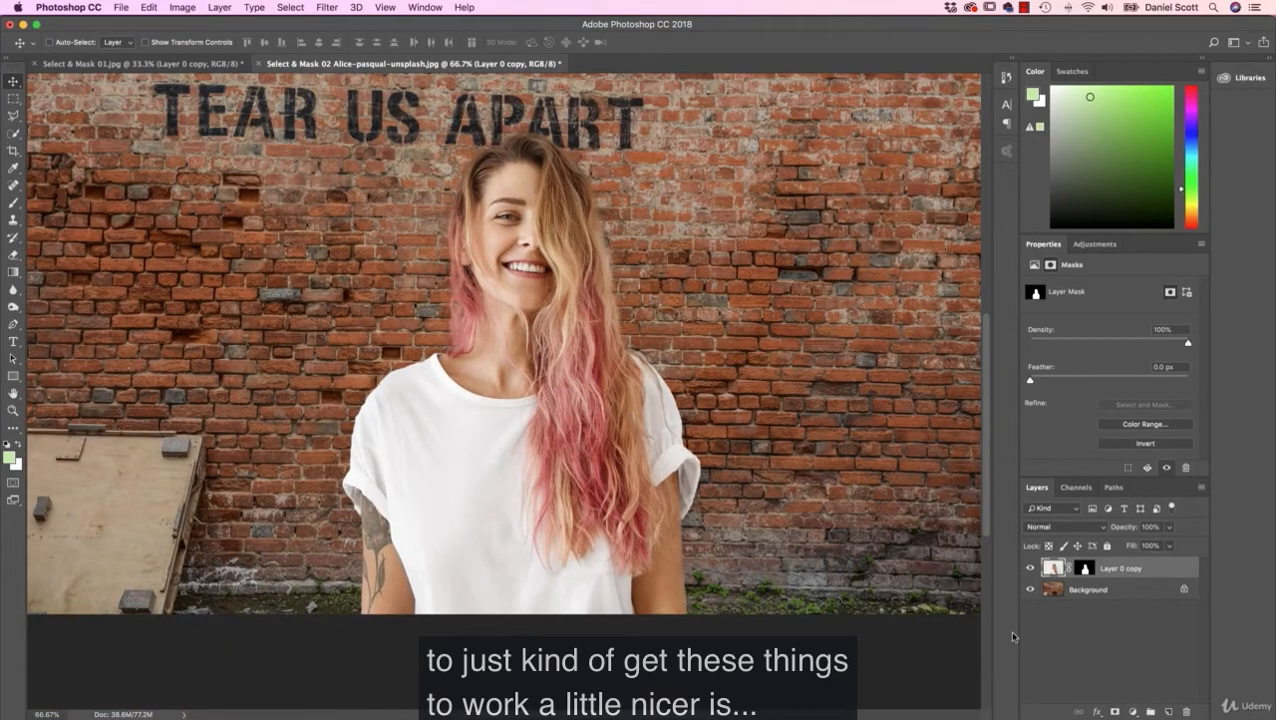
pyautogui.press('super+minus')
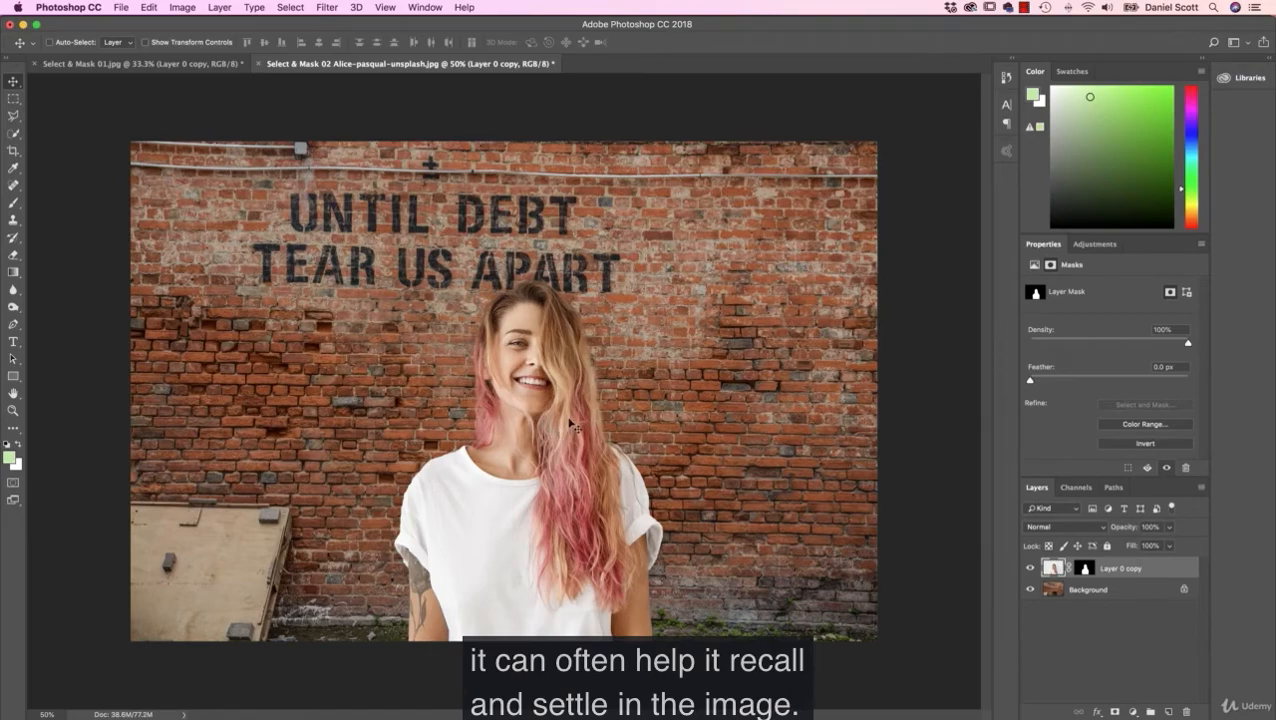
pyautogui.doubleClick(1118, 569)
pyautogui.write('Model')
pyautogui.press('Return')
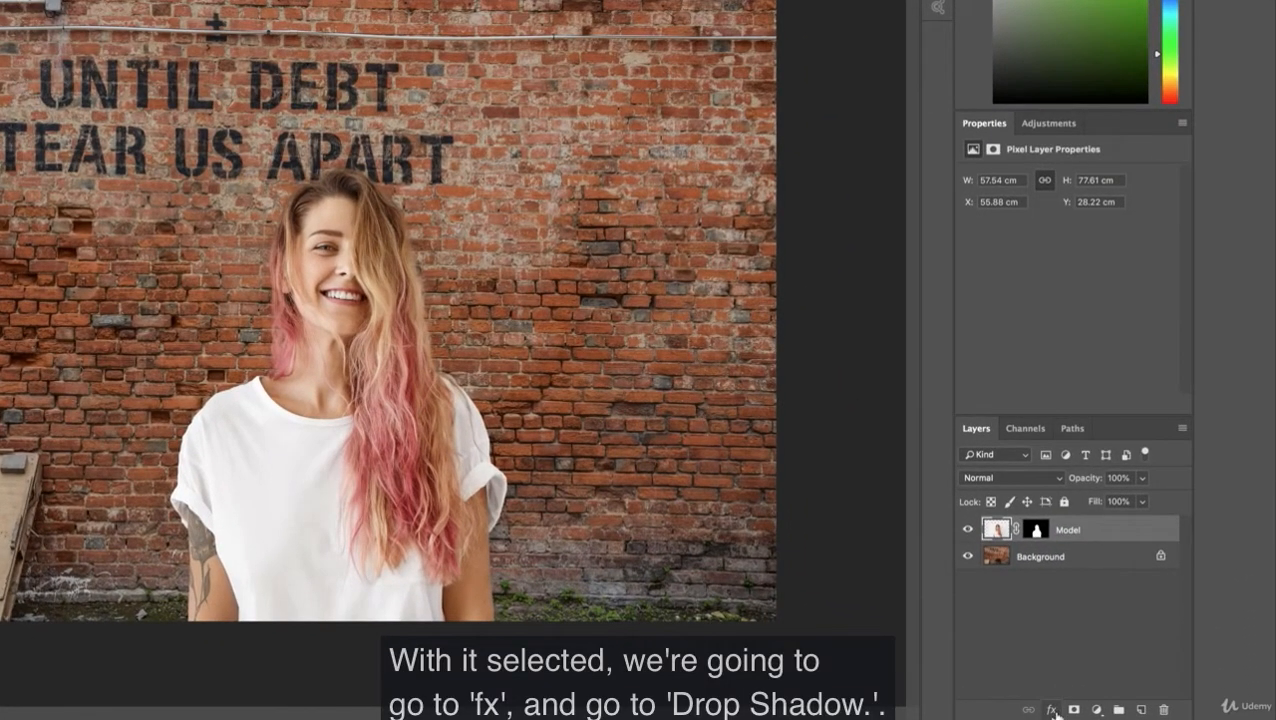
# Step: Add a Drop Shadow to the Model layer with 100% opacity, 138° angle, 53 px distance and 40 px size
pyautogui.click(1053, 710)
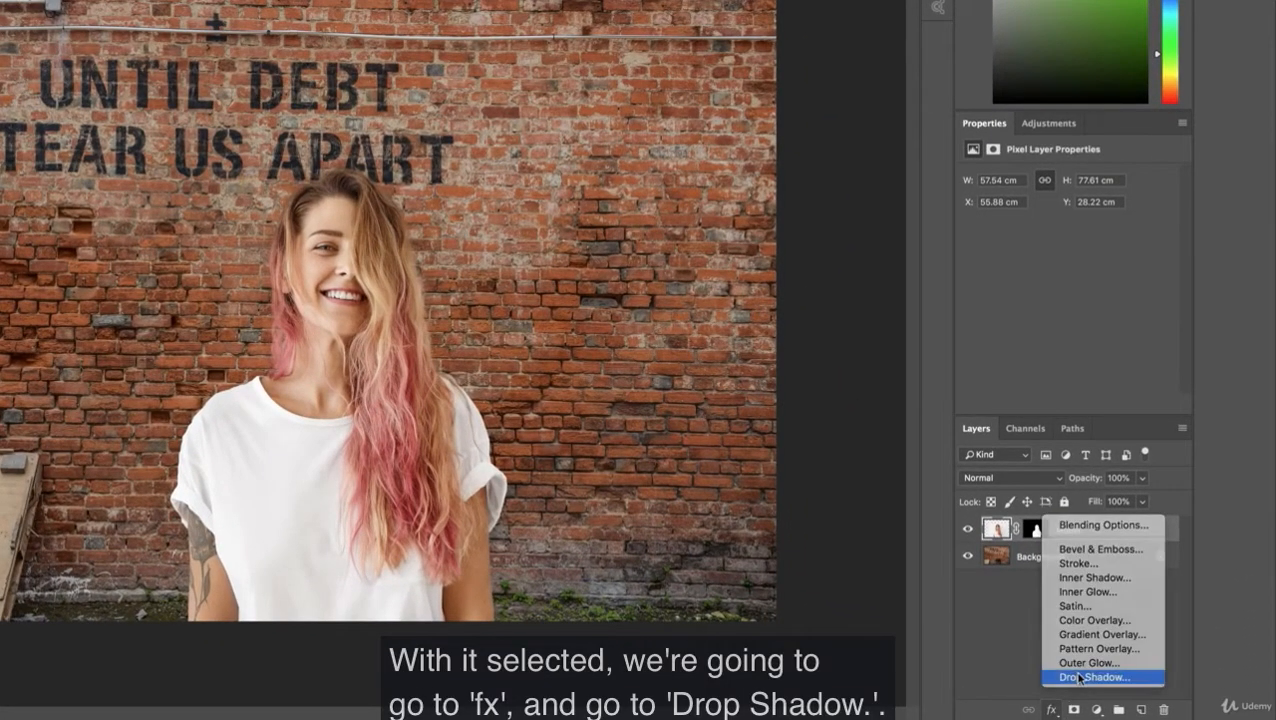
pyautogui.click(1095, 677)
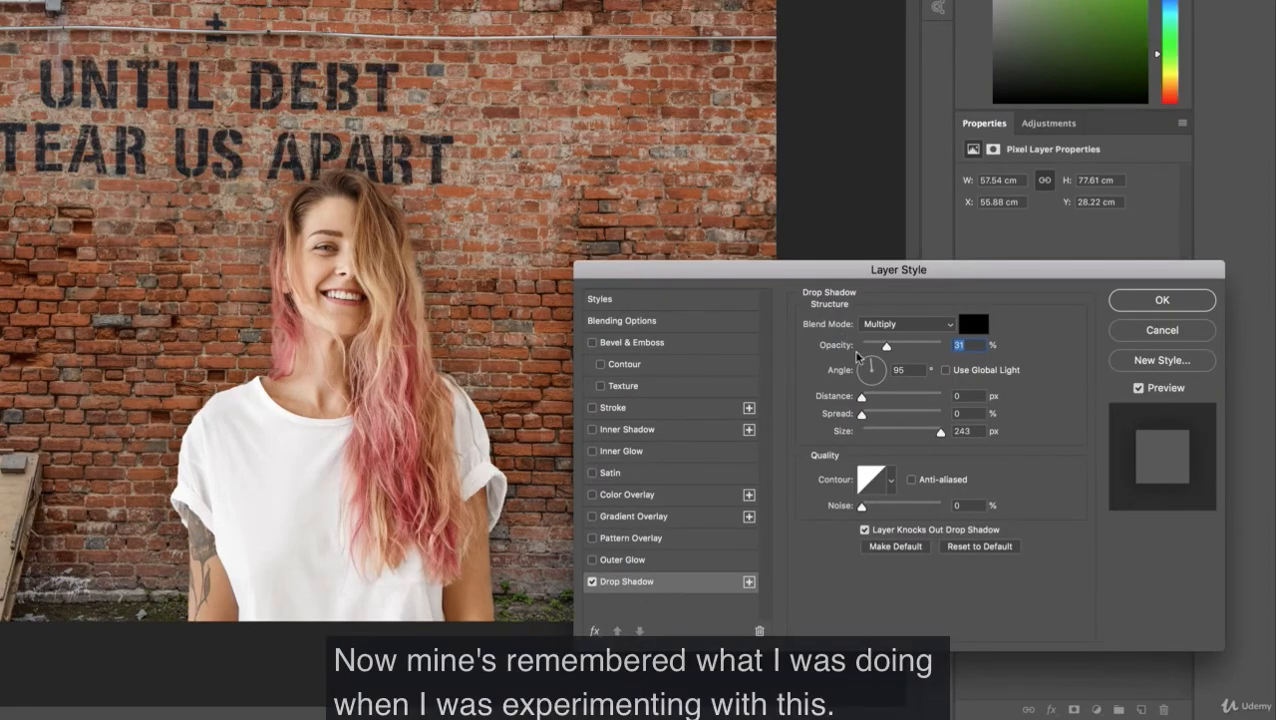
pyautogui.moveTo(908, 432)
pyautogui.mouseDown()
pyautogui.moveTo(878, 433)
pyautogui.moveTo(893, 401)
pyautogui.moveTo(906, 404)
pyautogui.moveTo(895, 410)
pyautogui.mouseUp()
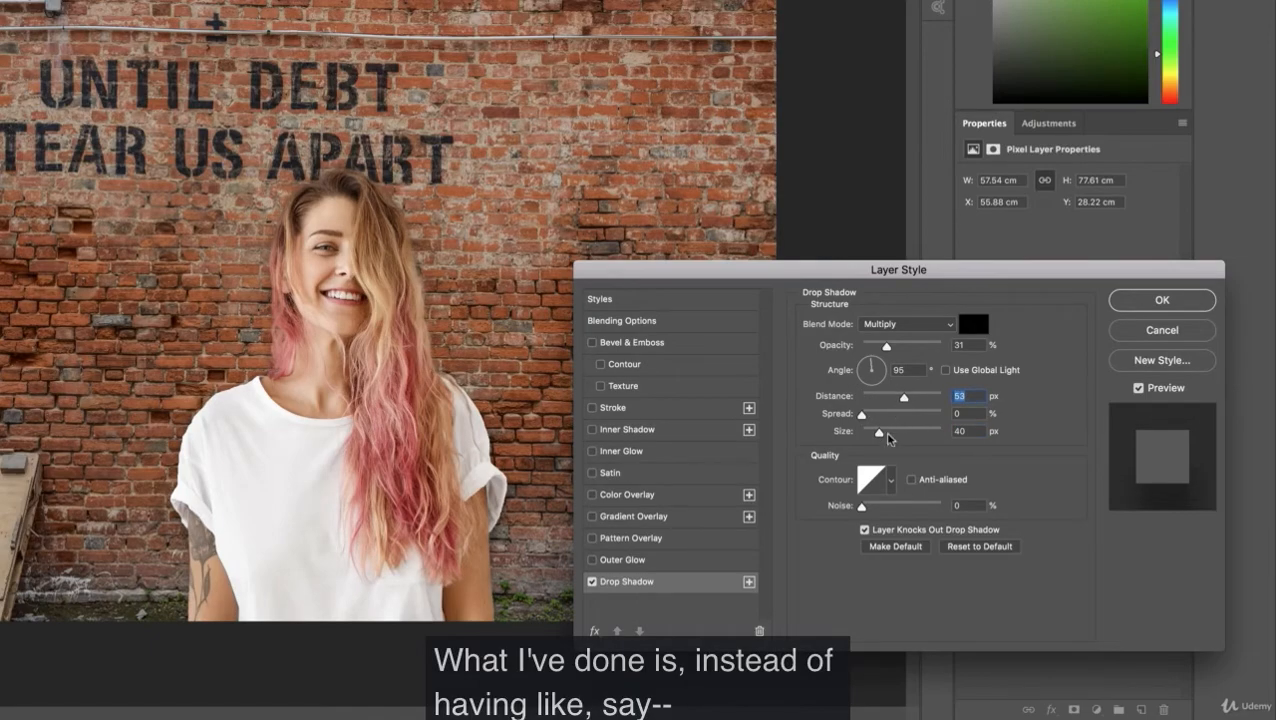
pyautogui.moveTo(886, 346); pyautogui.dragTo(941, 348)
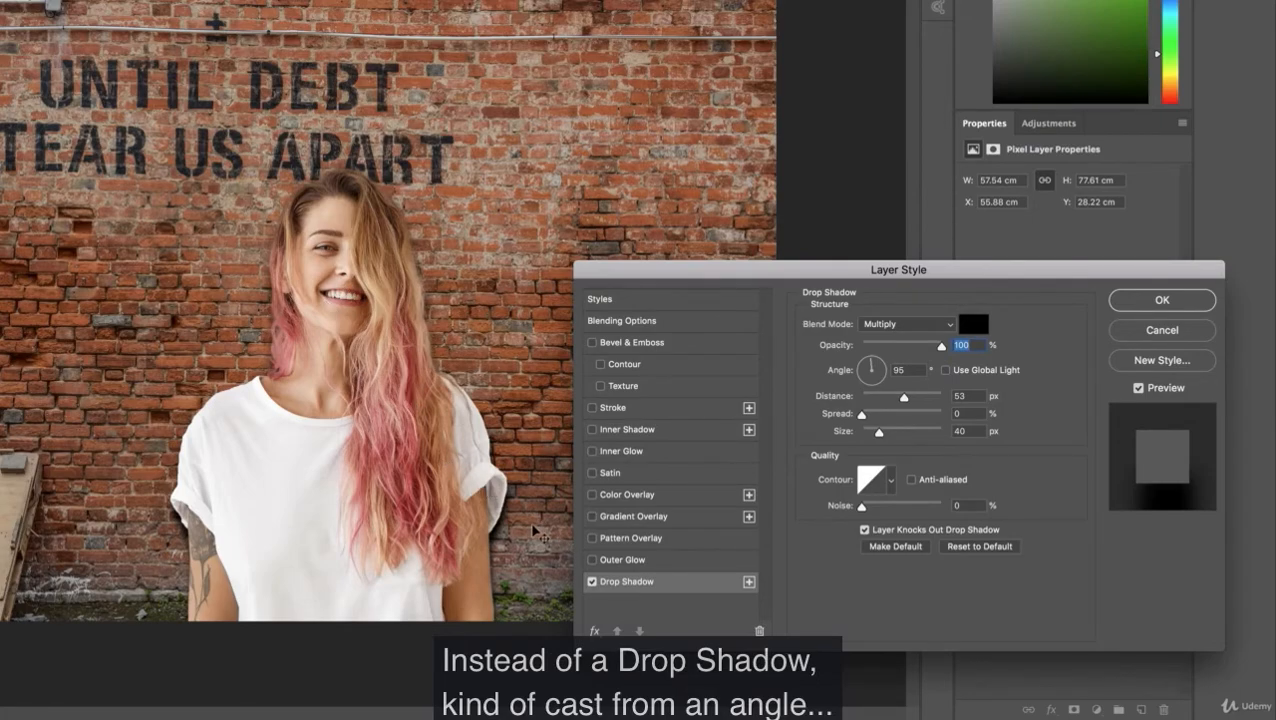
pyautogui.click(867, 368)
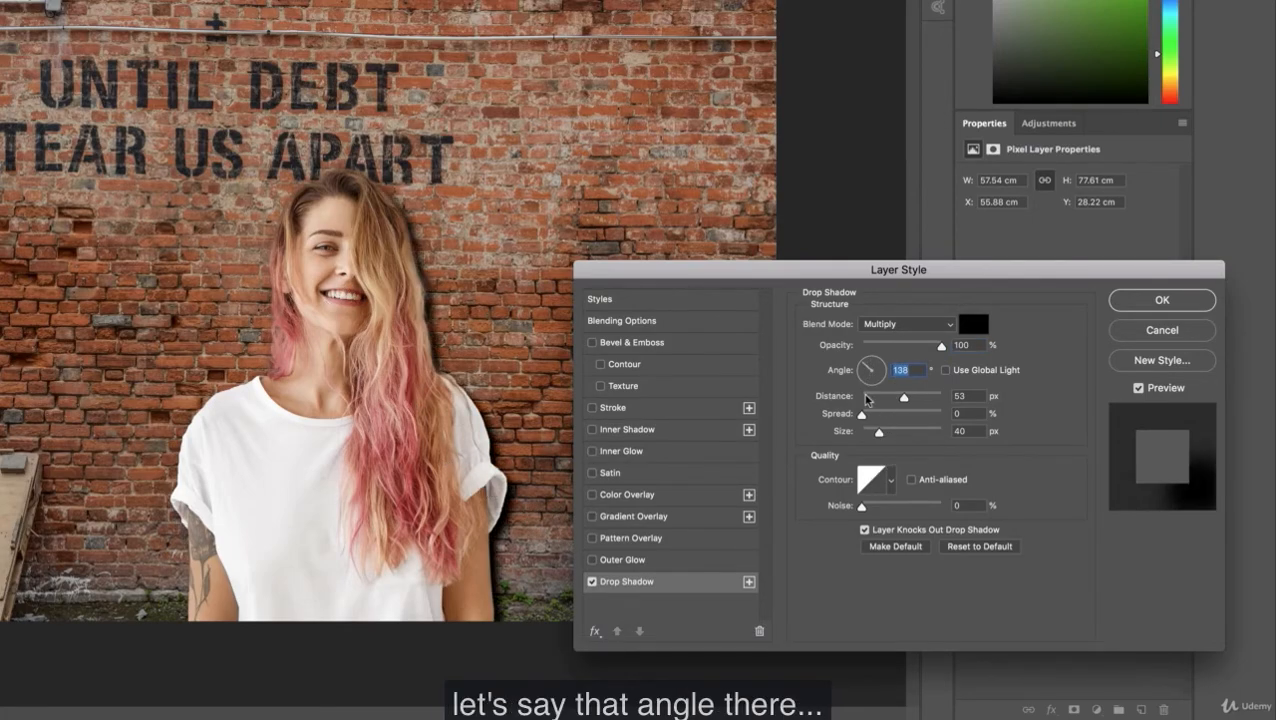
# Step: Soften the drop shadow to 0 px distance, 250 px size and 47% opacity, compare it with the preview off, and accept it
pyautogui.moveTo(895, 400); pyautogui.dragTo(945, 434)
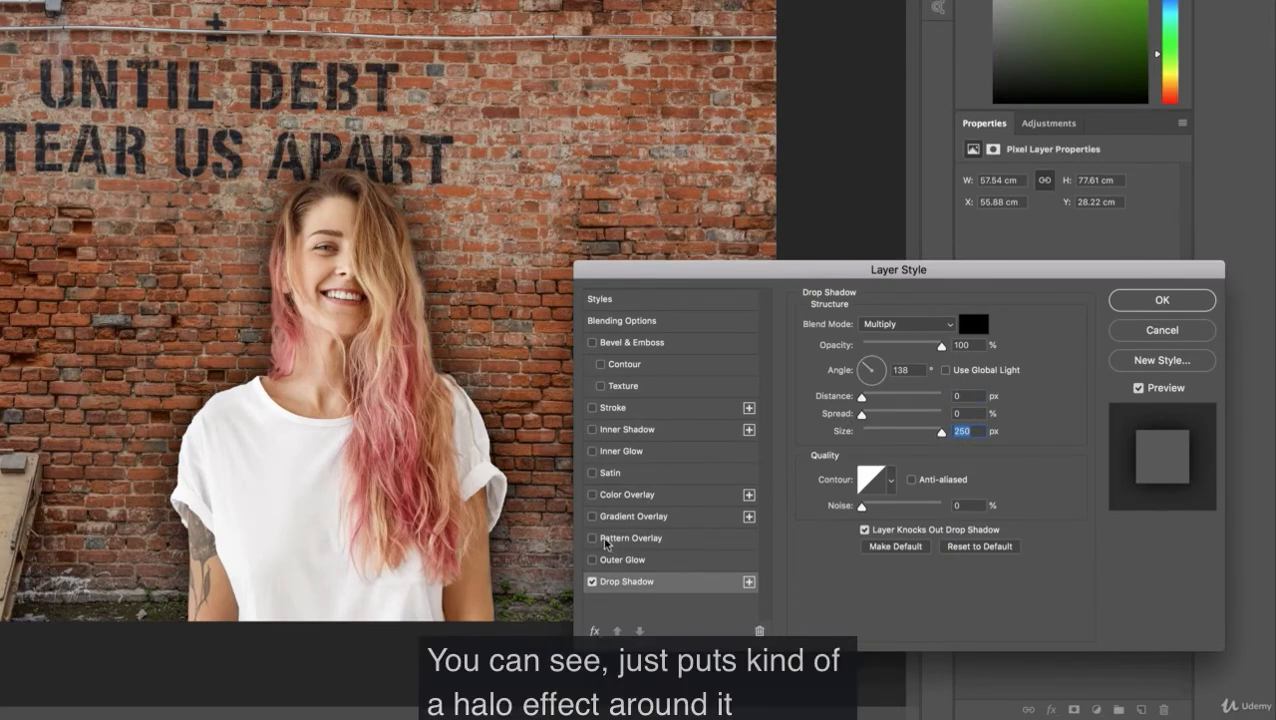
pyautogui.moveTo(940, 346); pyautogui.dragTo(900, 350)
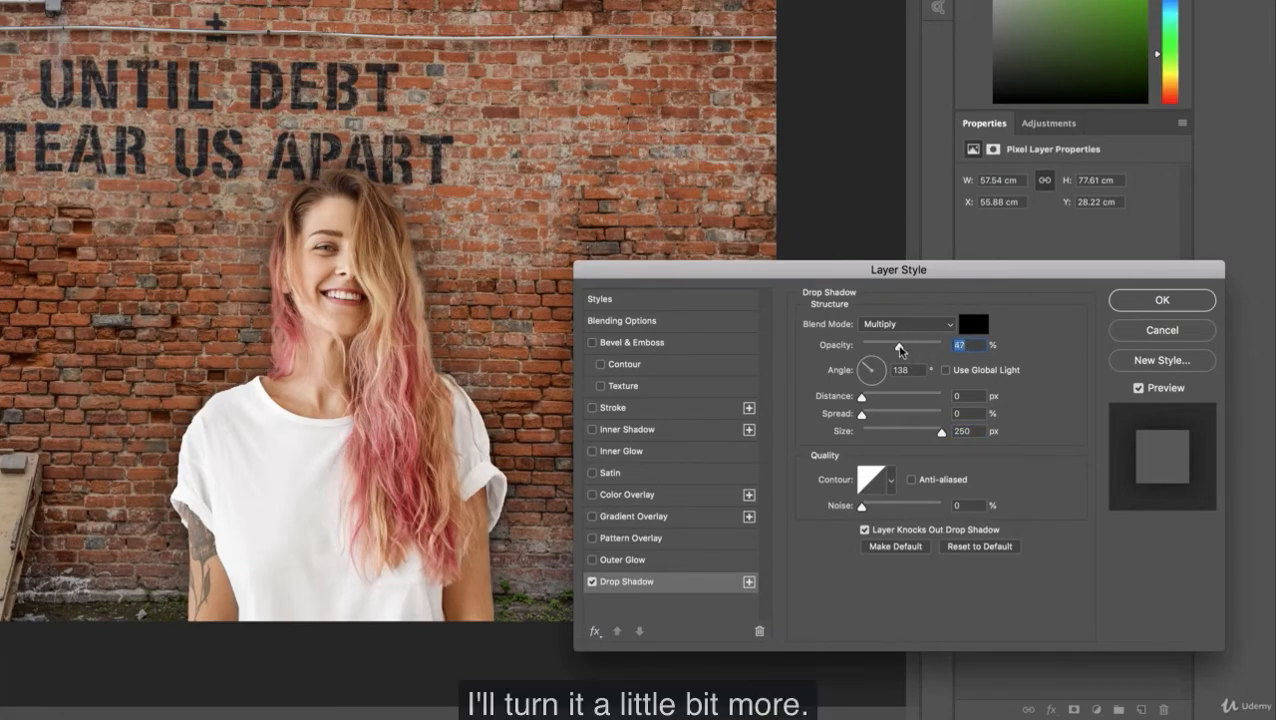
pyautogui.click(1138, 388)
pyautogui.click(1138, 388)
pyautogui.click(1139, 389)
pyautogui.click(1139, 389)
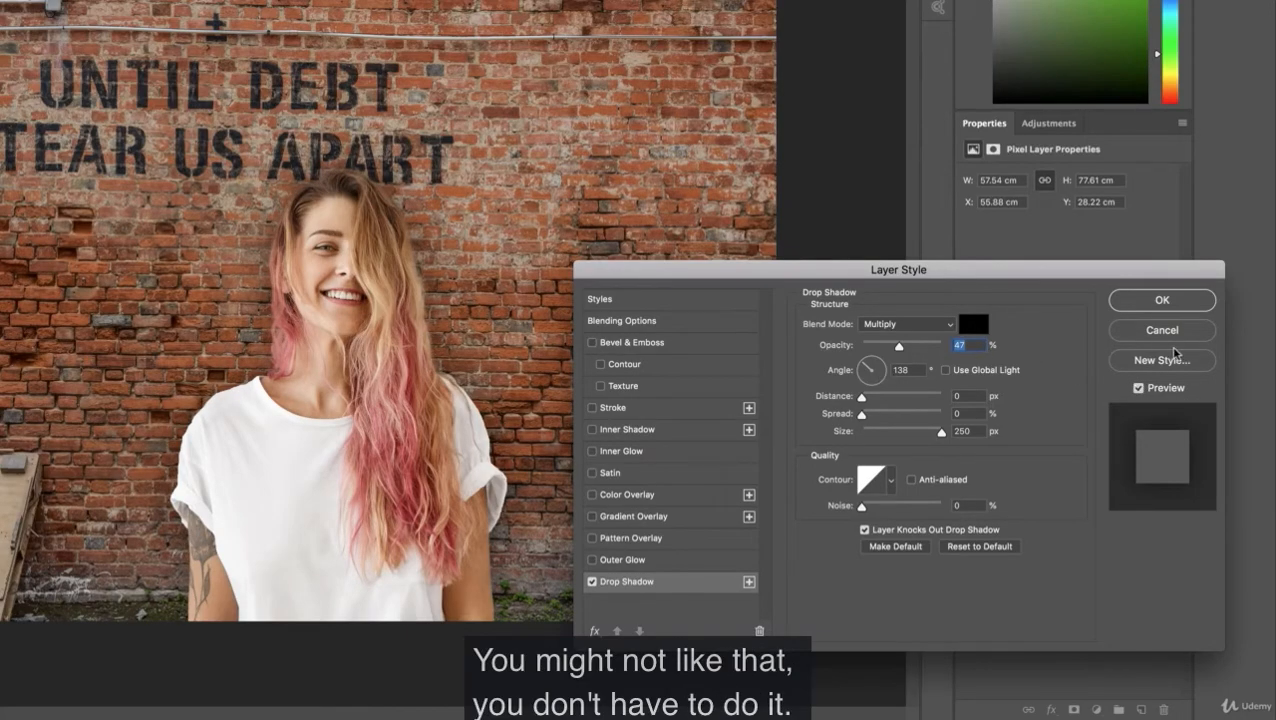
pyautogui.click(1150, 302)
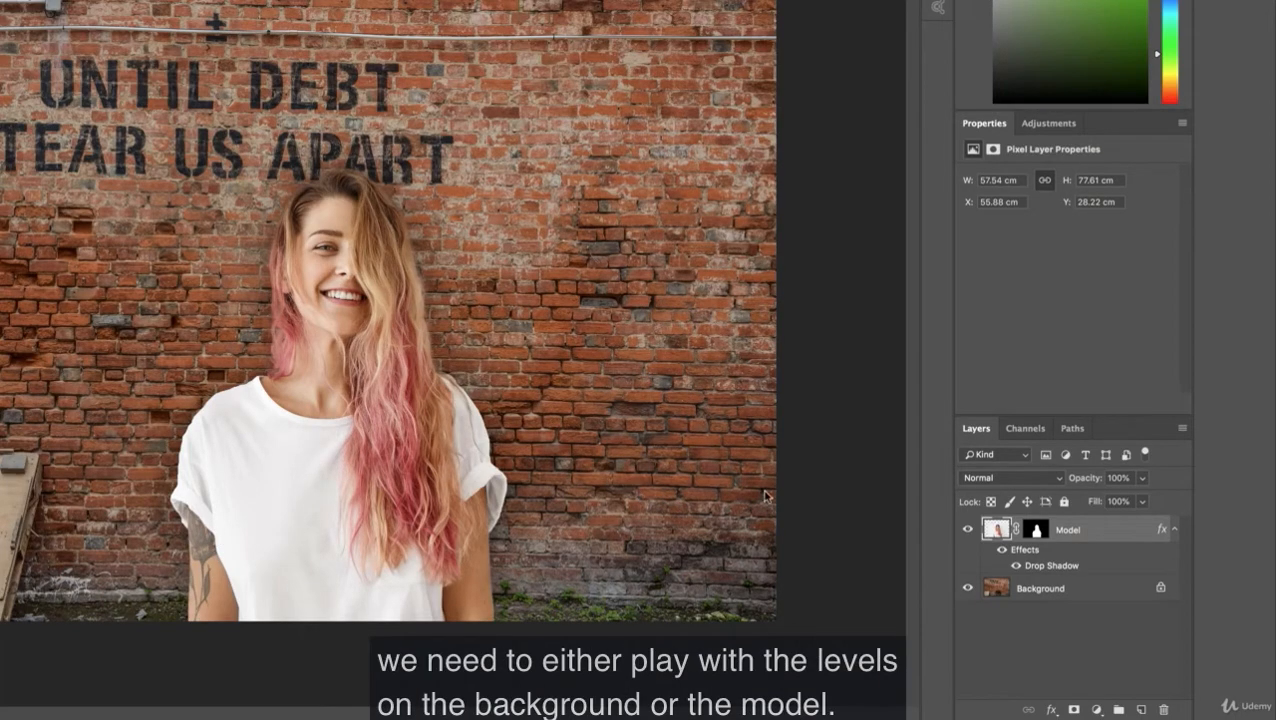
# Step: Add a Levels adjustment layer above the Model layer and clip it so it affects only that layer
pyautogui.click(1047, 590)
pyautogui.click(1070, 533)
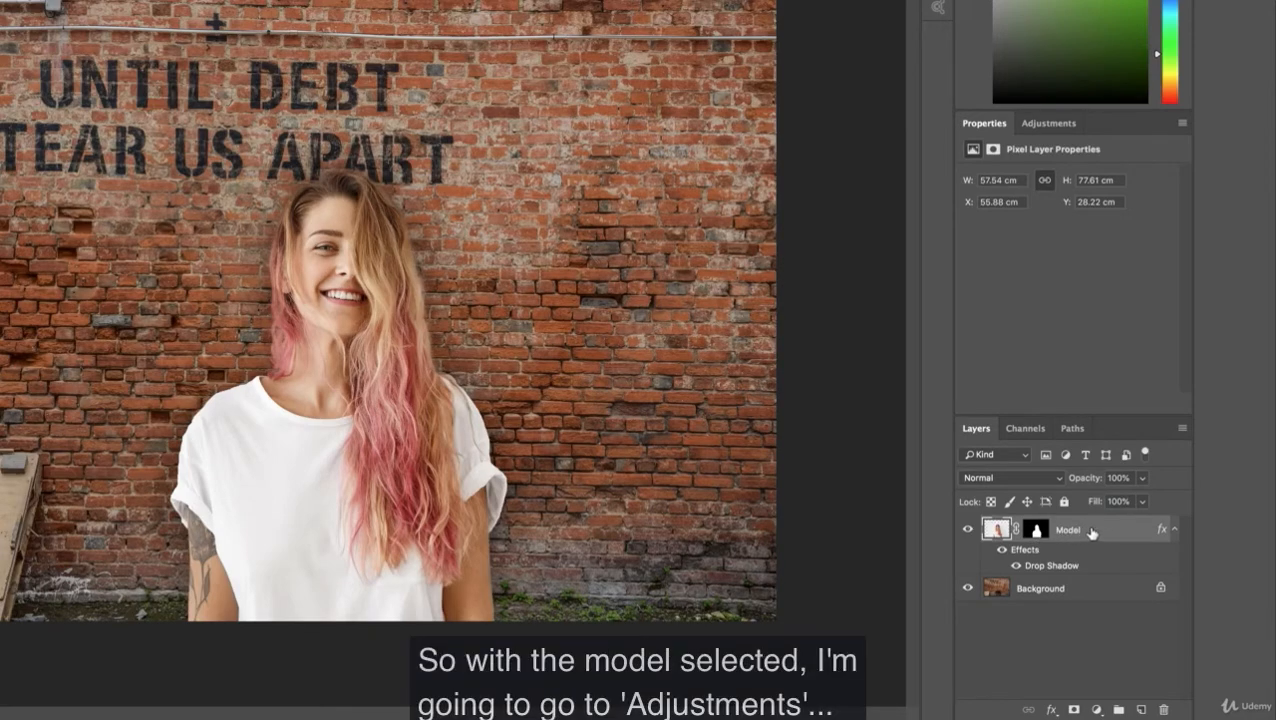
pyautogui.click(1046, 126)
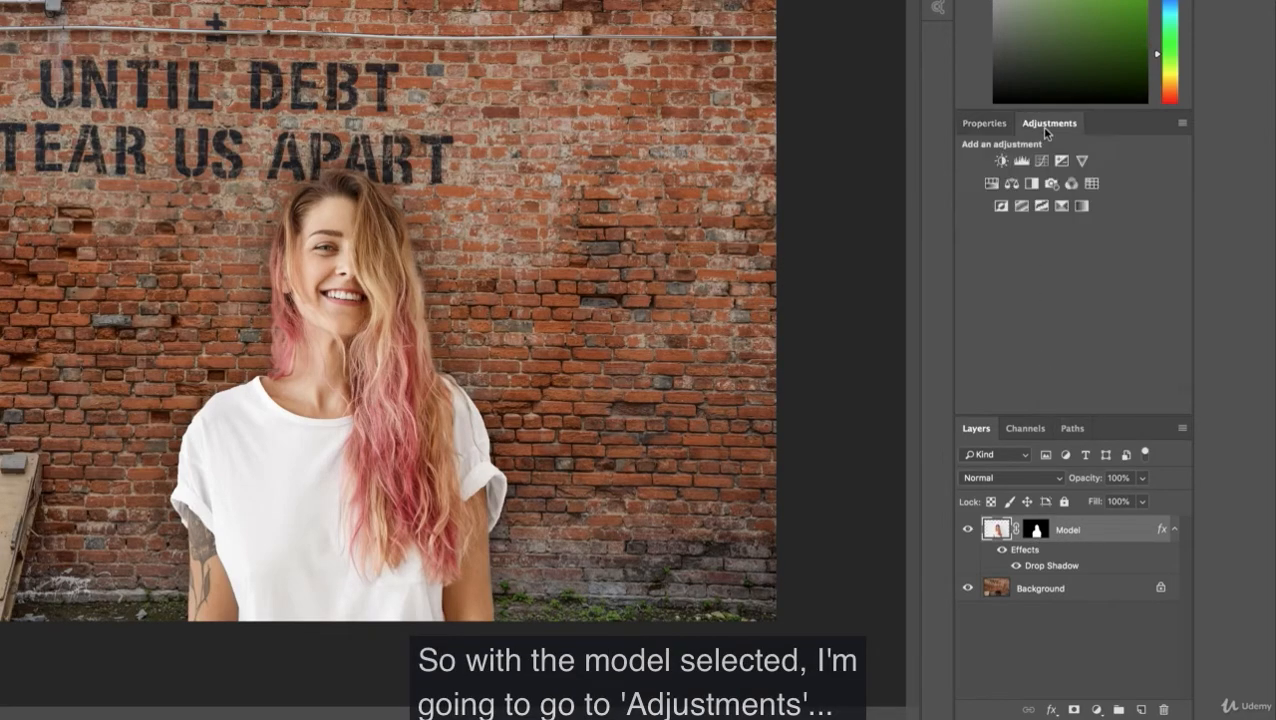
pyautogui.click(1022, 161)
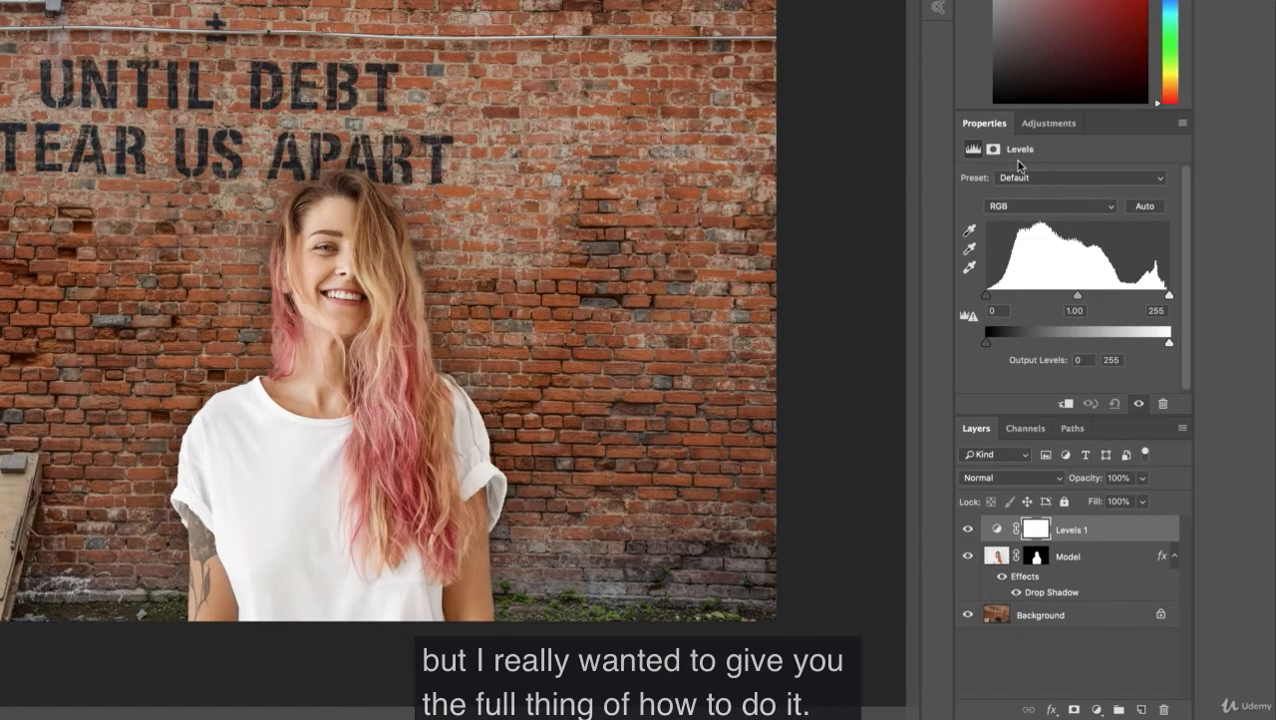
pyautogui.click(1068, 405)
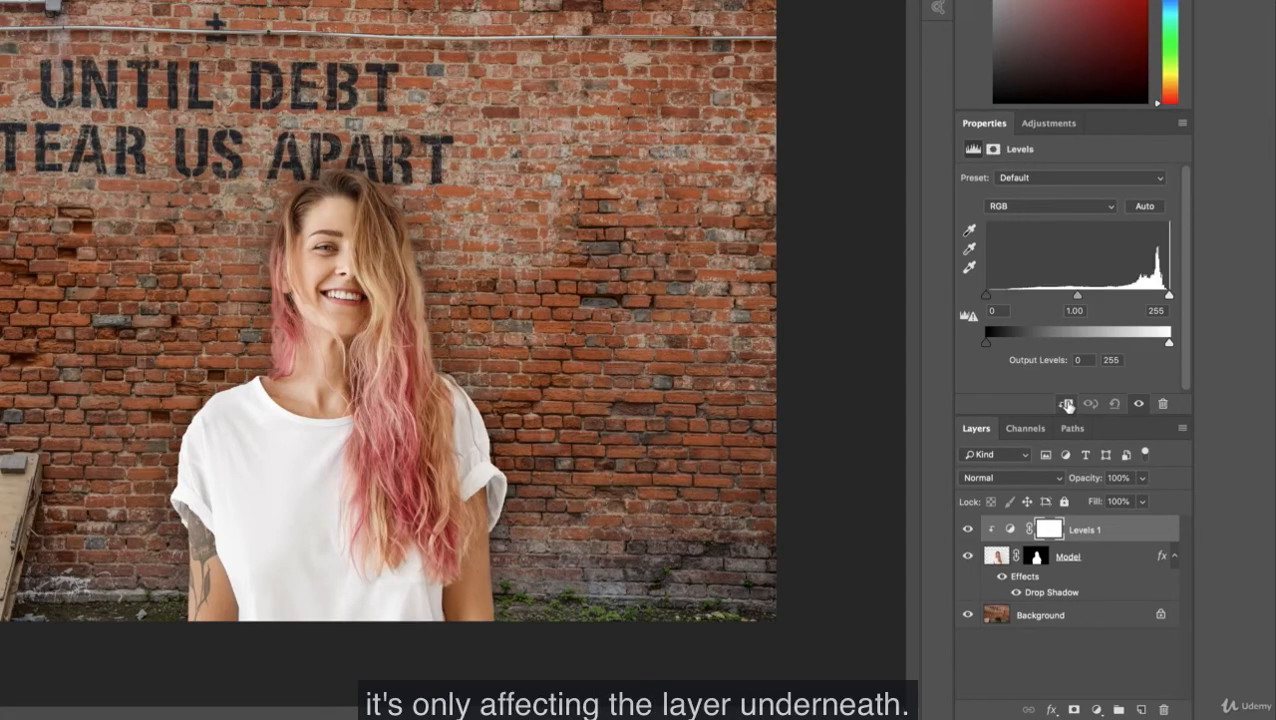
pyautogui.click(1067, 407)
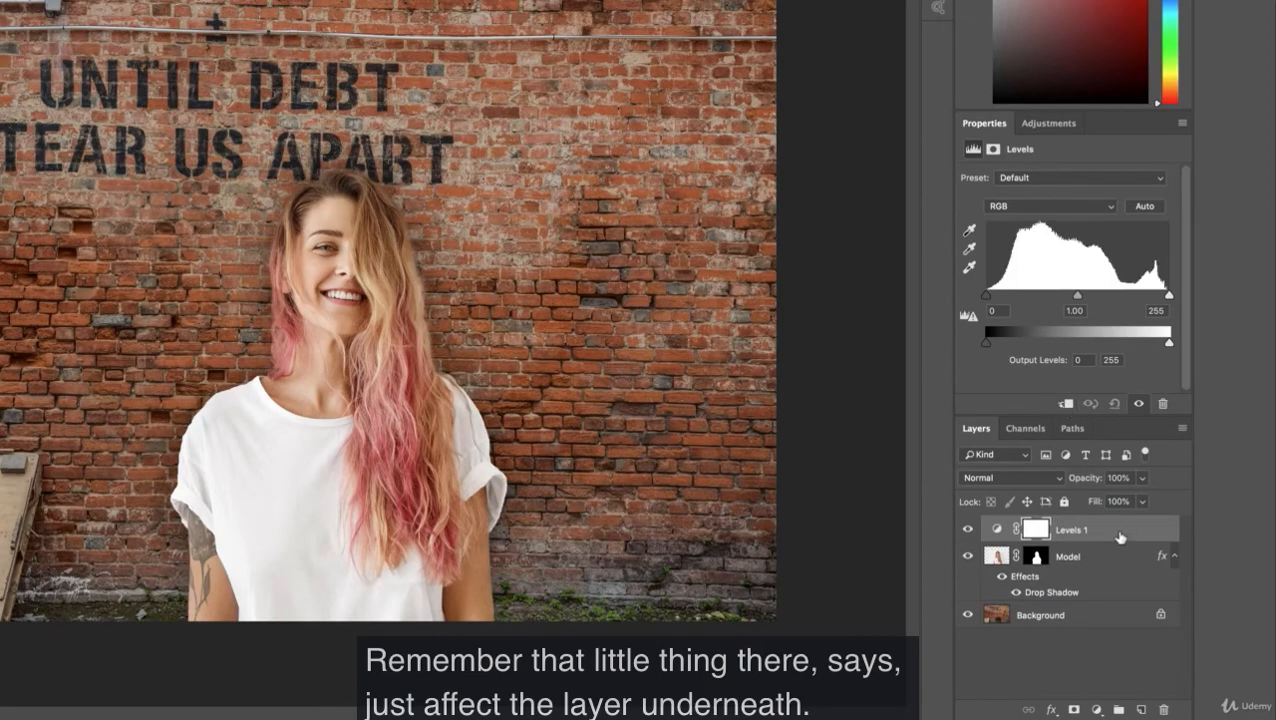
pyautogui.click(1068, 405)
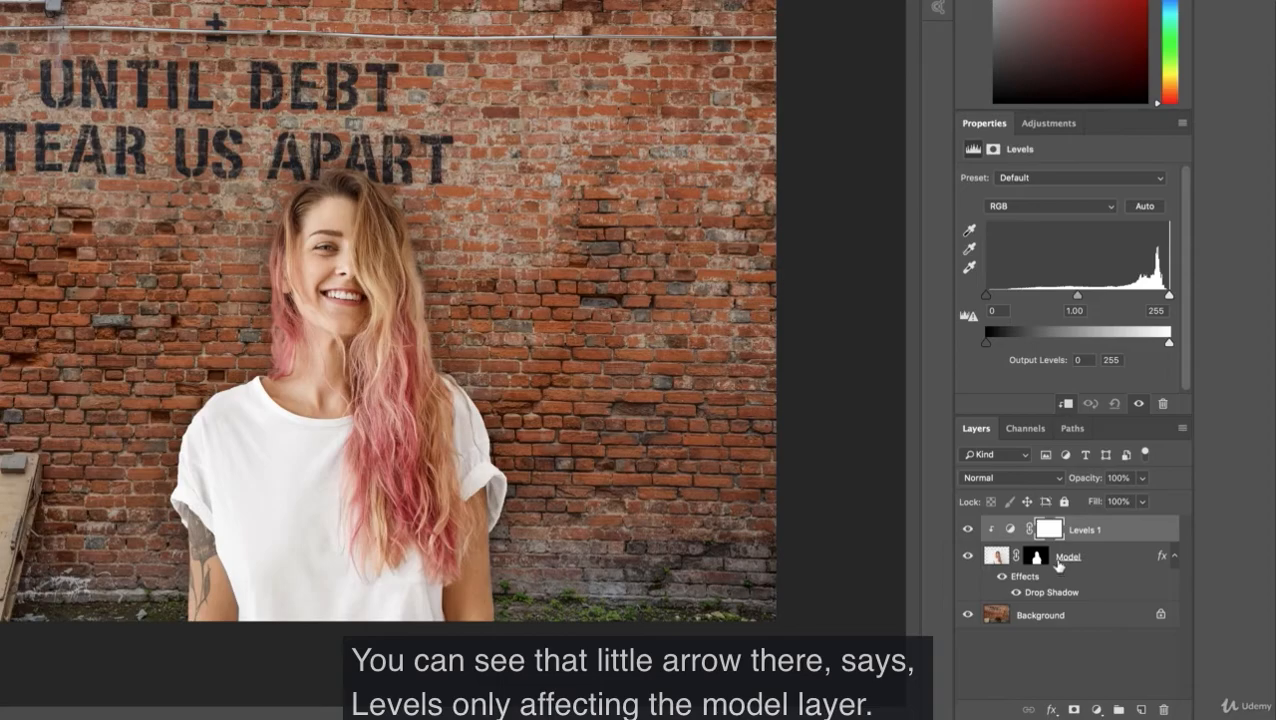
# Step: Darken the model by setting the midtone input of the clipped Levels adjustment to 0.83
pyautogui.moveTo(1077, 297); pyautogui.dragTo(1174, 297)
pyautogui.moveTo(986, 296); pyautogui.dragTo(947, 304)
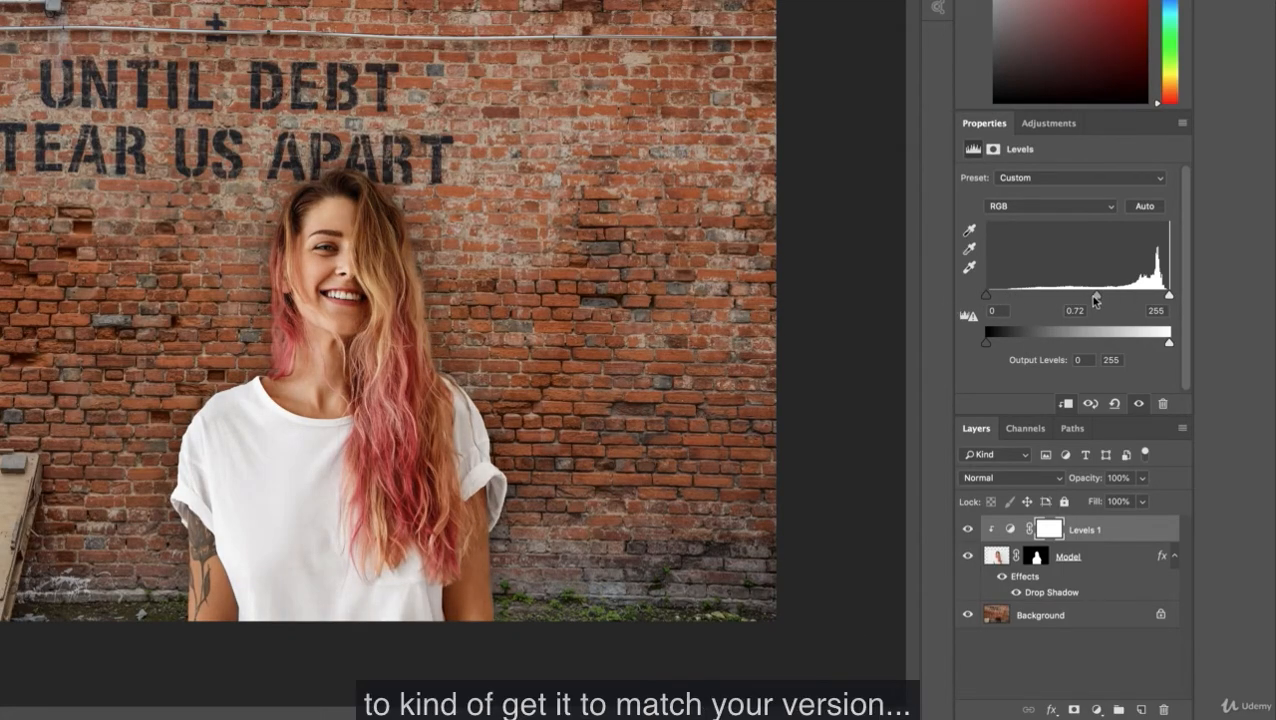
pyautogui.moveTo(1094, 298); pyautogui.dragTo(1090, 300)
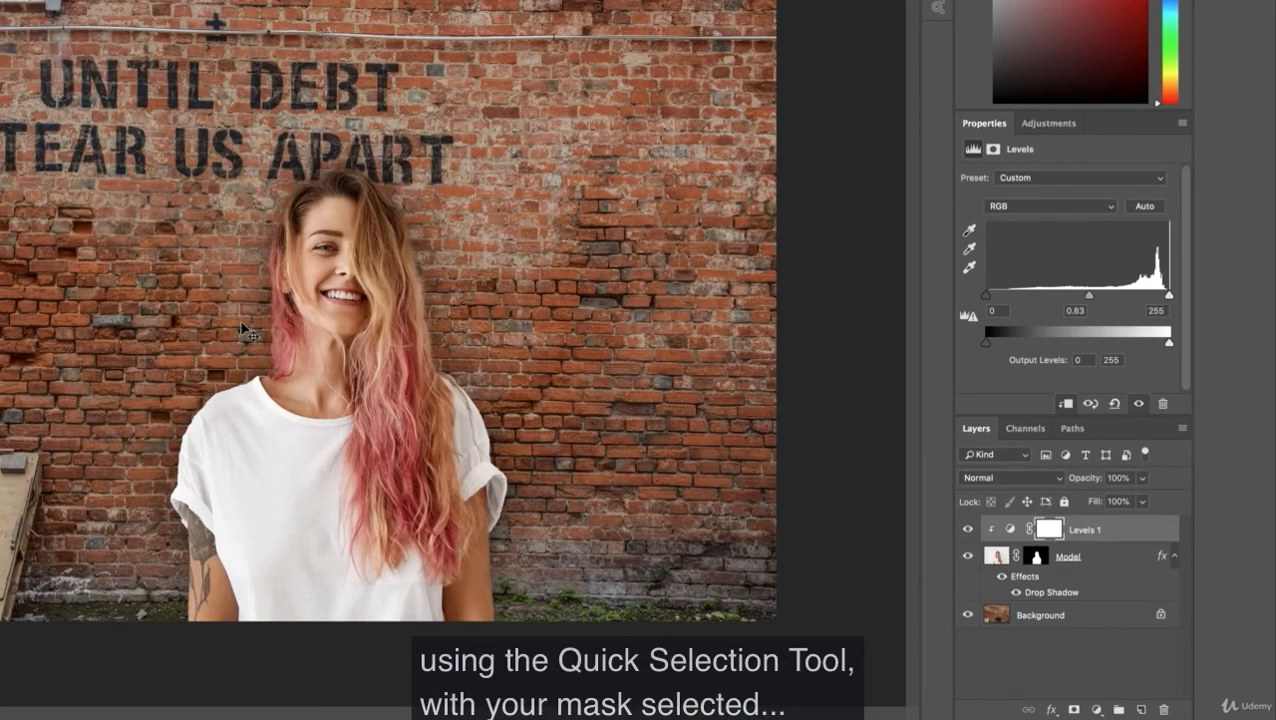
# Step: Review the Model layer's mask in Select and Mask, and cancel without applying any changes
pyautogui.click(1037, 557)
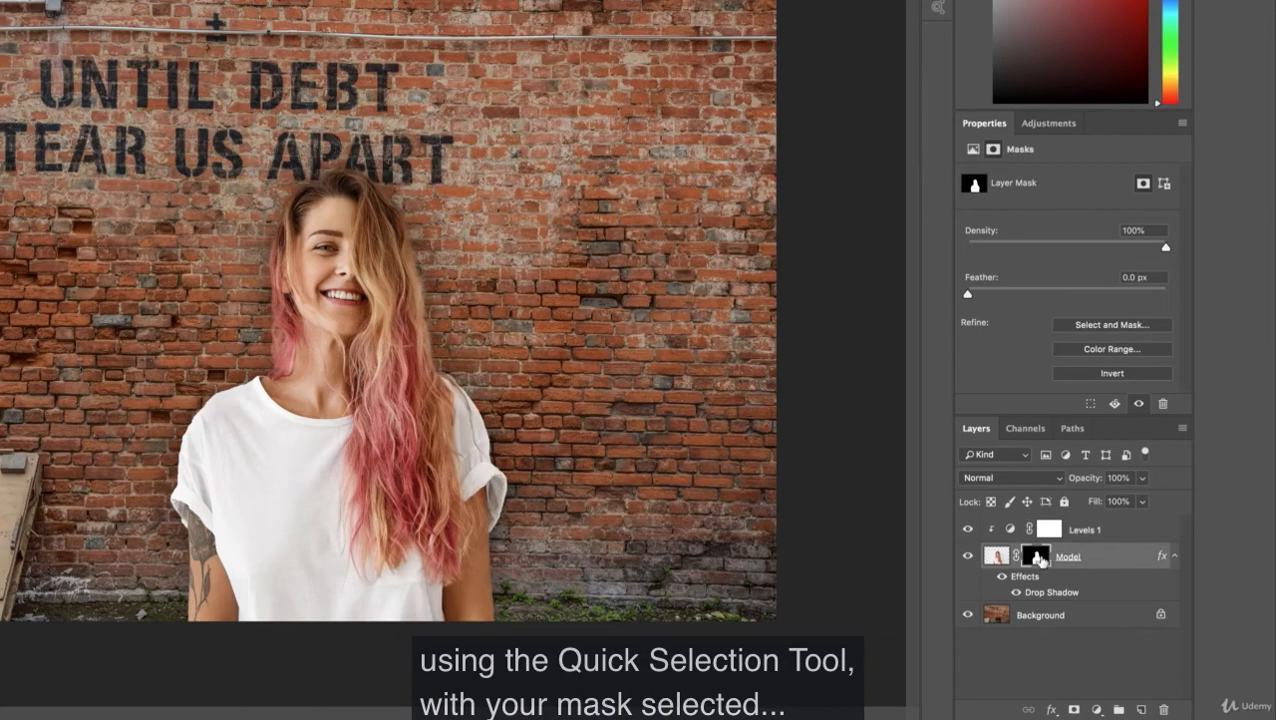
pyautogui.click(1108, 327)
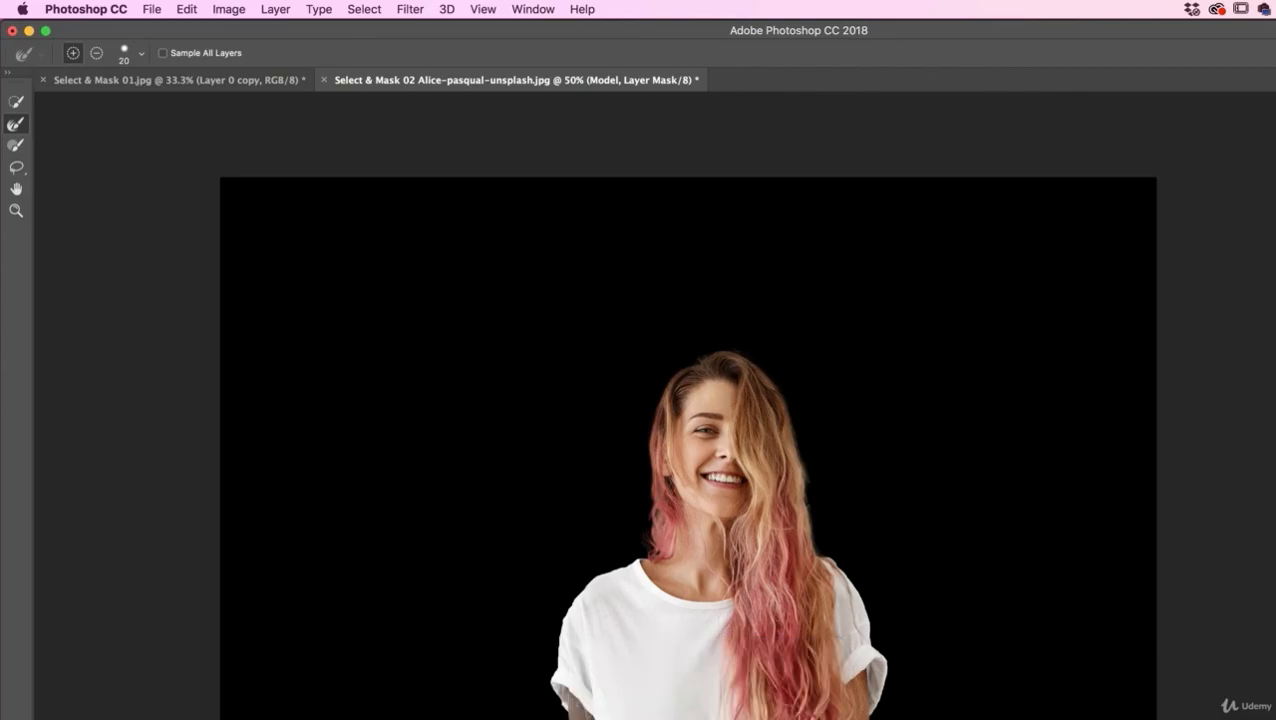
pyautogui.click(1275, 719)
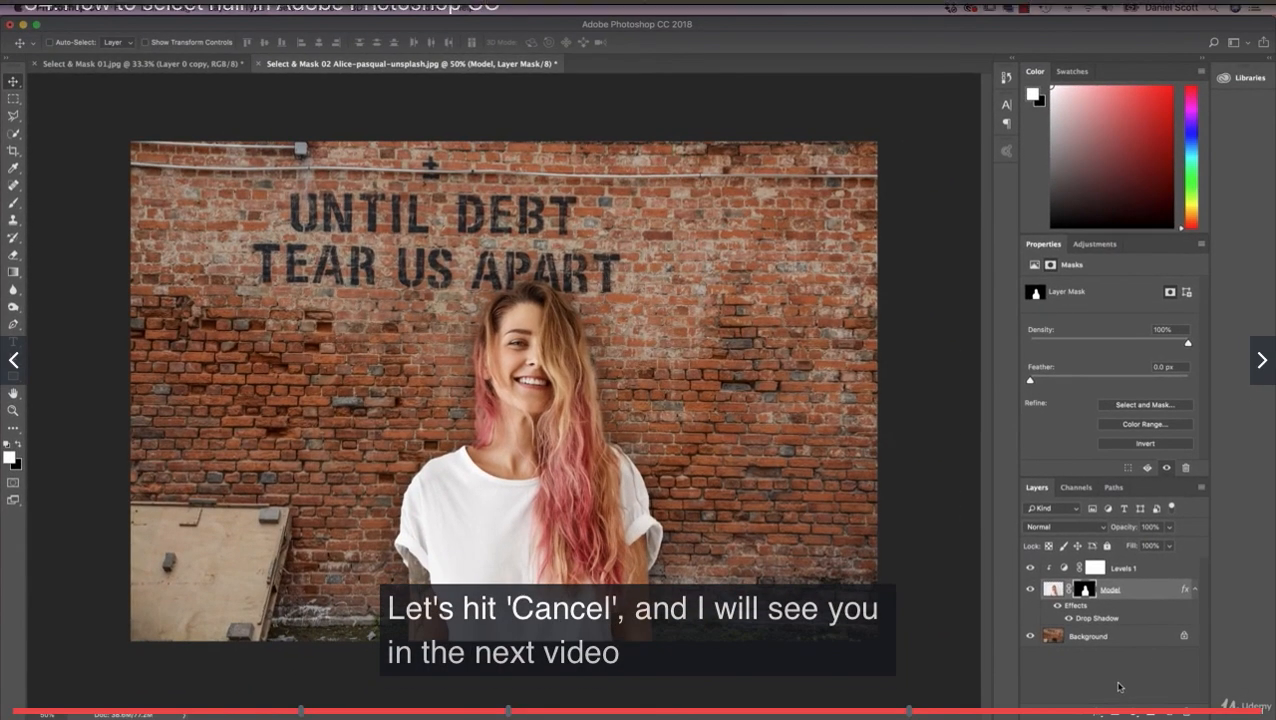